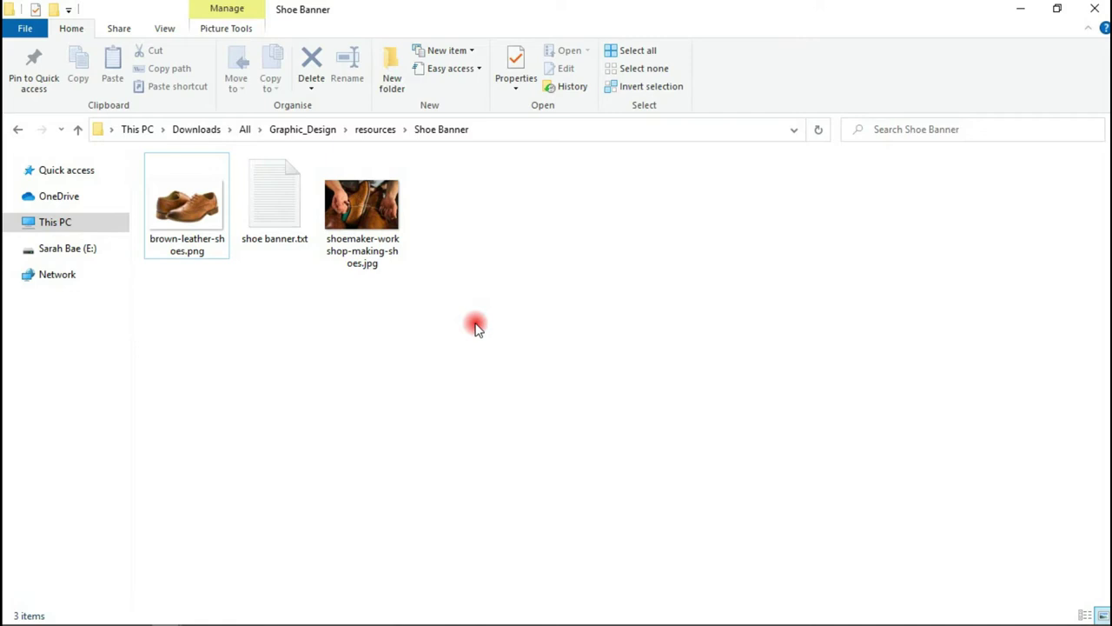
Open shoe banner.txt from the Shoe Banner folder and read the banner copy
click(258, 201)
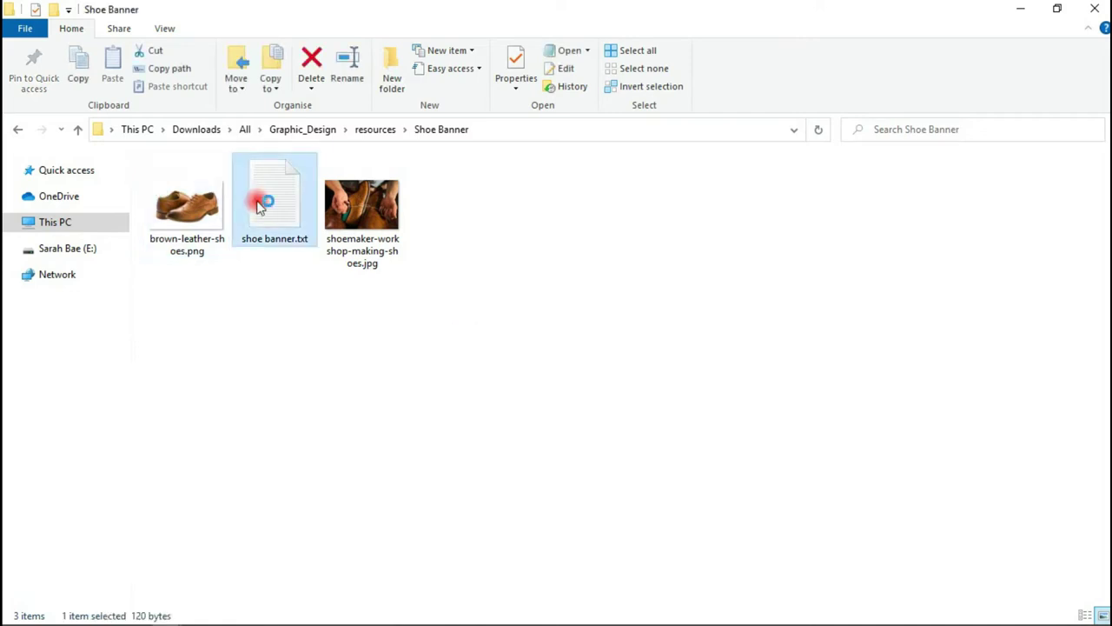
double_click(258, 201)
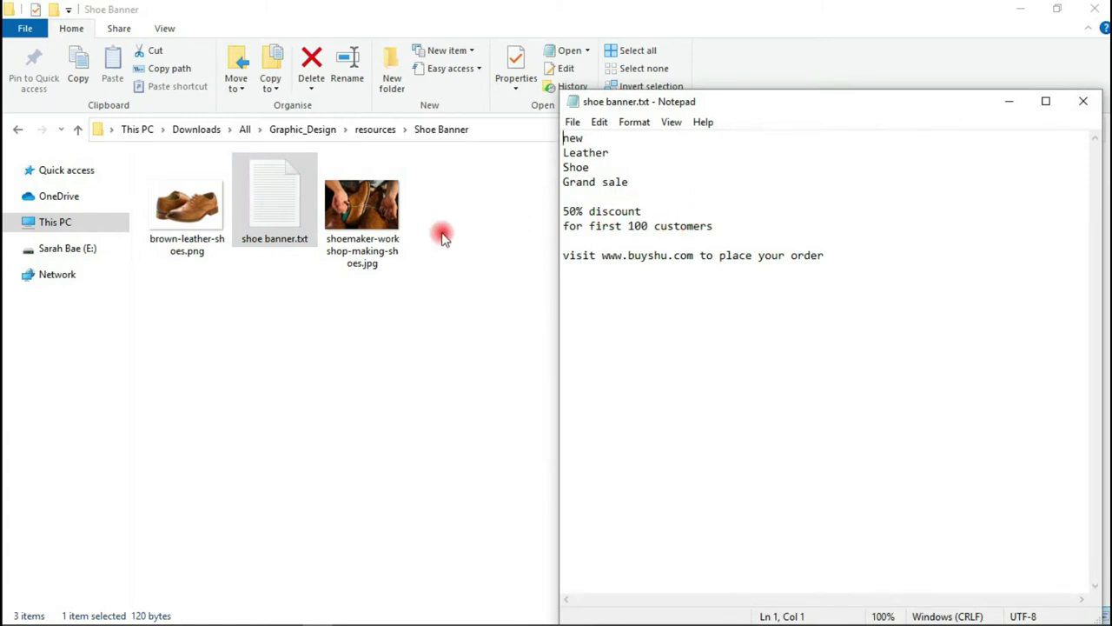
click(326, 322)
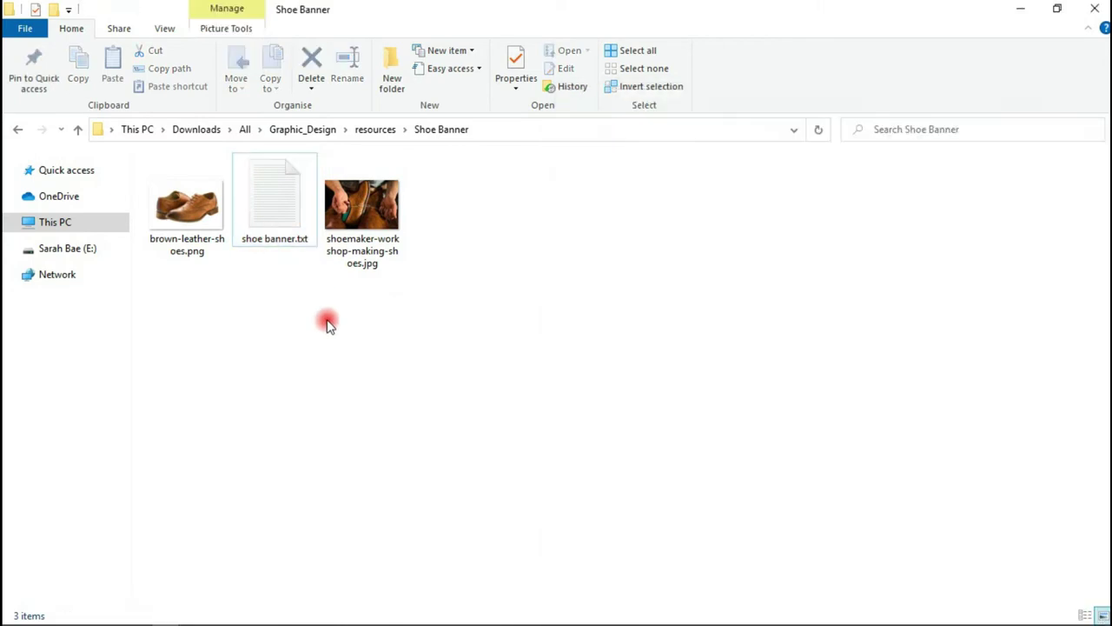
Switch to Photoshop and create a new document named shoe banner, 1400 pixels wide and 1000 pixels high
click(287, 613)
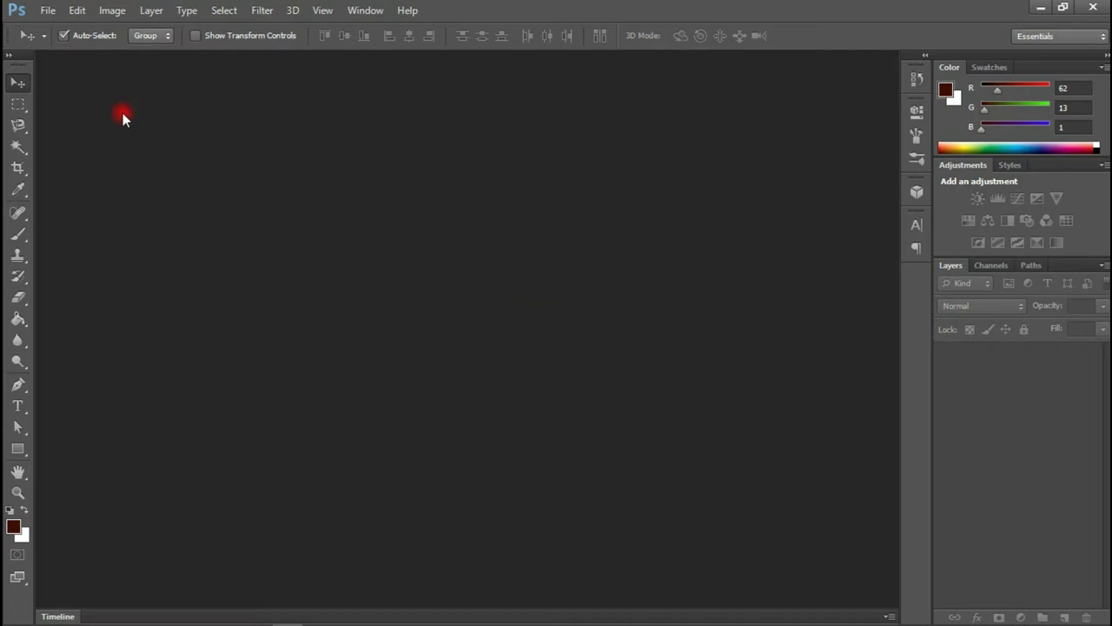
click(48, 11)
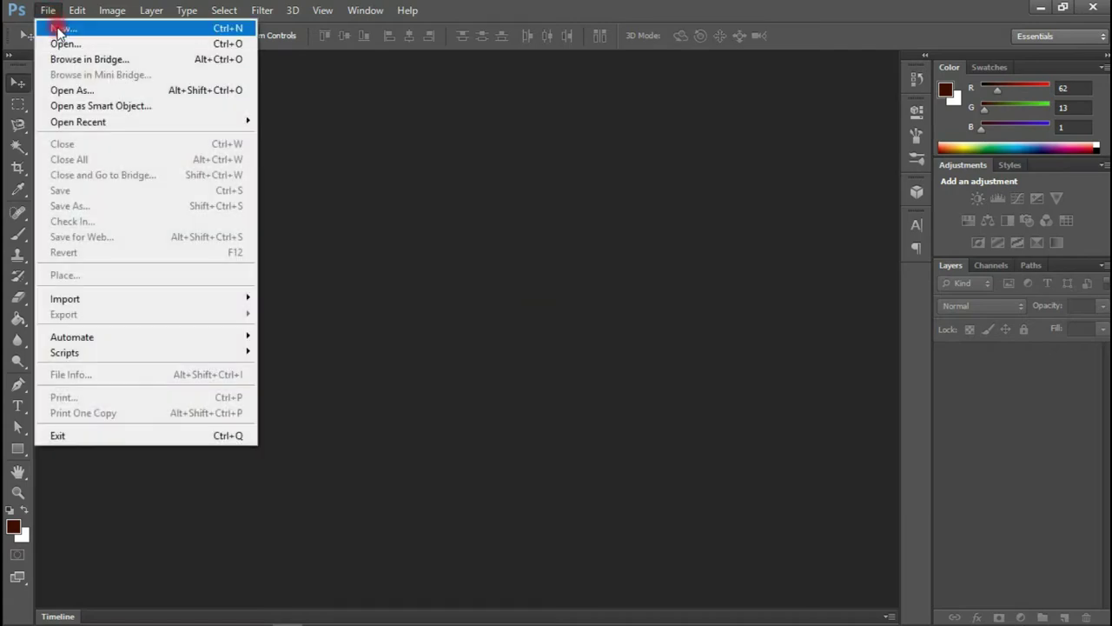
click(58, 30)
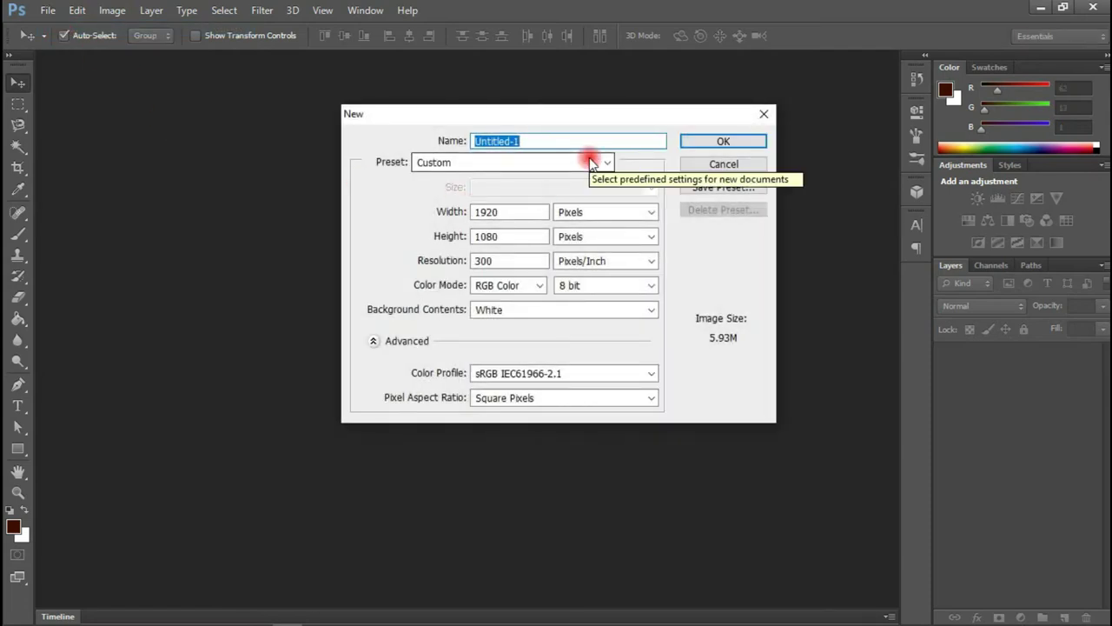
text(shoe banner)
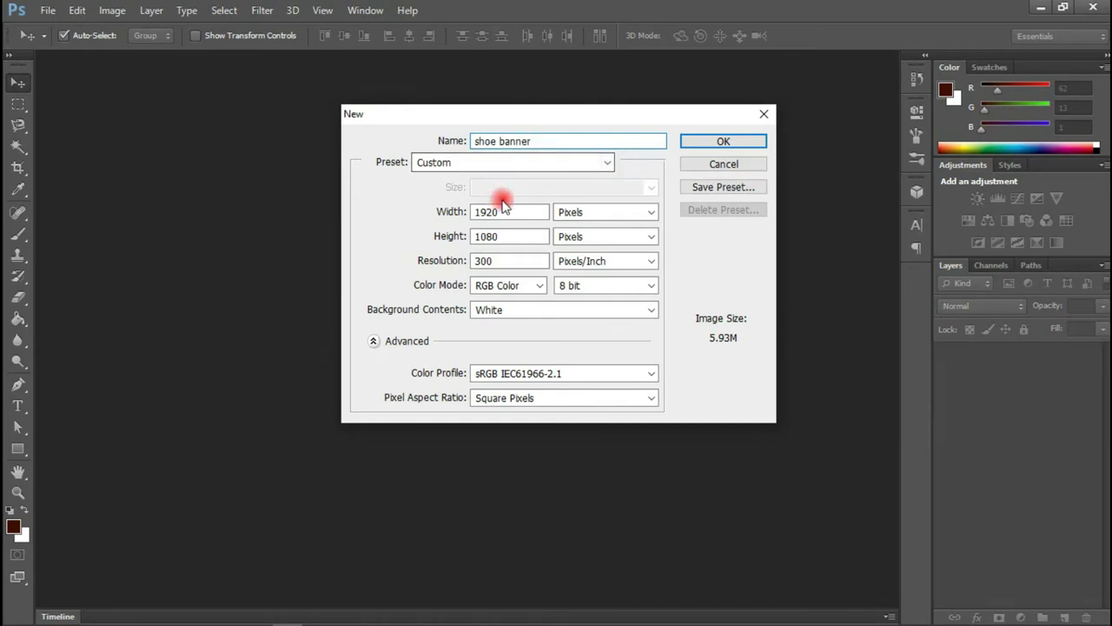
drag(497, 213, 467, 214)
text(1400)
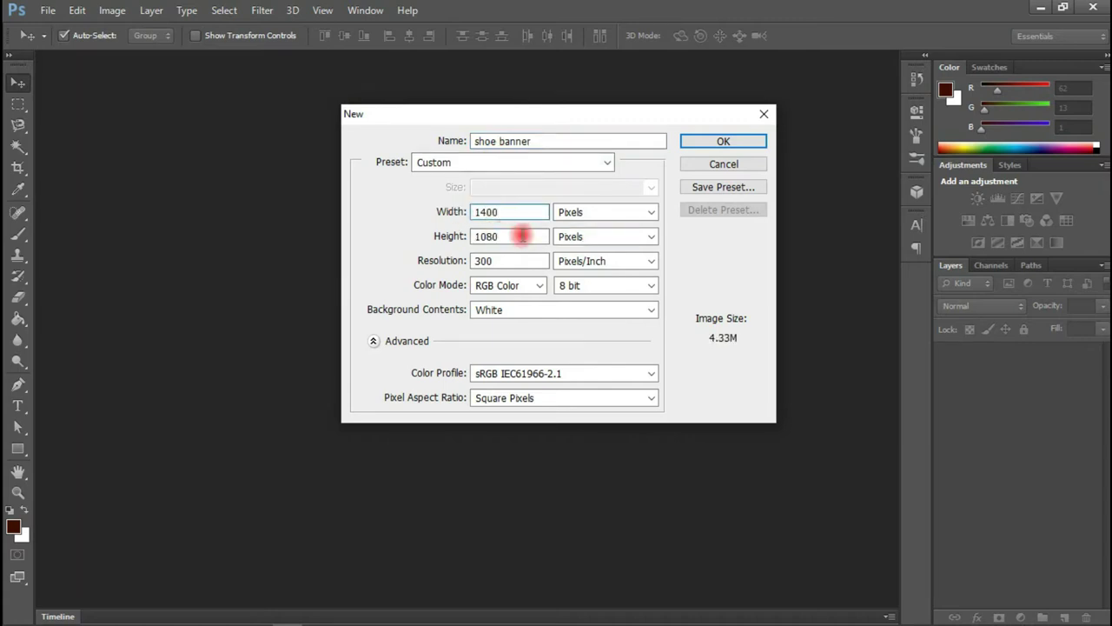
drag(521, 235, 460, 236)
text(1000)
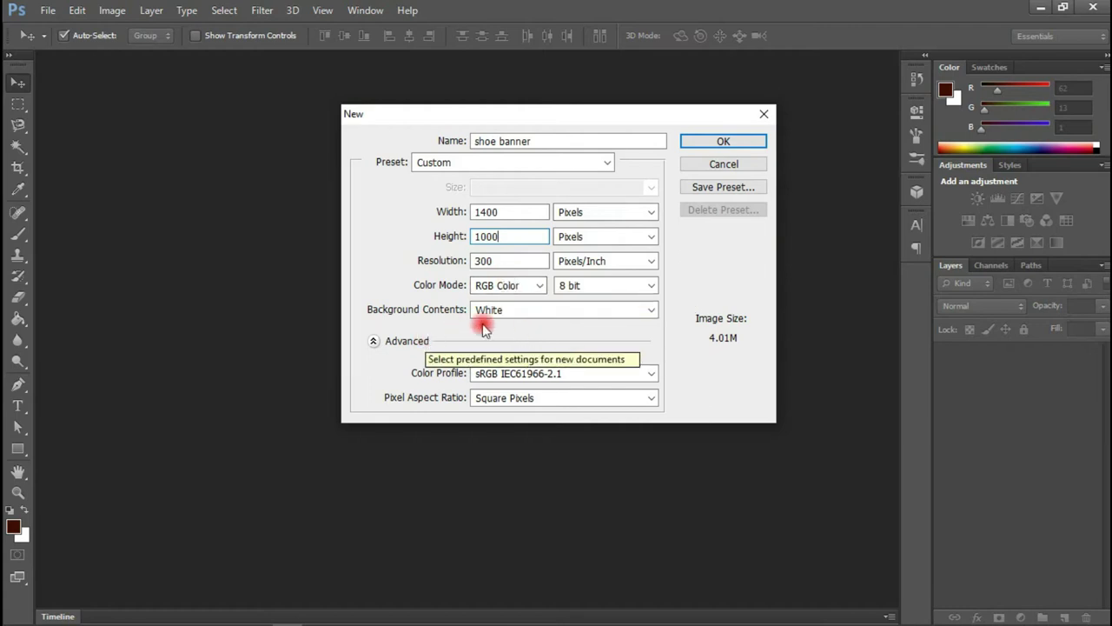
click(706, 144)
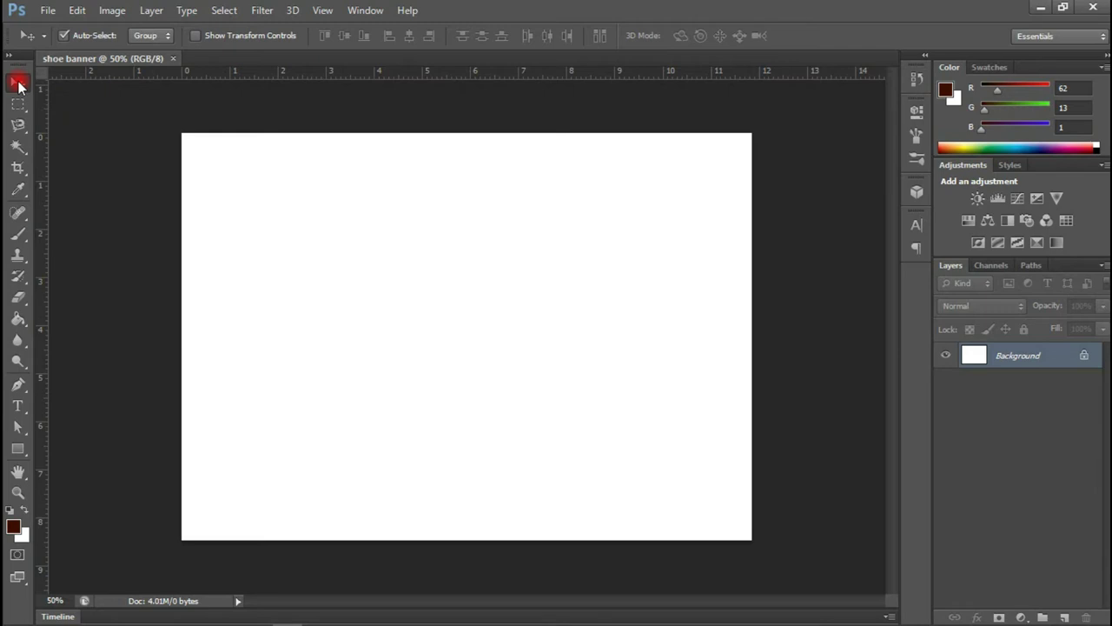
Place brown-leather-shoes.png from the Shoe Banner folder into the document, scaled to about 27%, slightly right of the canvas centre
mouse_move(223, 612)
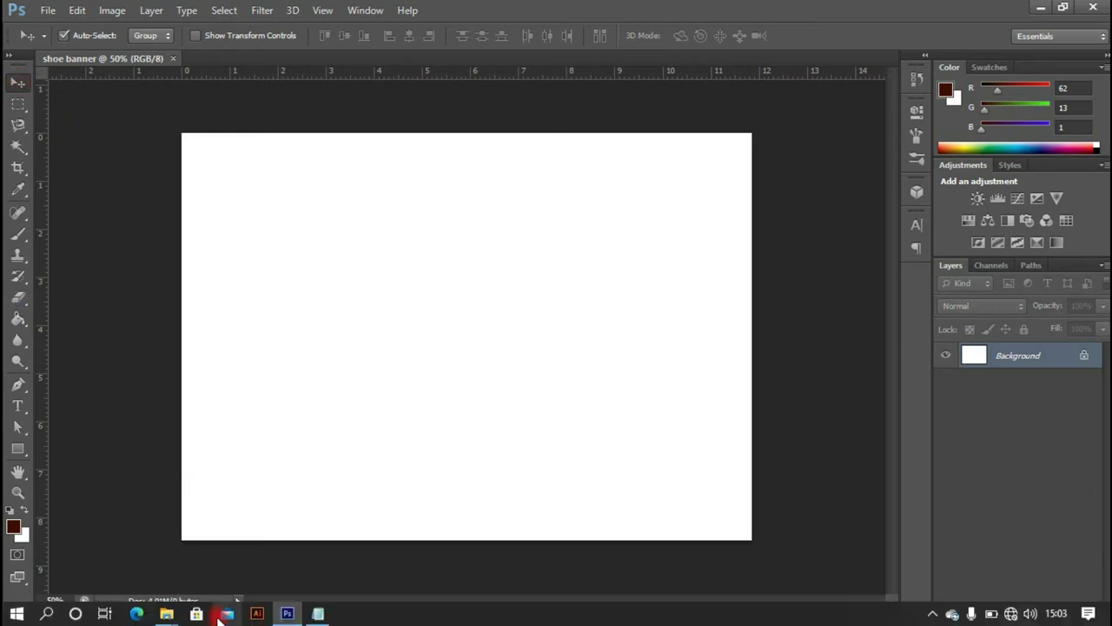
mouse_move(168, 614)
click(129, 551)
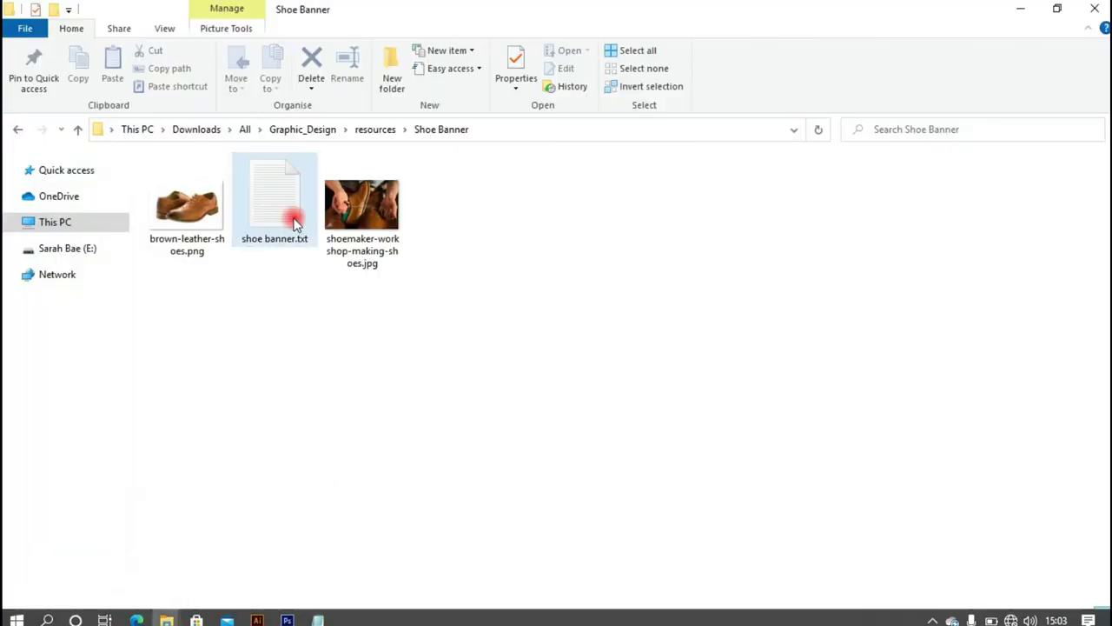
drag(217, 211, 437, 378)
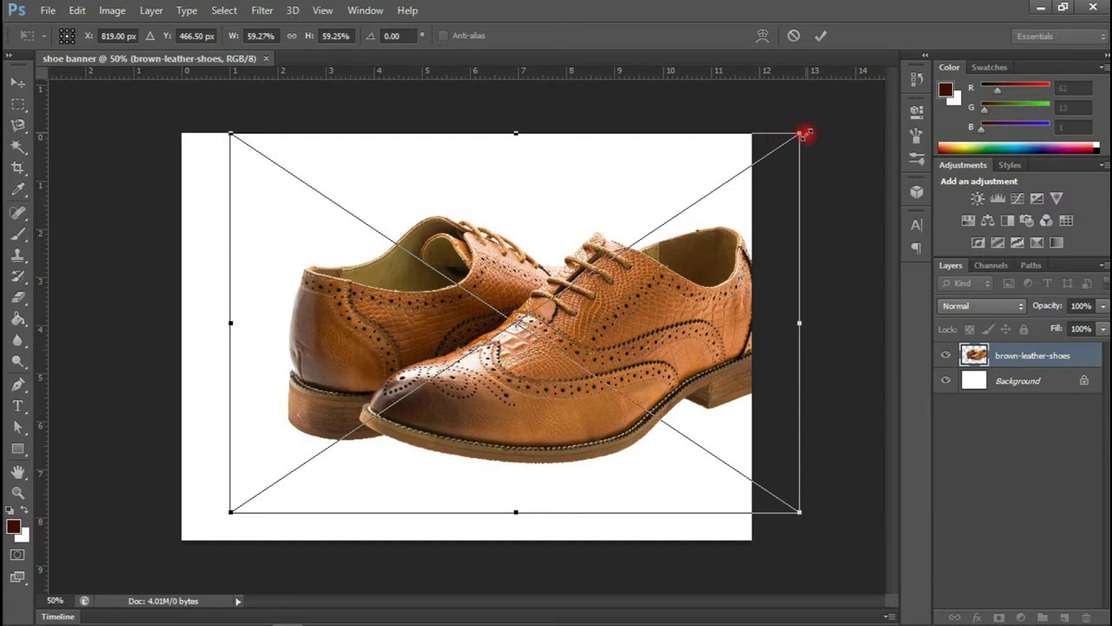
drag(796, 136, 654, 246)
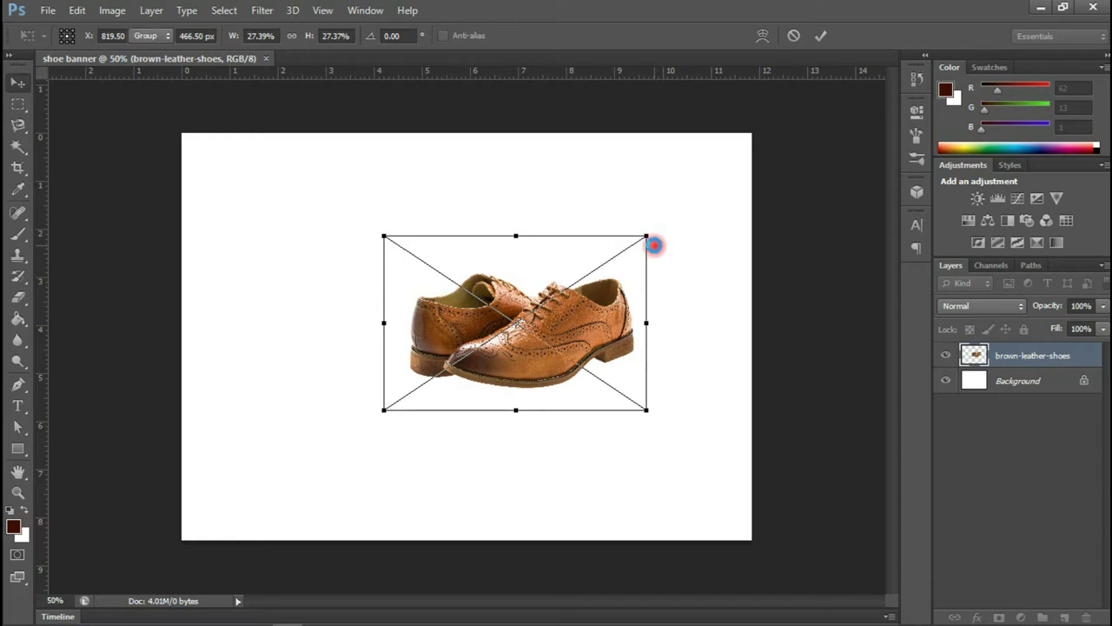
key(Return)
drag(551, 344, 557, 353)
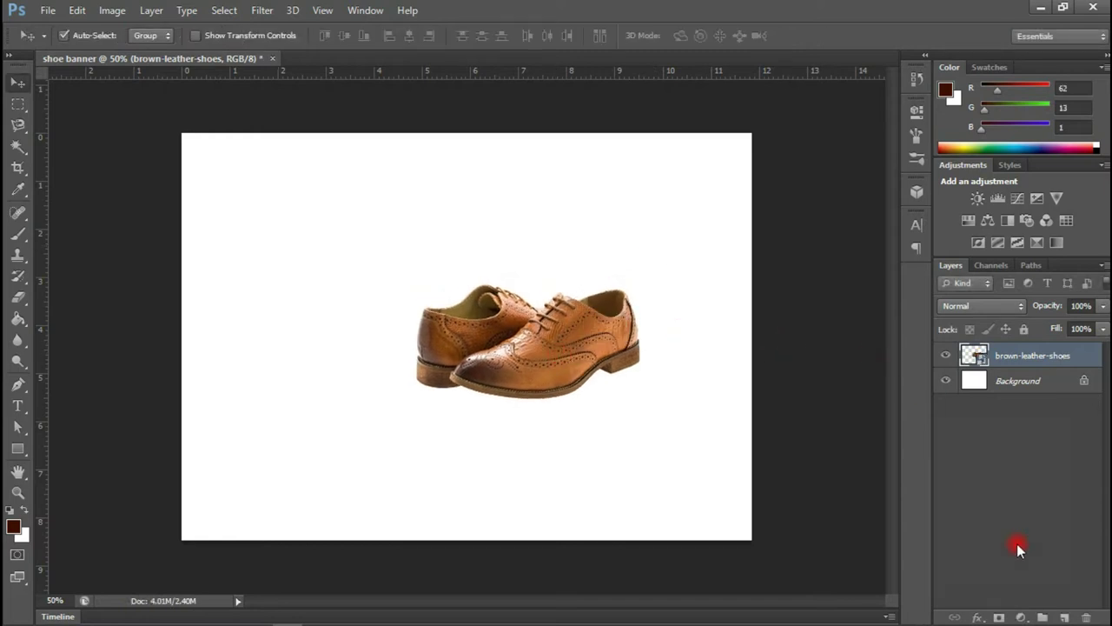
Add a gradient fill layer using the magenta-to-navy preset and move it beneath the shoes layer
click(1021, 617)
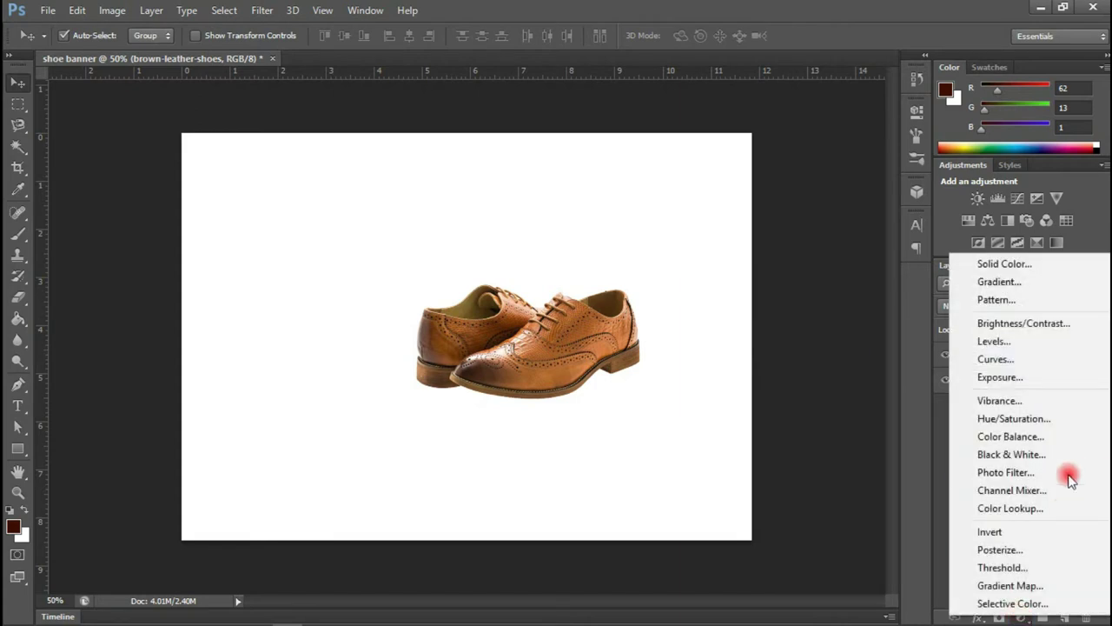
click(1017, 281)
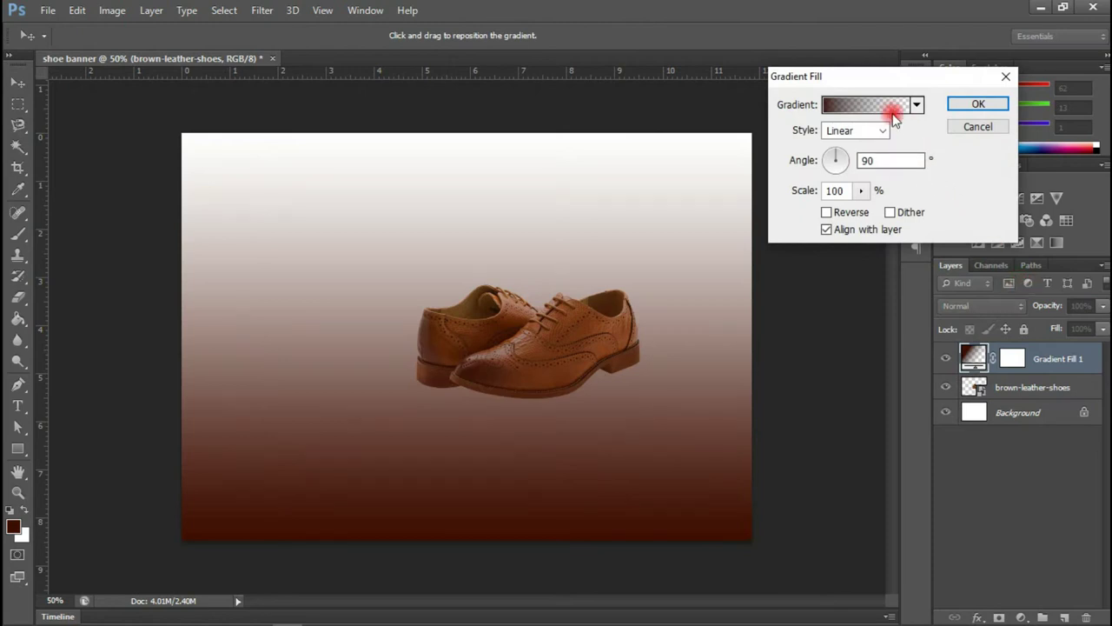
click(884, 108)
drag(1015, 169, 1017, 222)
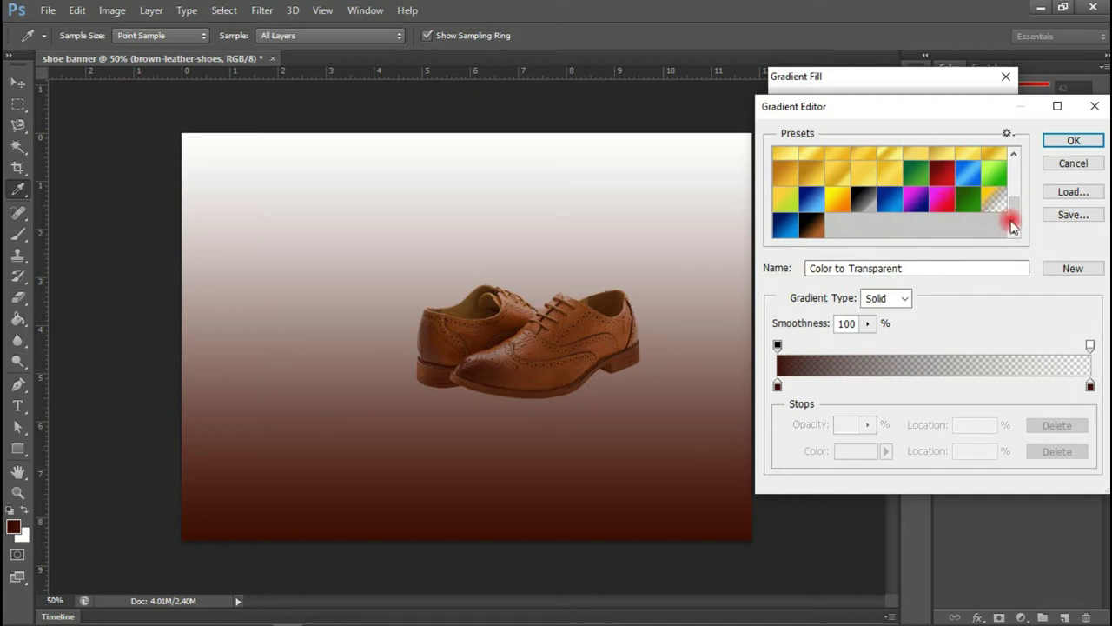
drag(1014, 225, 1014, 214)
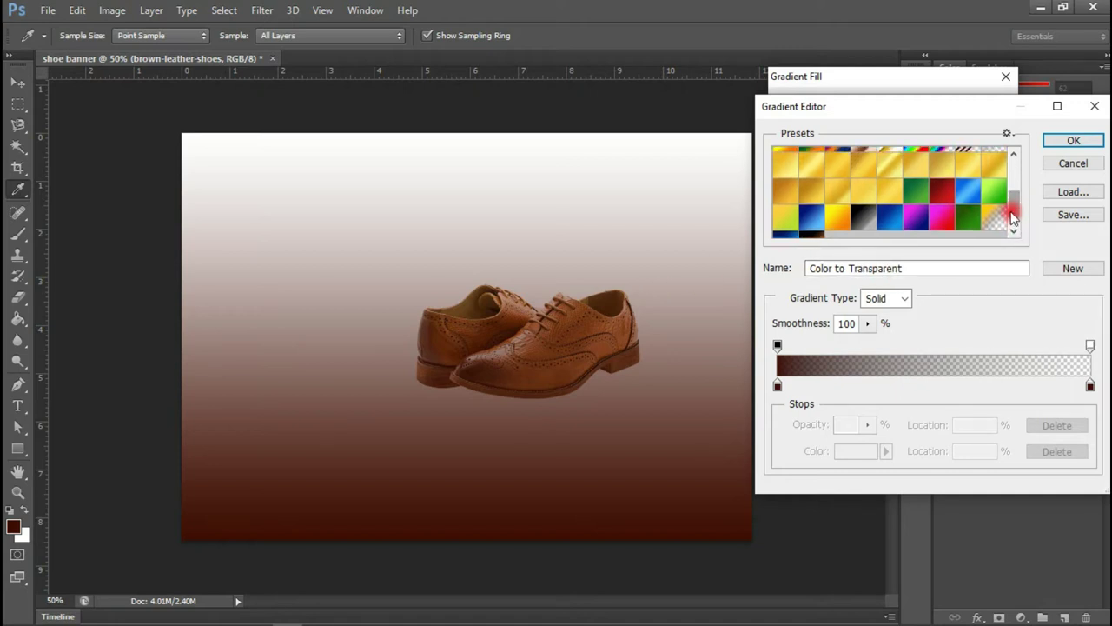
click(912, 224)
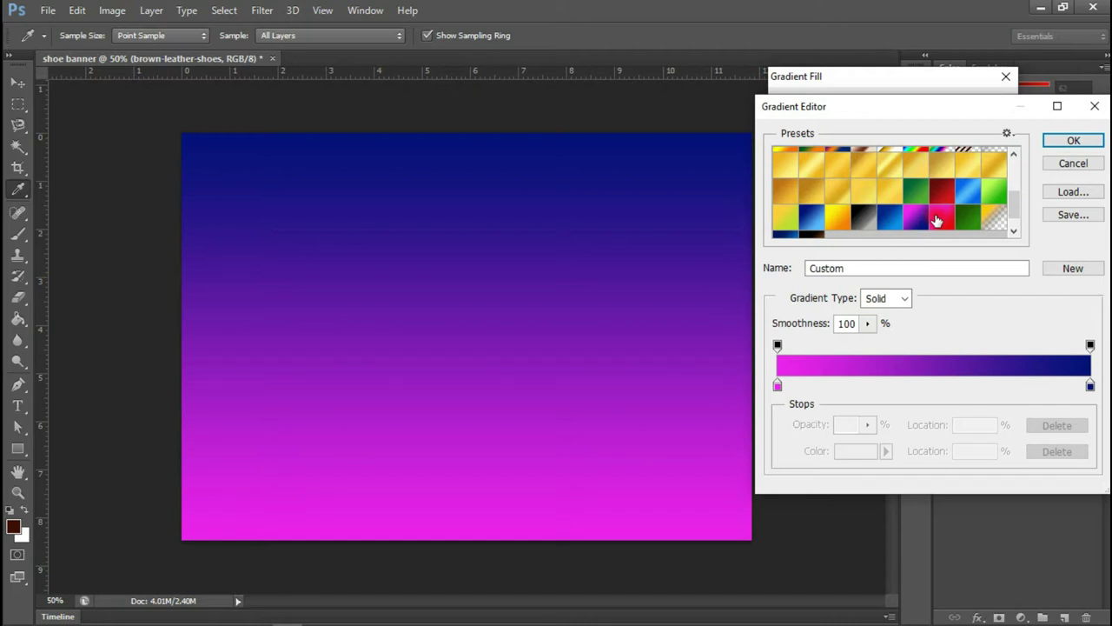
click(1069, 140)
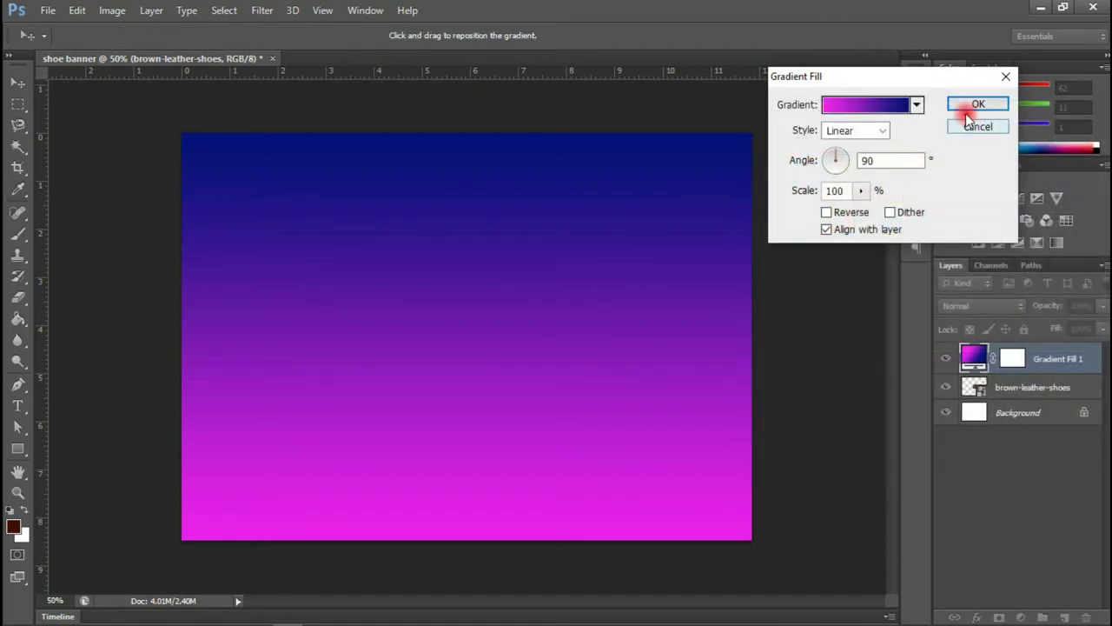
click(967, 103)
drag(973, 356, 975, 401)
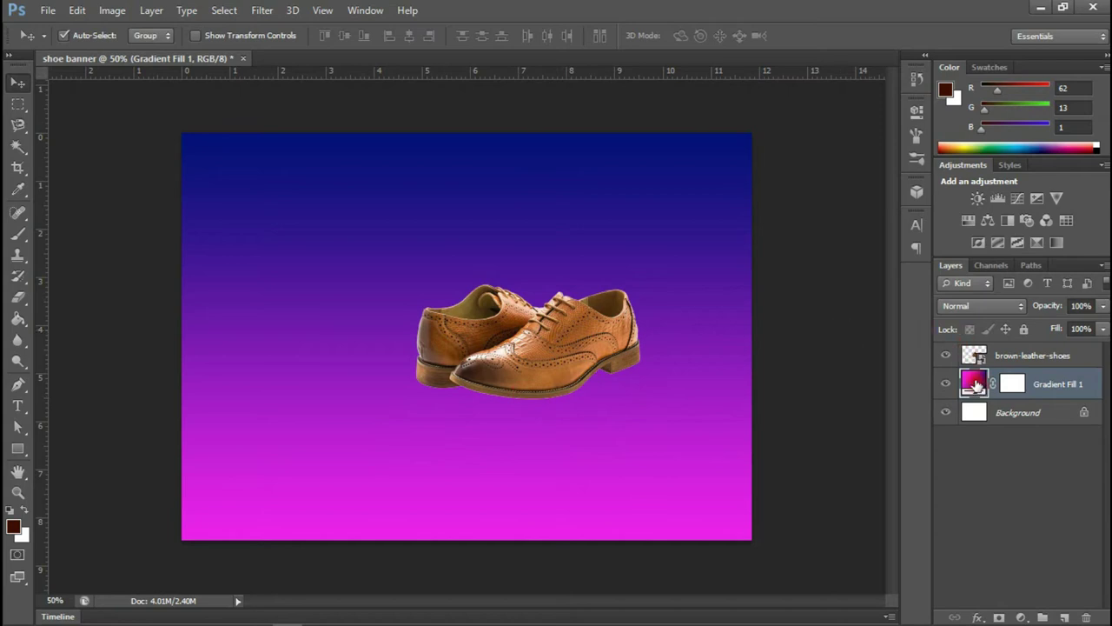
Edit the gradient fill and change its magenta colour stop to black (000000)
double_click(980, 384)
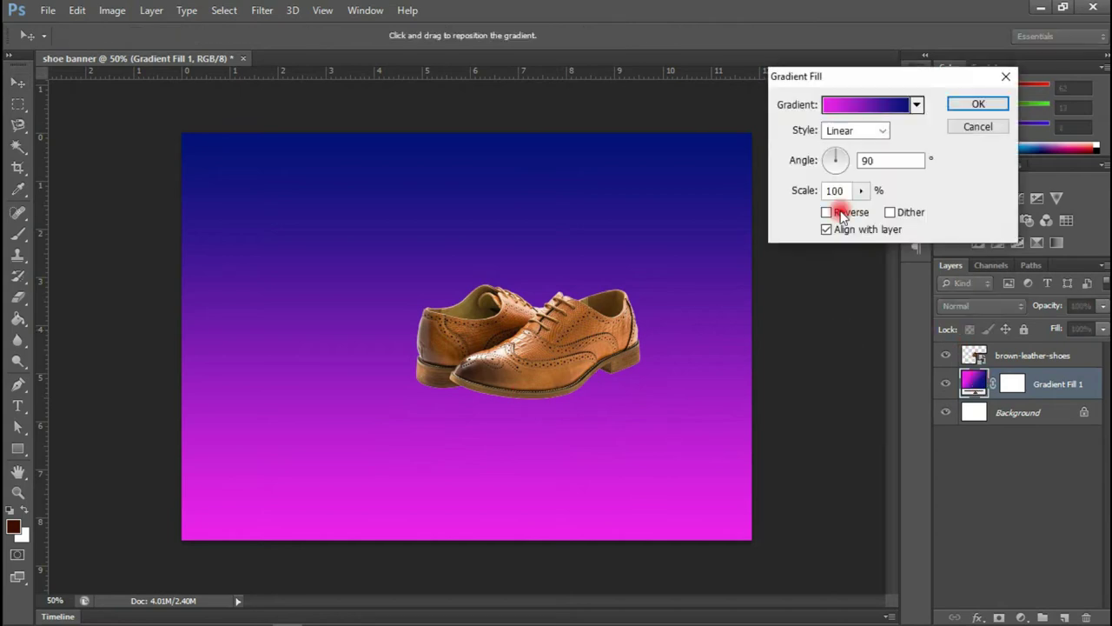
click(853, 106)
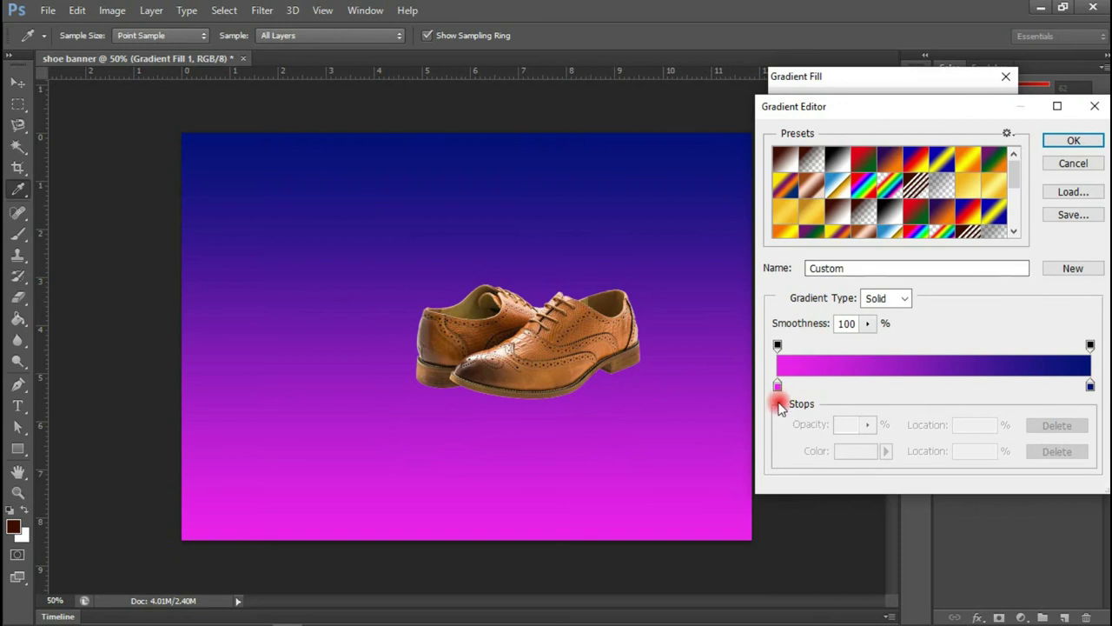
click(777, 387)
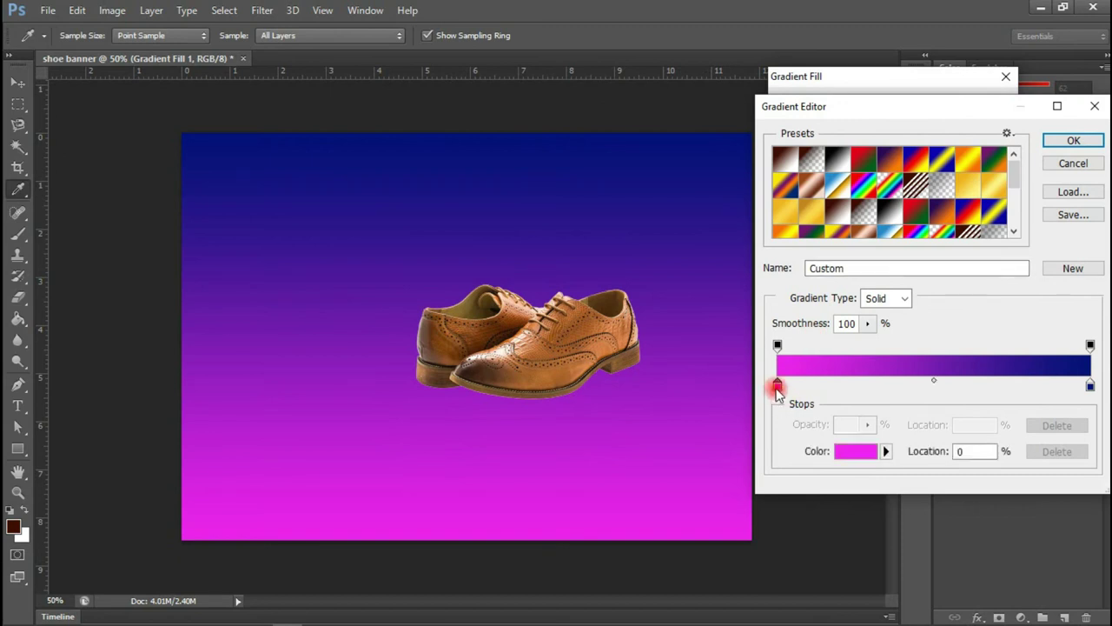
double_click(777, 388)
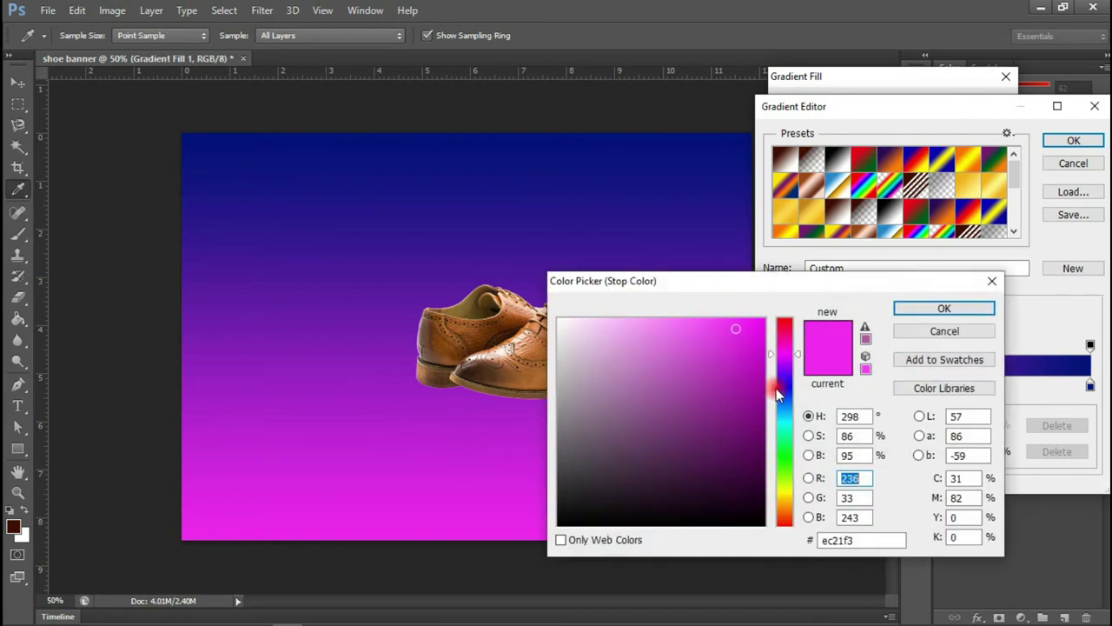
click(465, 372)
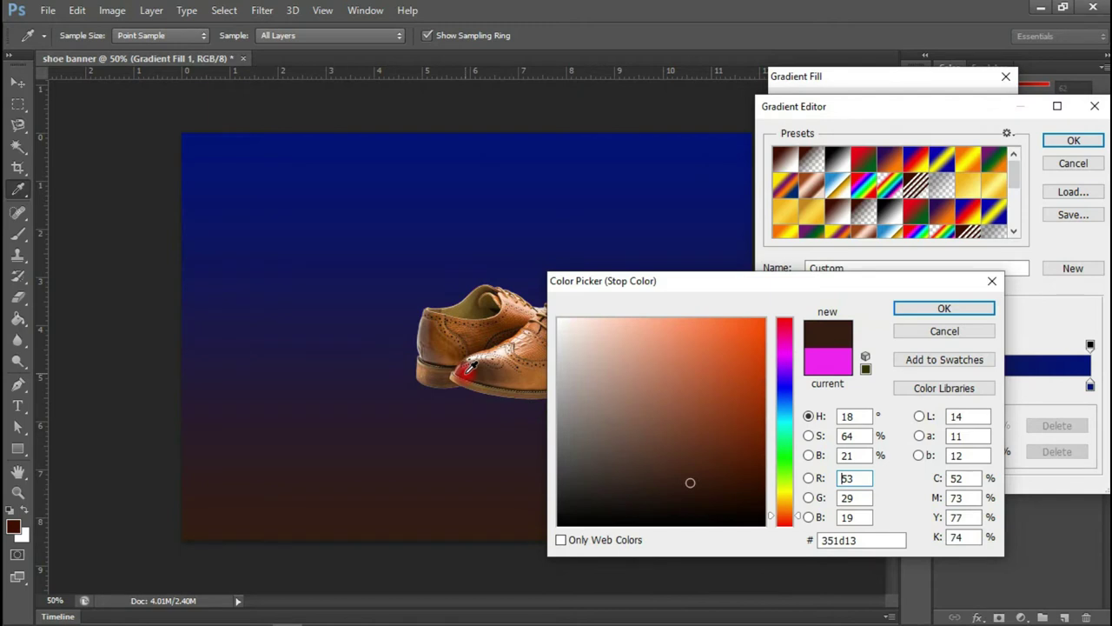
drag(796, 526, 794, 530)
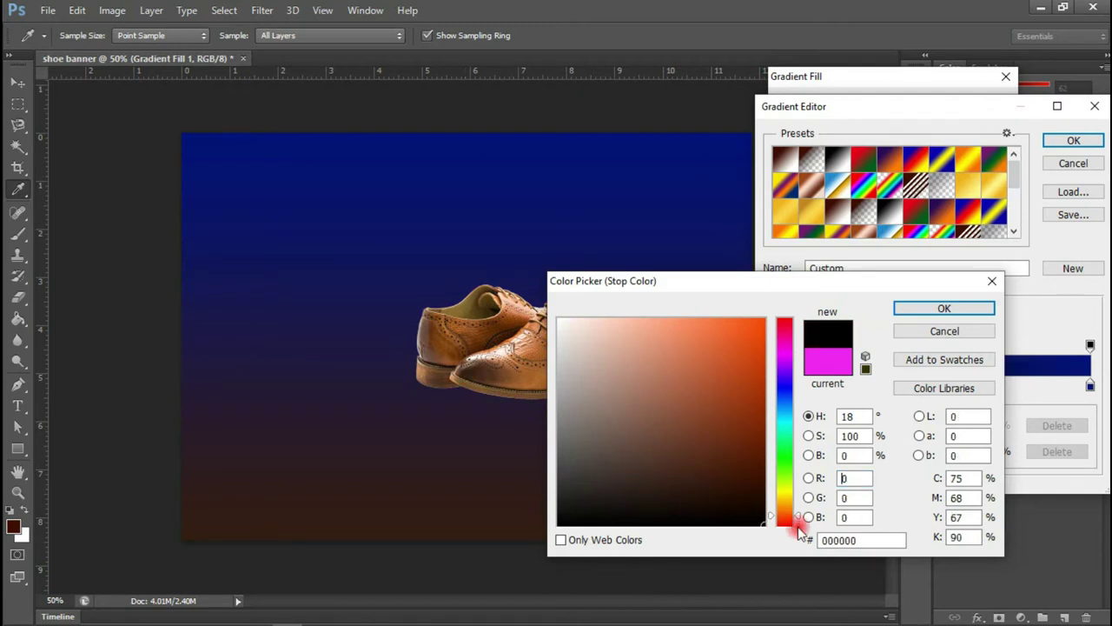
click(922, 309)
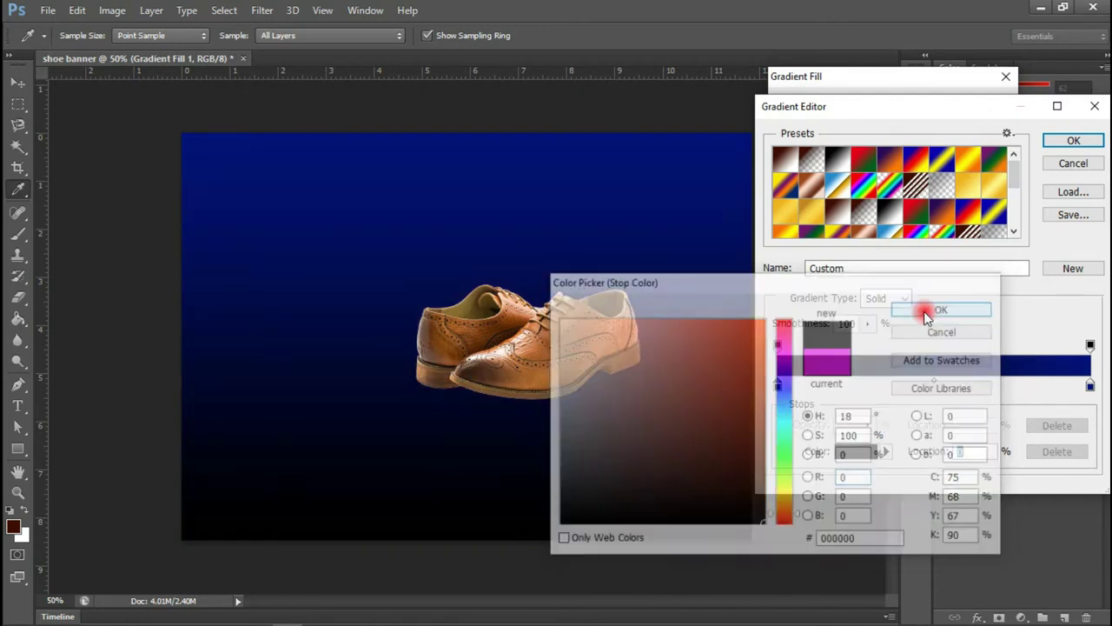
Change the gradient's navy stop to a medium brown sampled from the shoe, and move the black stop to 25%
click(1090, 385)
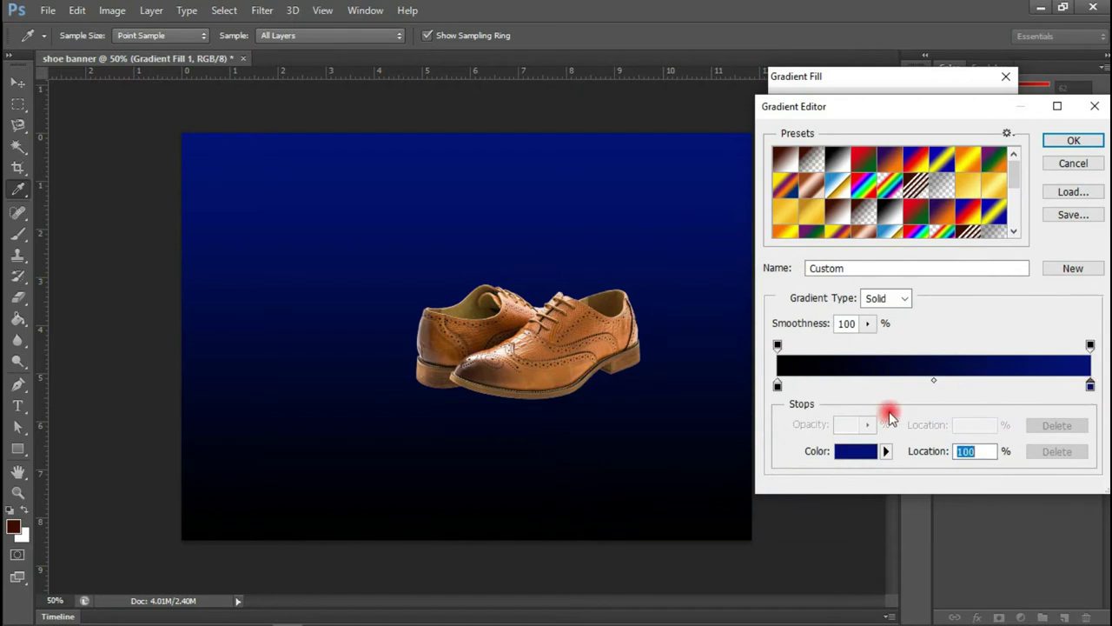
click(536, 342)
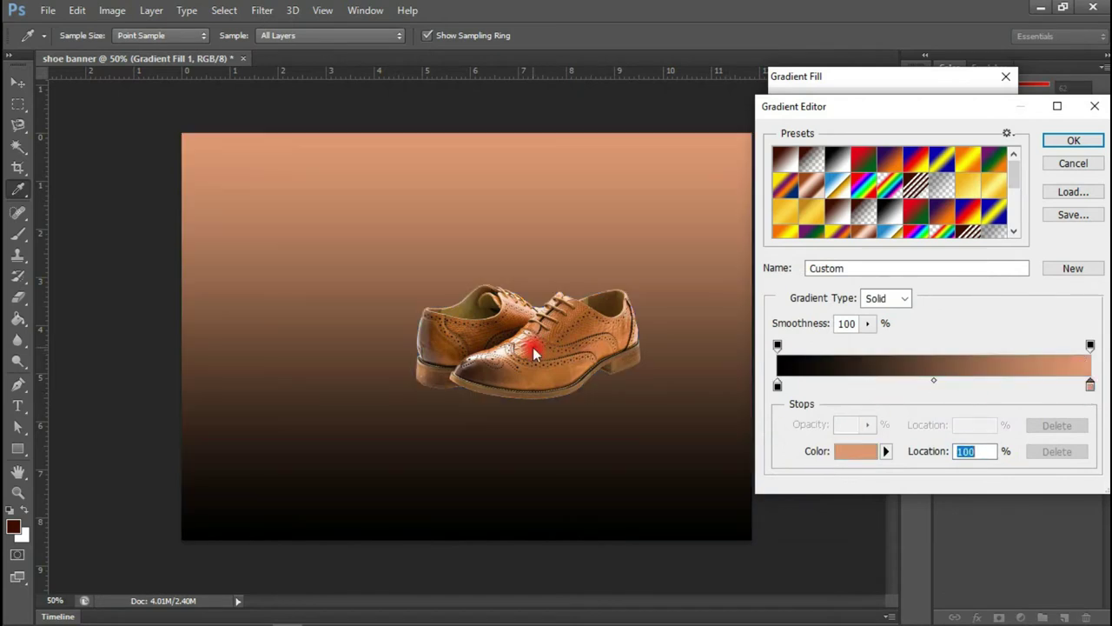
click(504, 365)
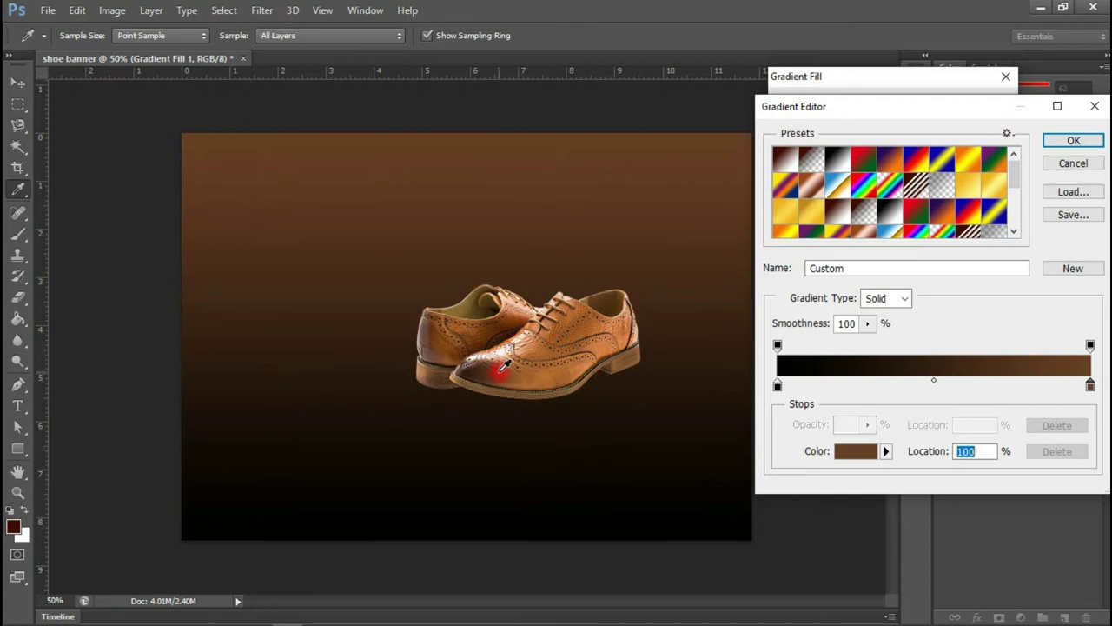
click(519, 365)
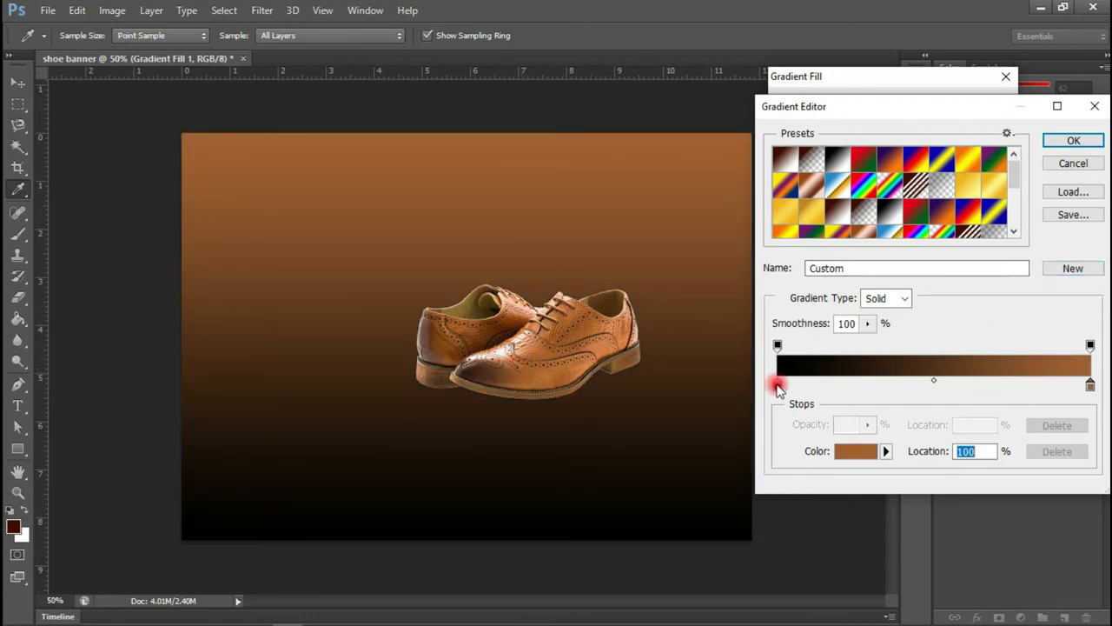
drag(778, 388, 856, 390)
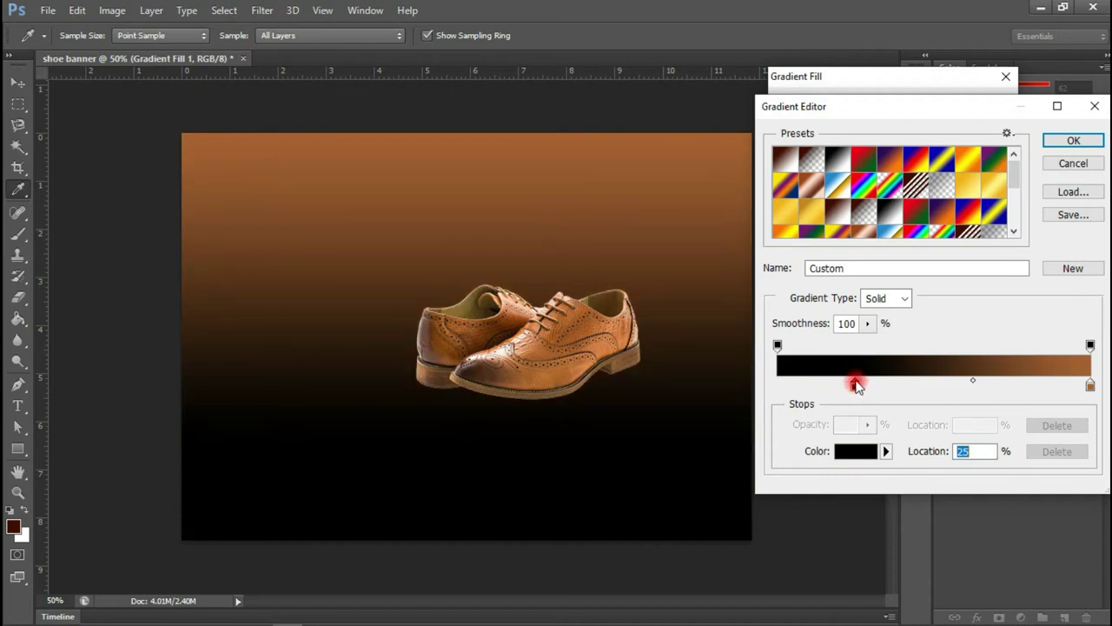
click(1074, 140)
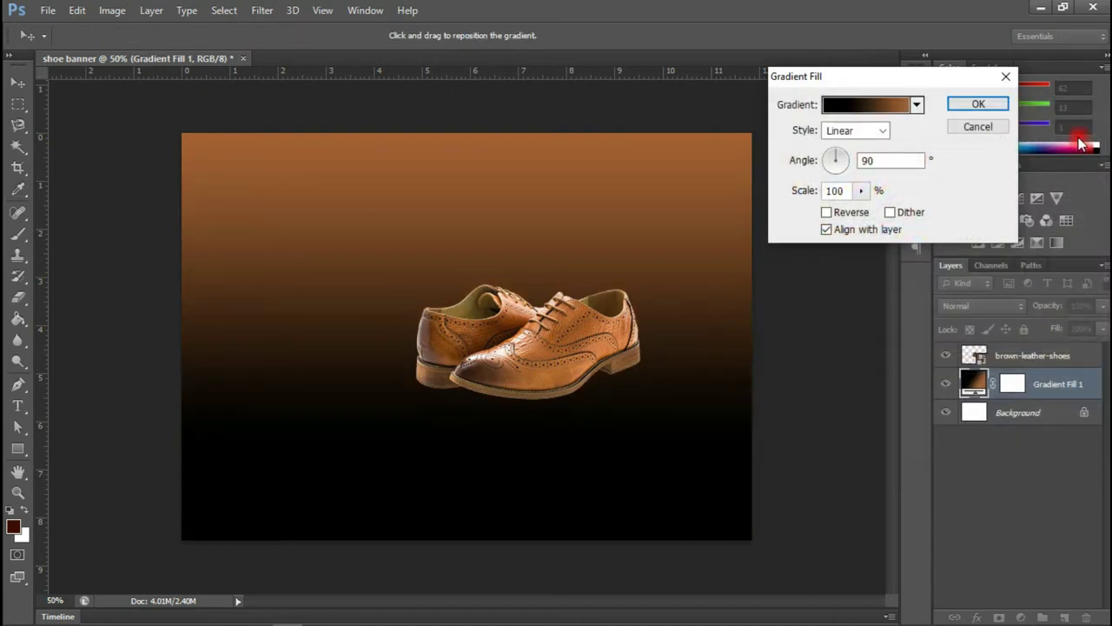
Reverse the background gradient and change its style from Linear to Radial
click(842, 161)
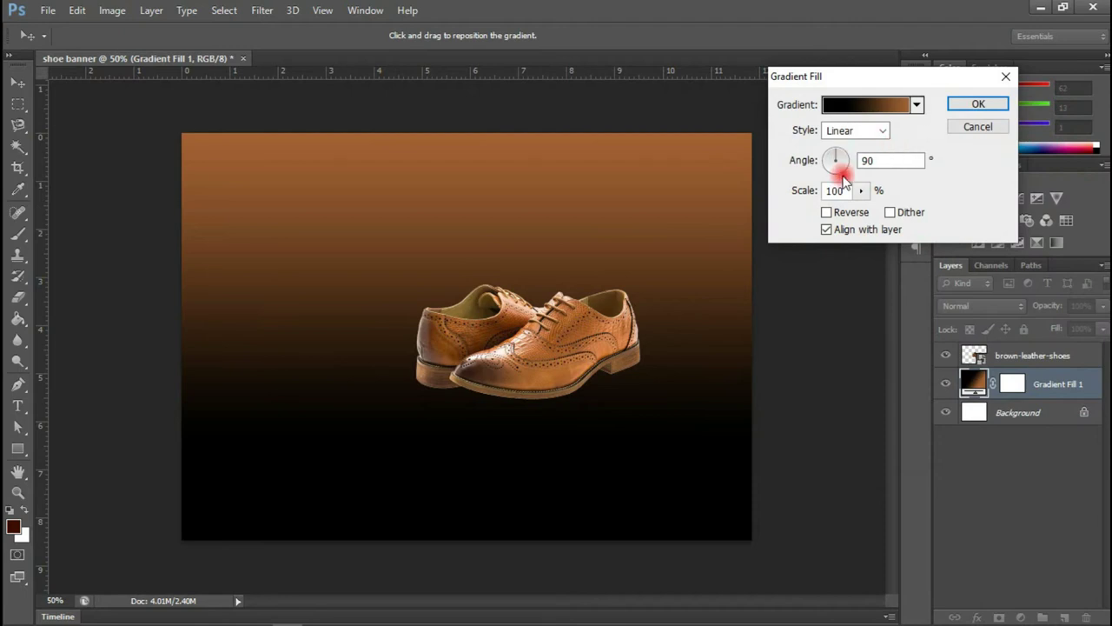
click(827, 213)
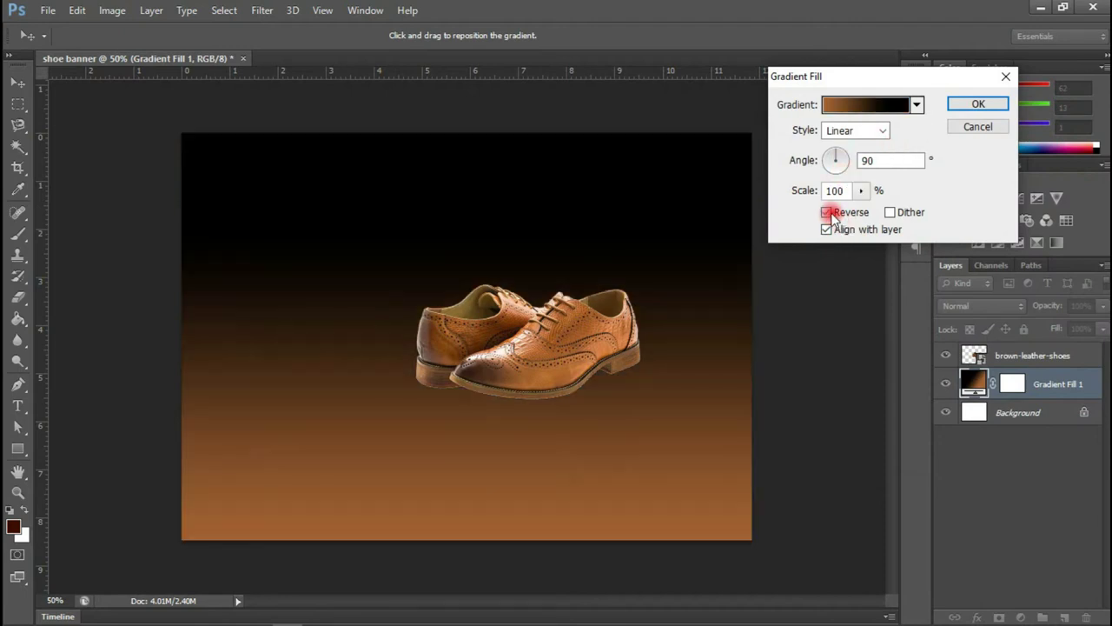
click(864, 131)
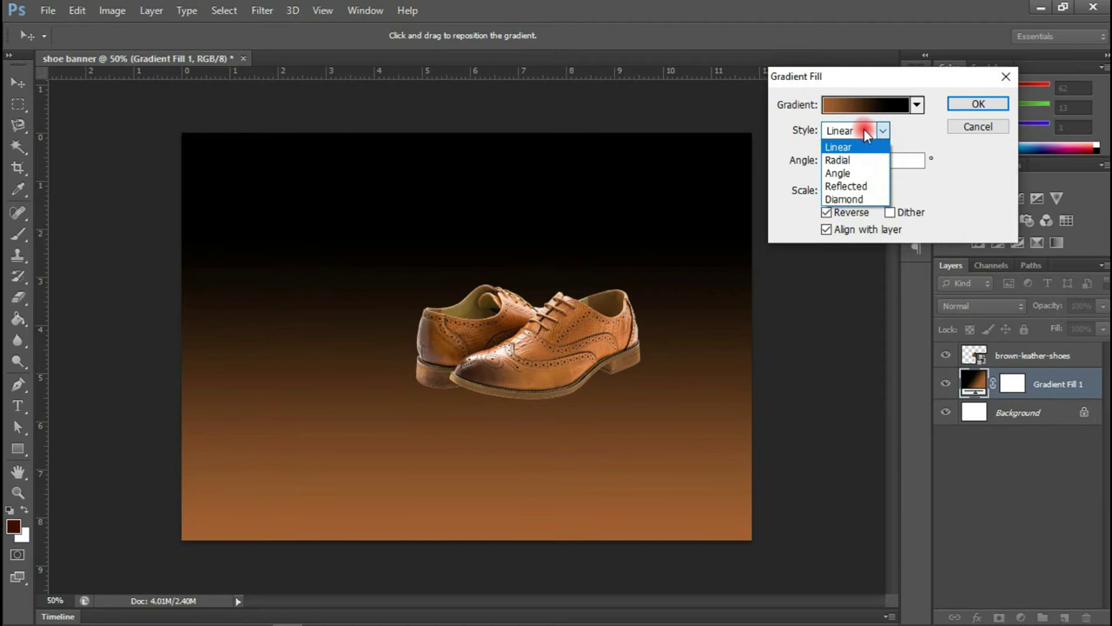
click(844, 157)
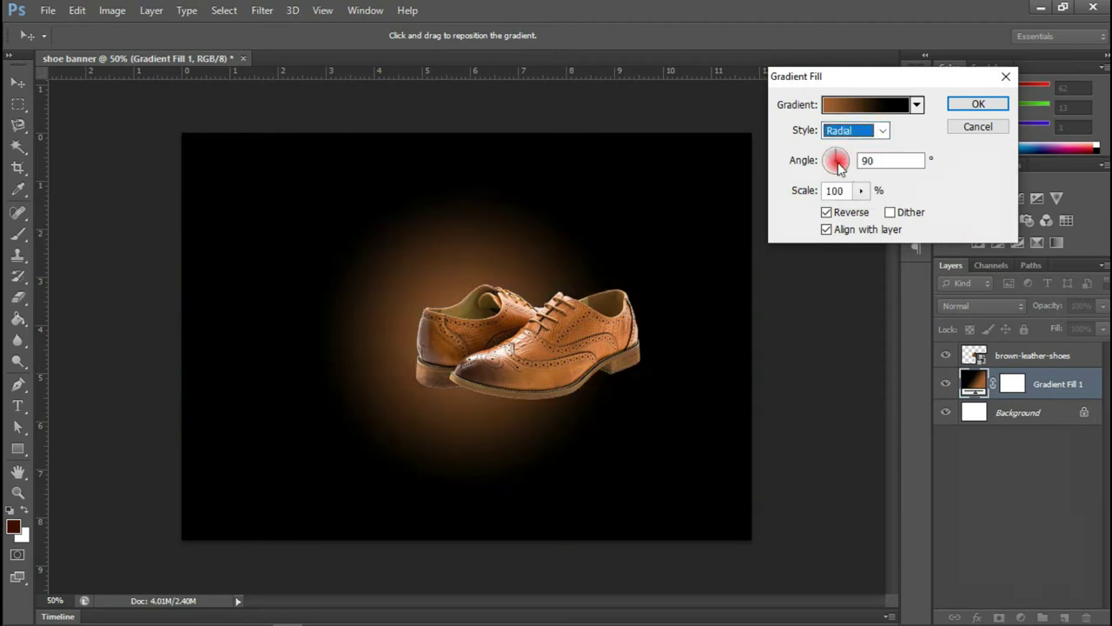
Set the radial gradient's angle to about -35° and its scale to 130%, and apply the gradient fill
click(837, 171)
drag(836, 171, 859, 176)
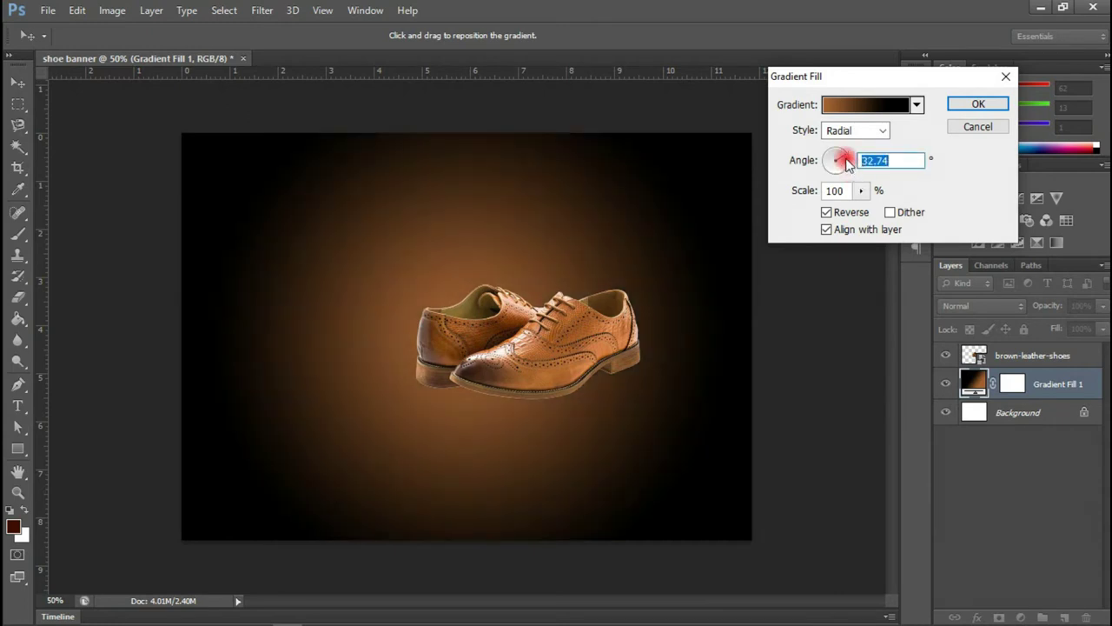
drag(847, 159, 865, 214)
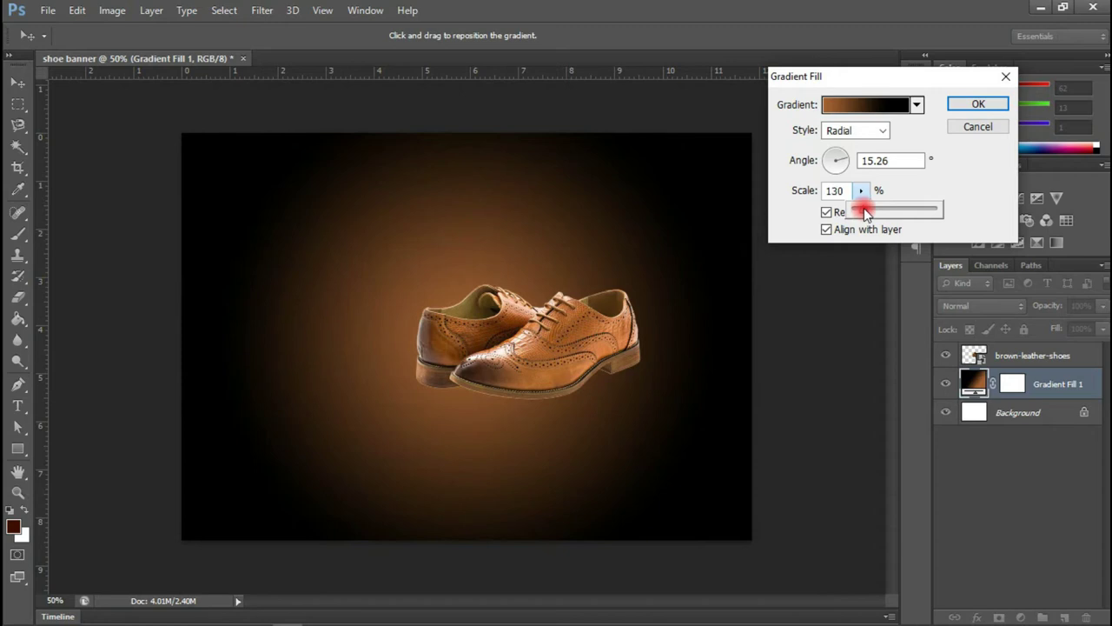
drag(843, 158, 848, 171)
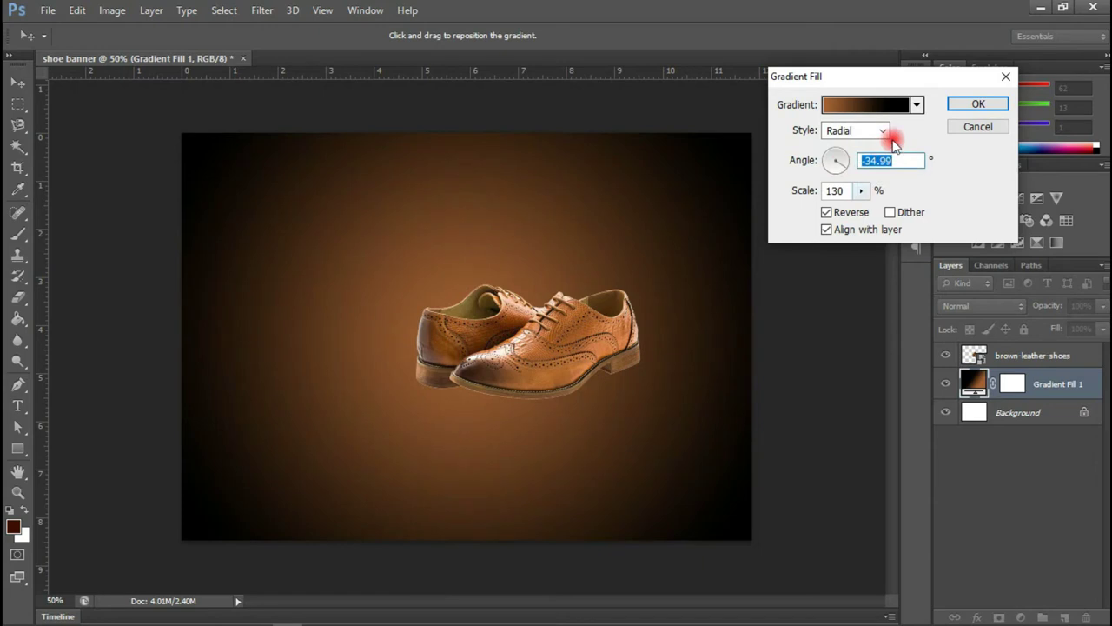
click(979, 104)
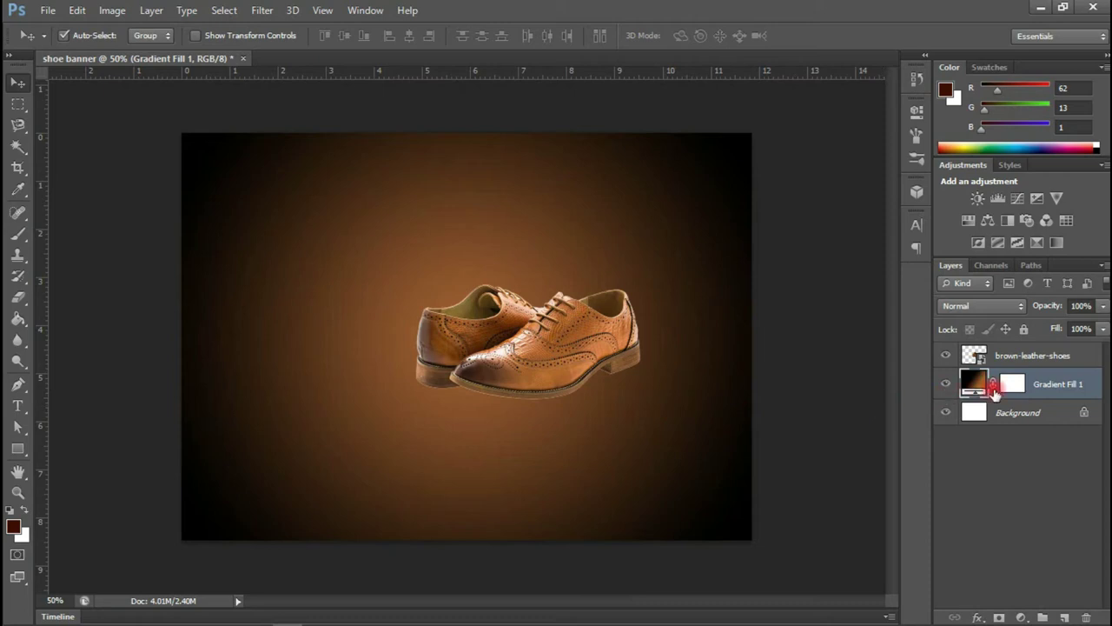
Add a black (000000) solid color fill layer above the gradient fill and set its opacity to 65%
drag(994, 392, 1001, 420)
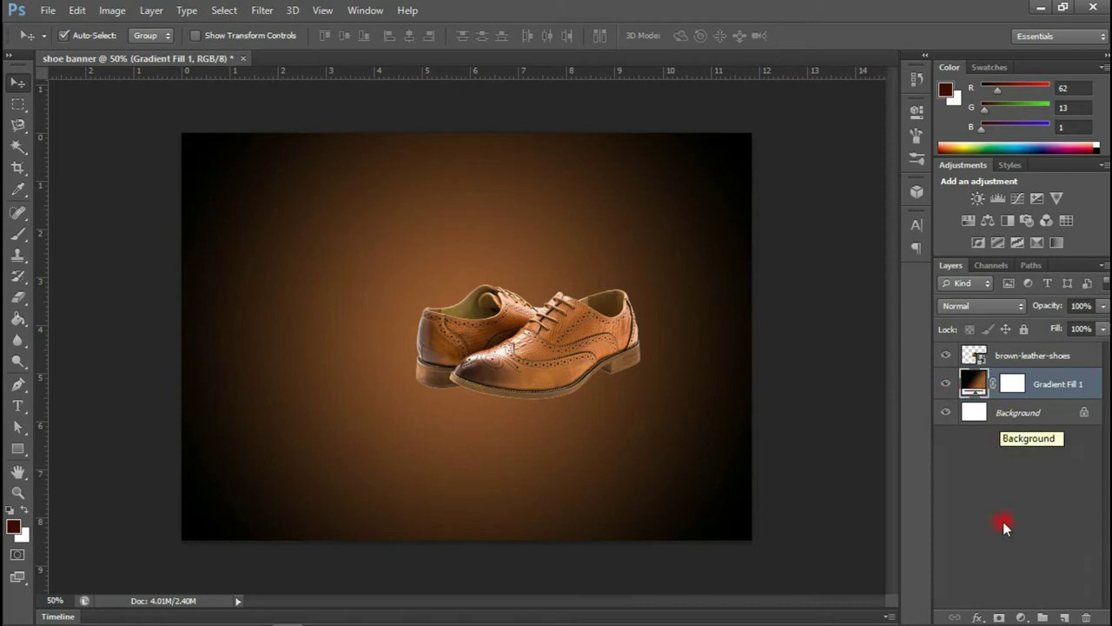
click(1021, 615)
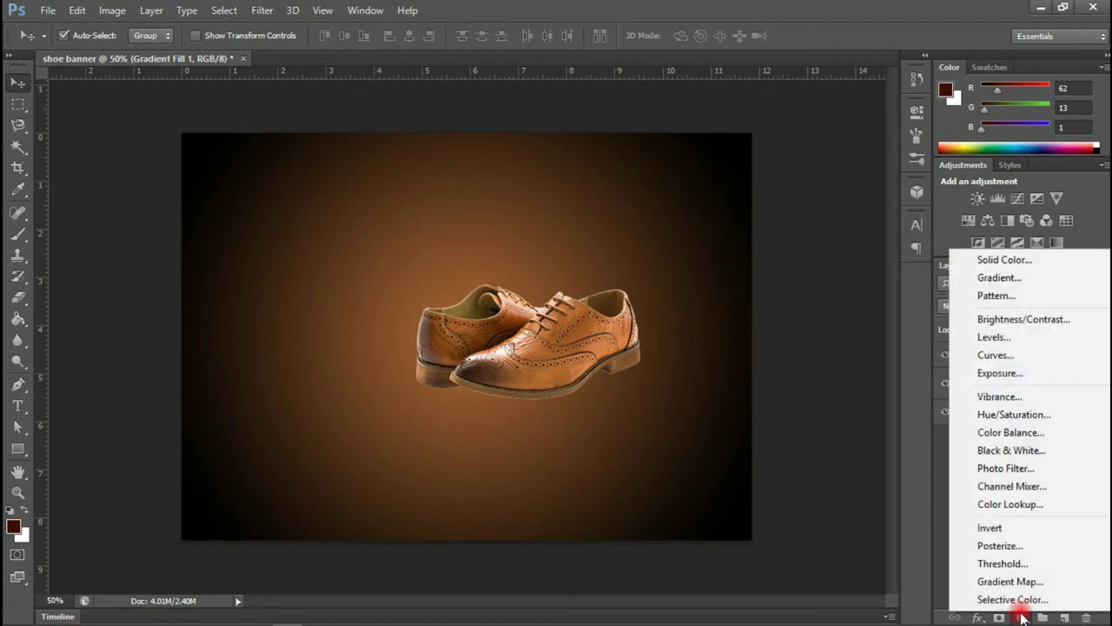
click(1021, 265)
mouse_move(760, 476)
mouse_down()
mouse_move(752, 507)
mouse_move(772, 532)
mouse_up()
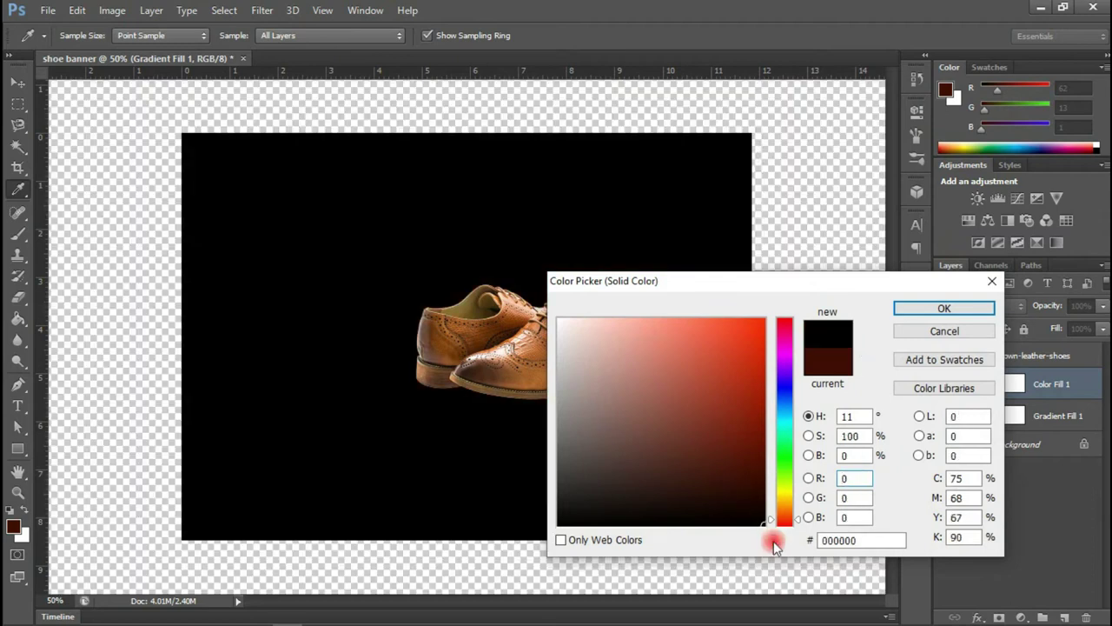
click(963, 319)
click(1100, 309)
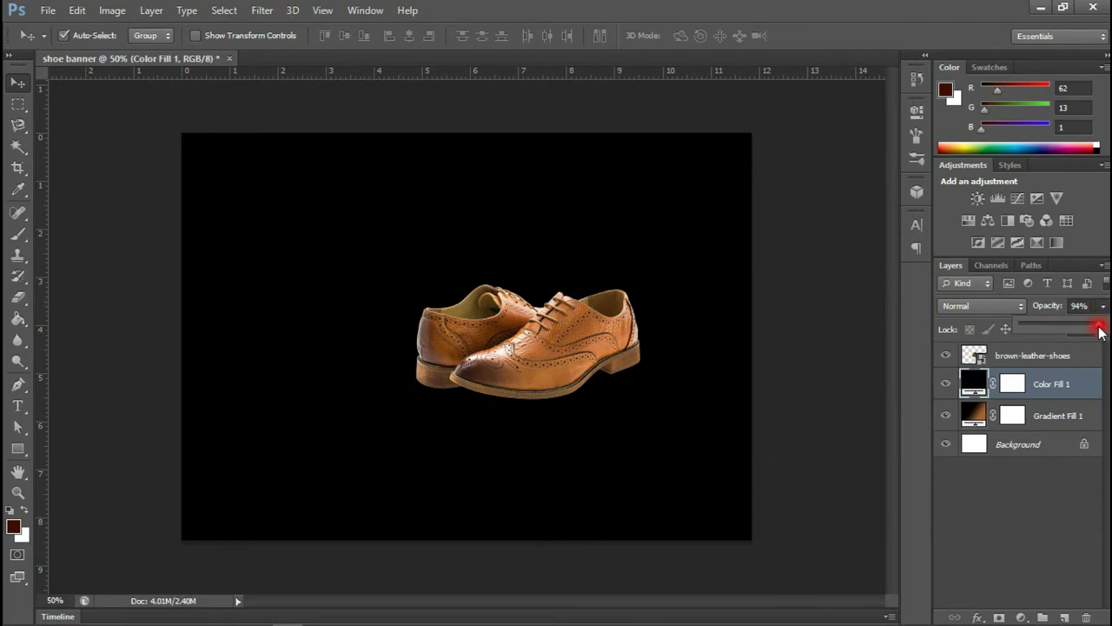
drag(1099, 331, 1089, 331)
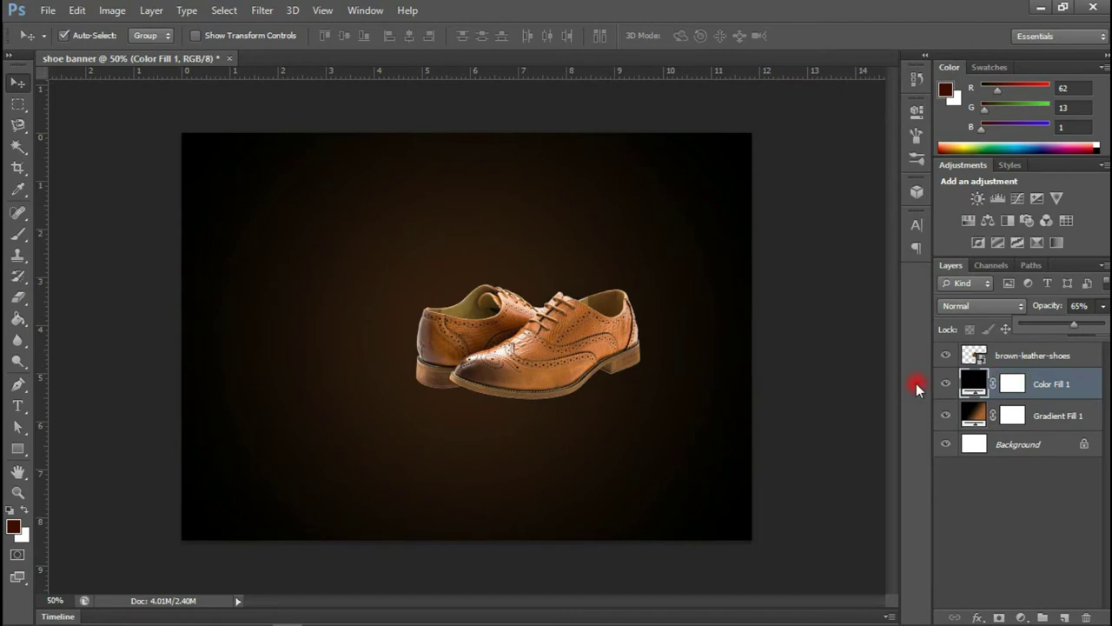
Place the shoemaker-workshop-making-shoes image from the Shoe Banner folder beneath the shoes, scaled to about 20.8% so it covers the canvas
mouse_move(302, 618)
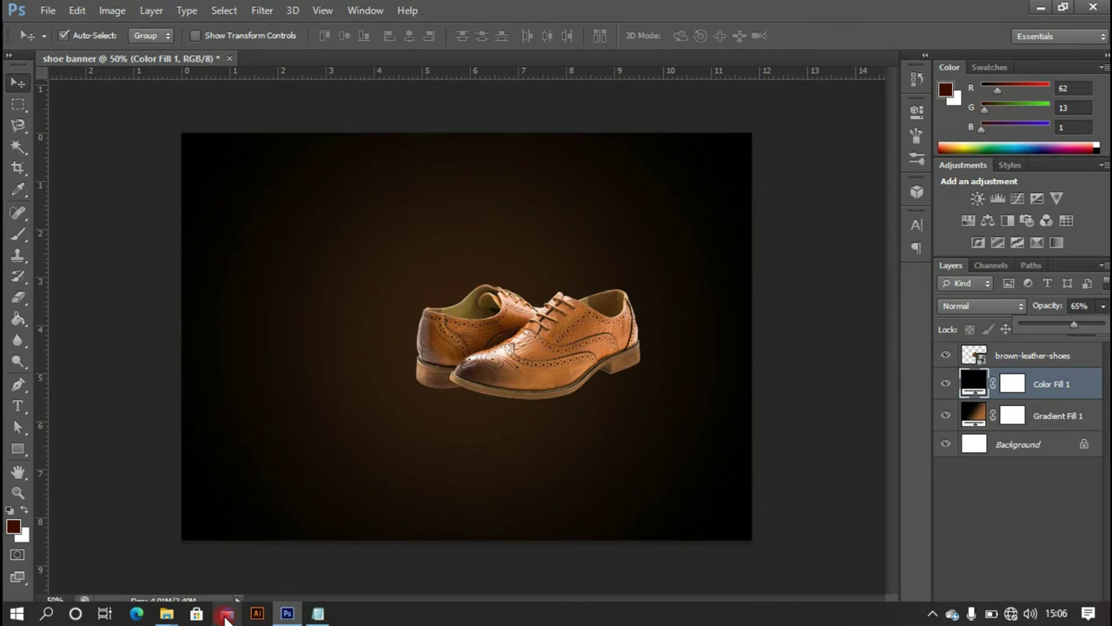
mouse_move(168, 616)
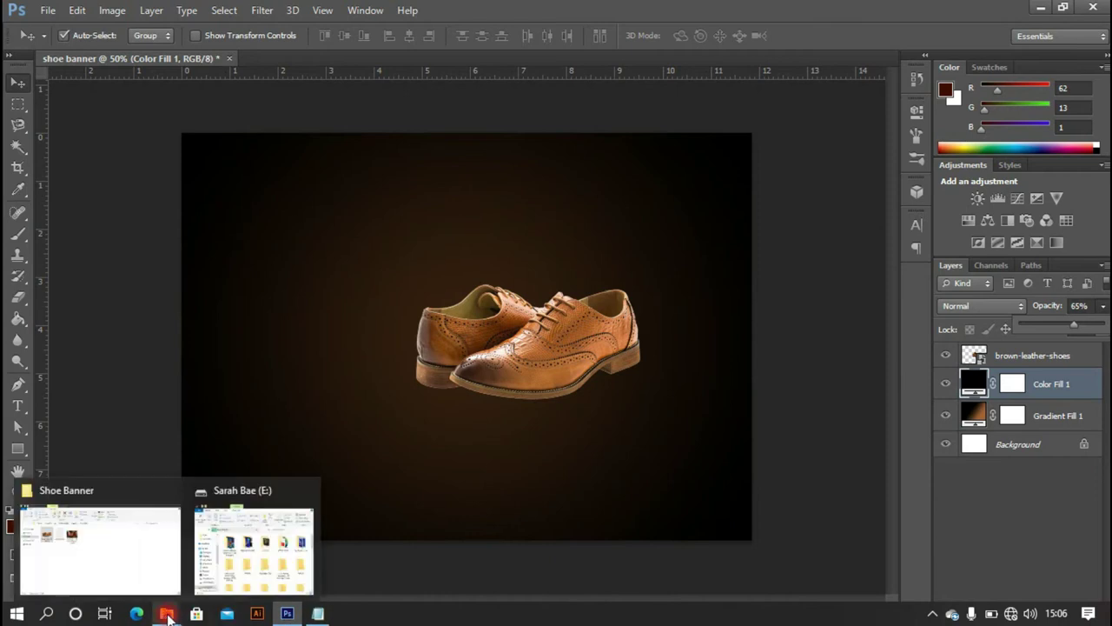
click(113, 565)
drag(375, 191, 420, 438)
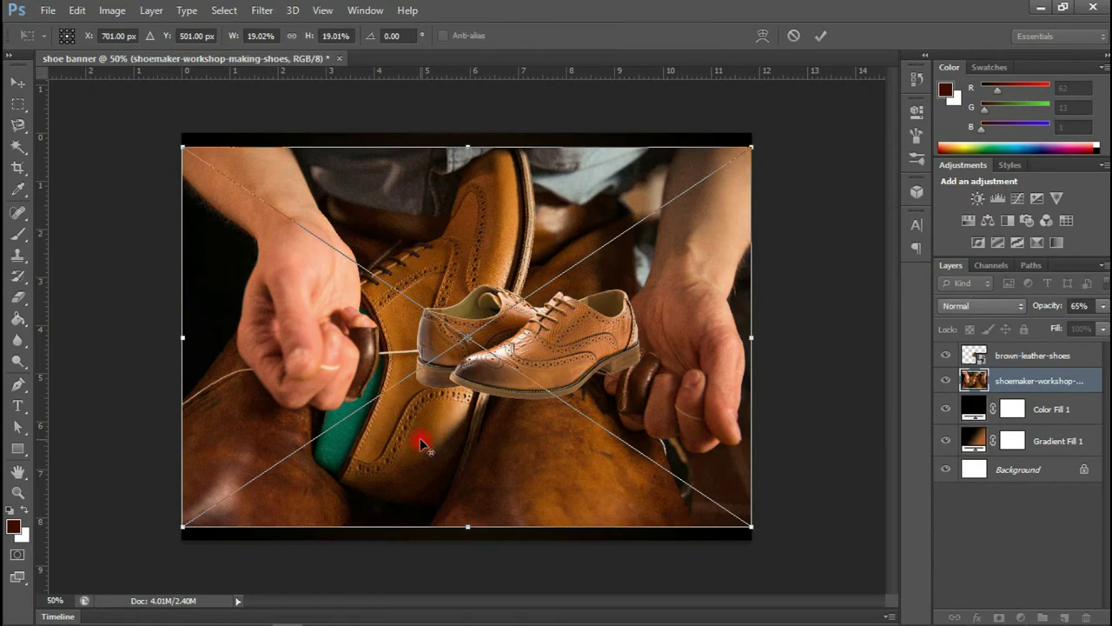
drag(752, 146, 776, 126)
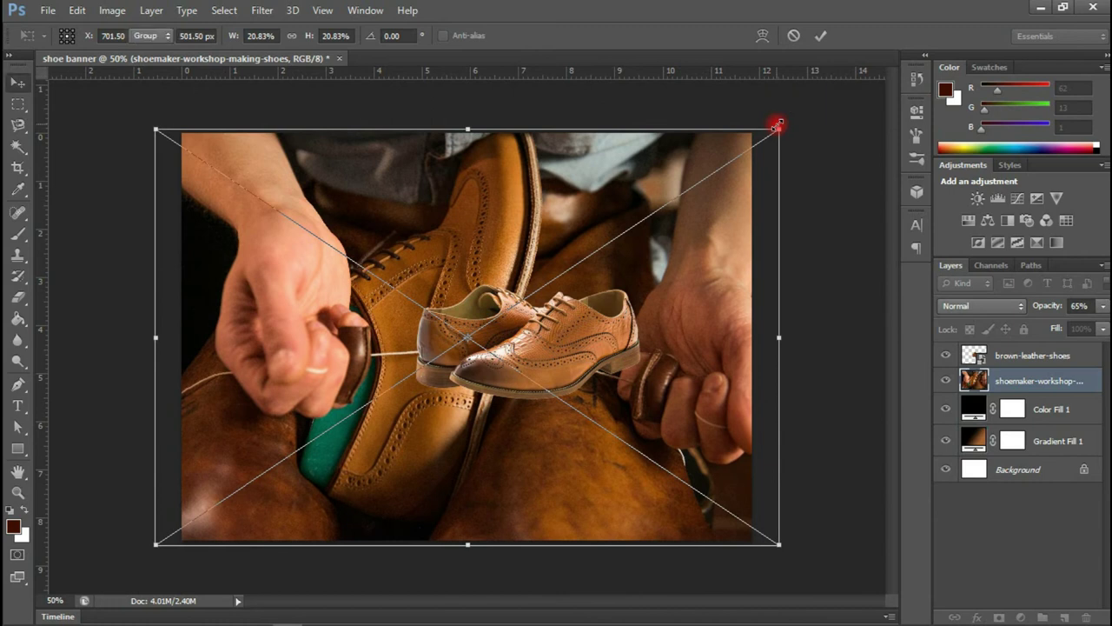
double_click(636, 312)
Set the shoemaker workshop layer's blend mode to Multiply and its opacity to 71%
click(1007, 391)
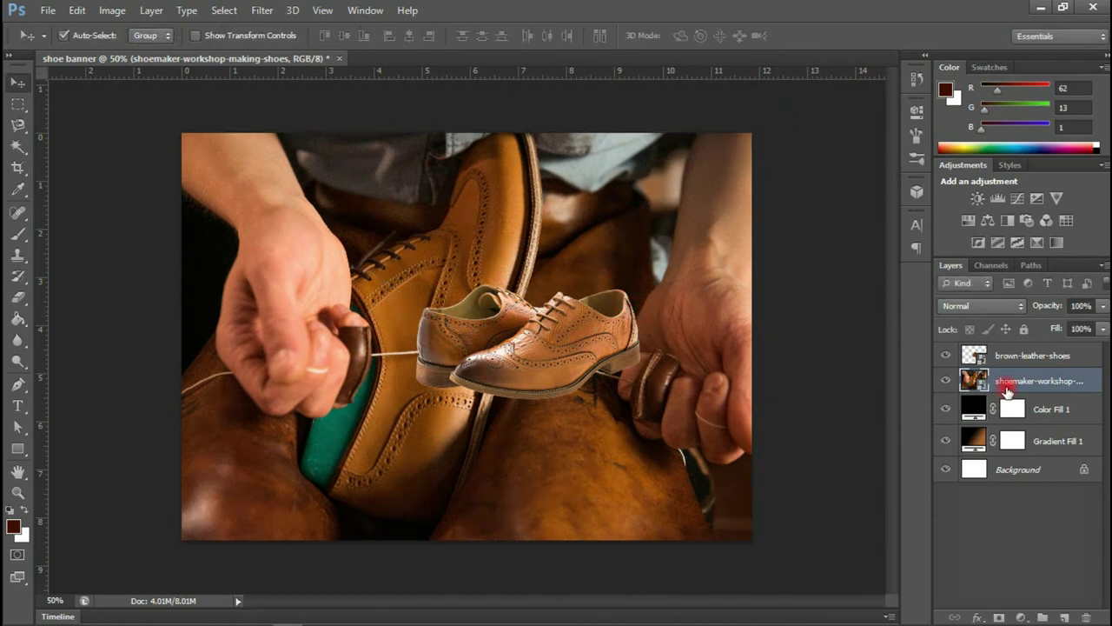
click(982, 306)
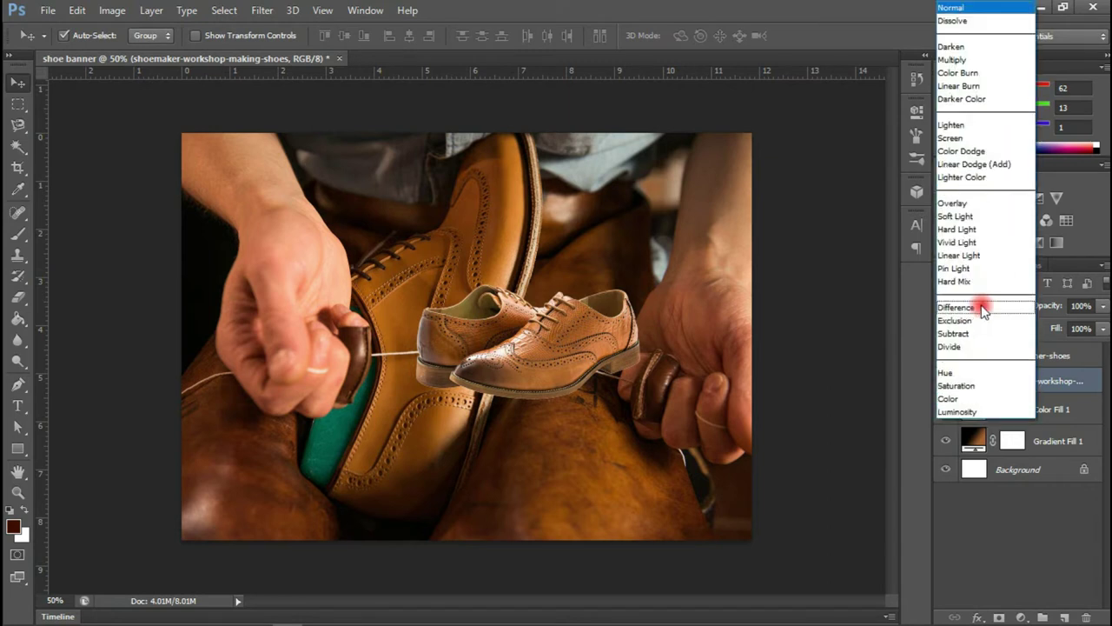
click(966, 60)
key(7)
key(1)
Rasterize the shoemaker workshop layer
right_click(985, 376)
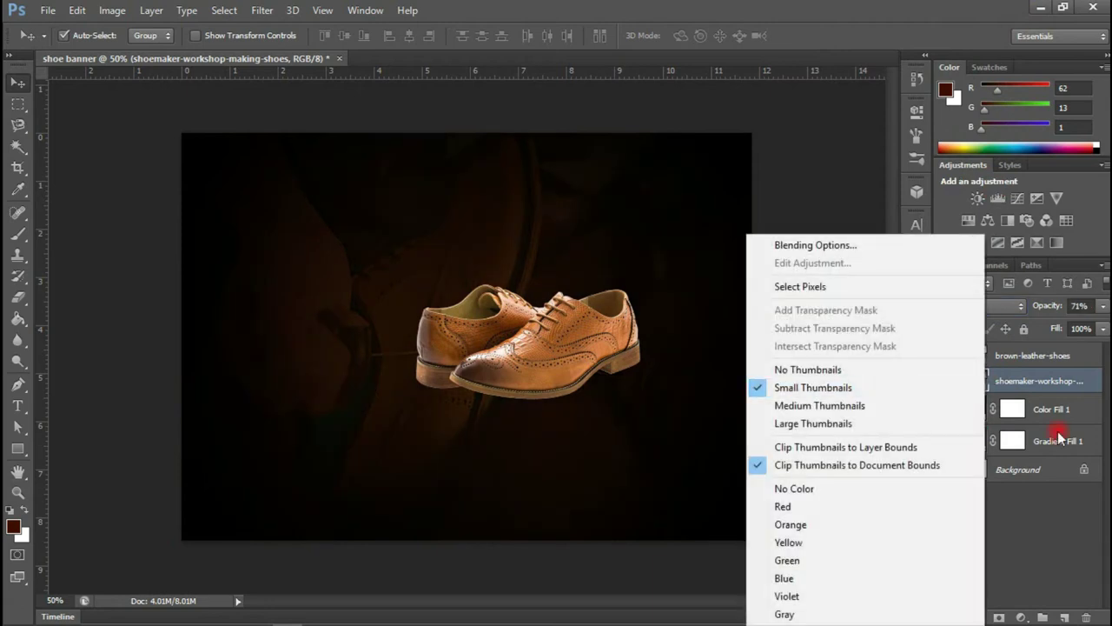
click(1023, 379)
right_click(1024, 380)
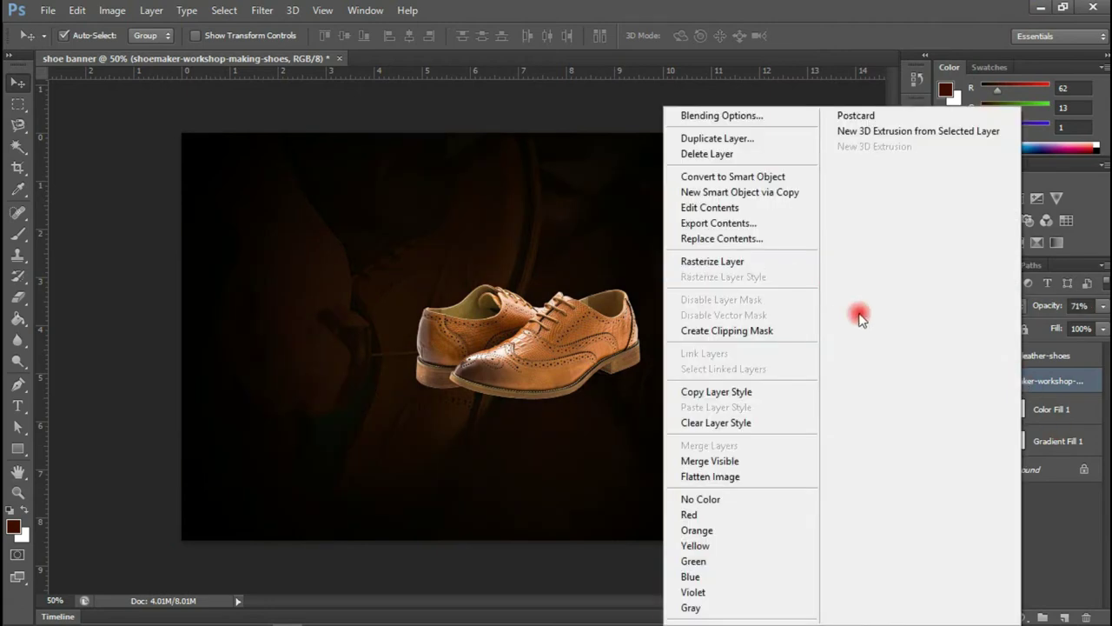
click(752, 262)
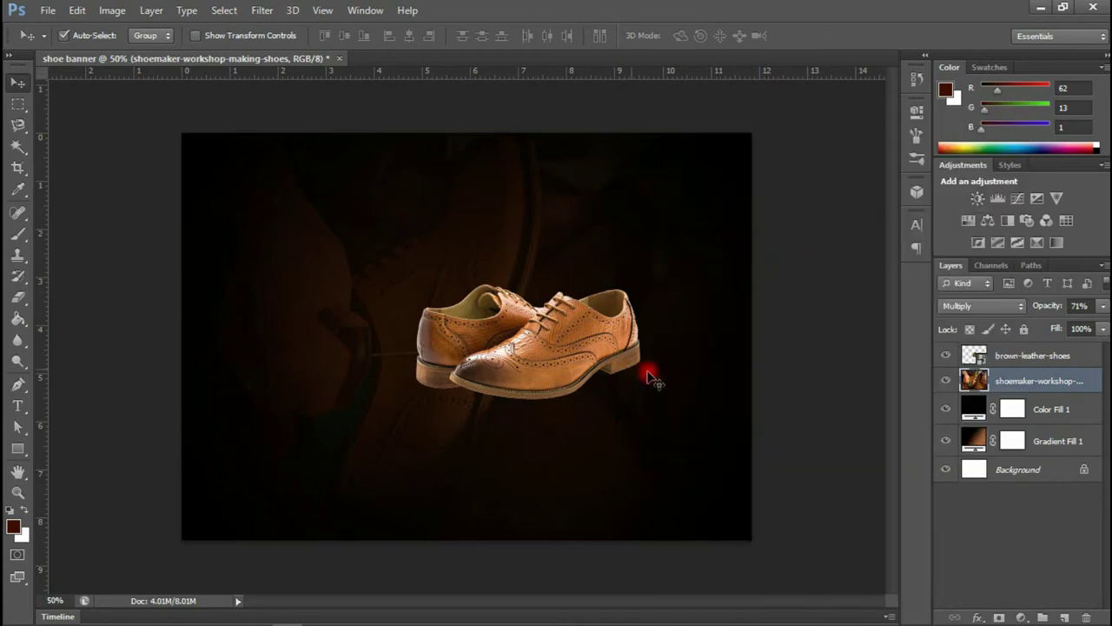
Fade out the lower part of the workshop image using a 500 px Eraser at 53% opacity and 48% flow
key(e)
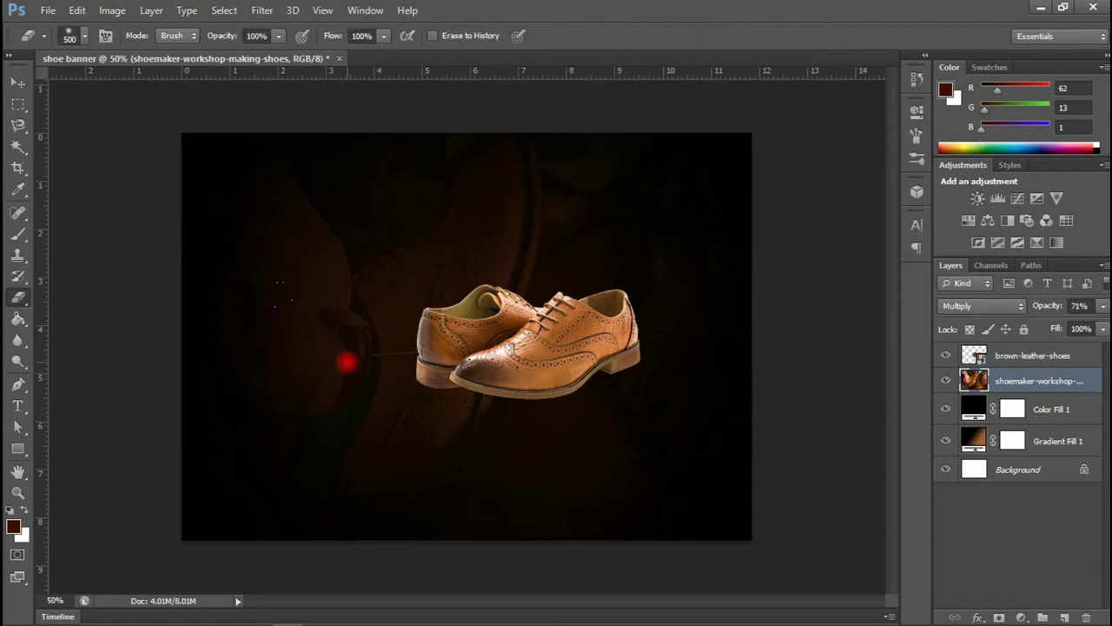
click(21, 299)
click(80, 302)
click(280, 35)
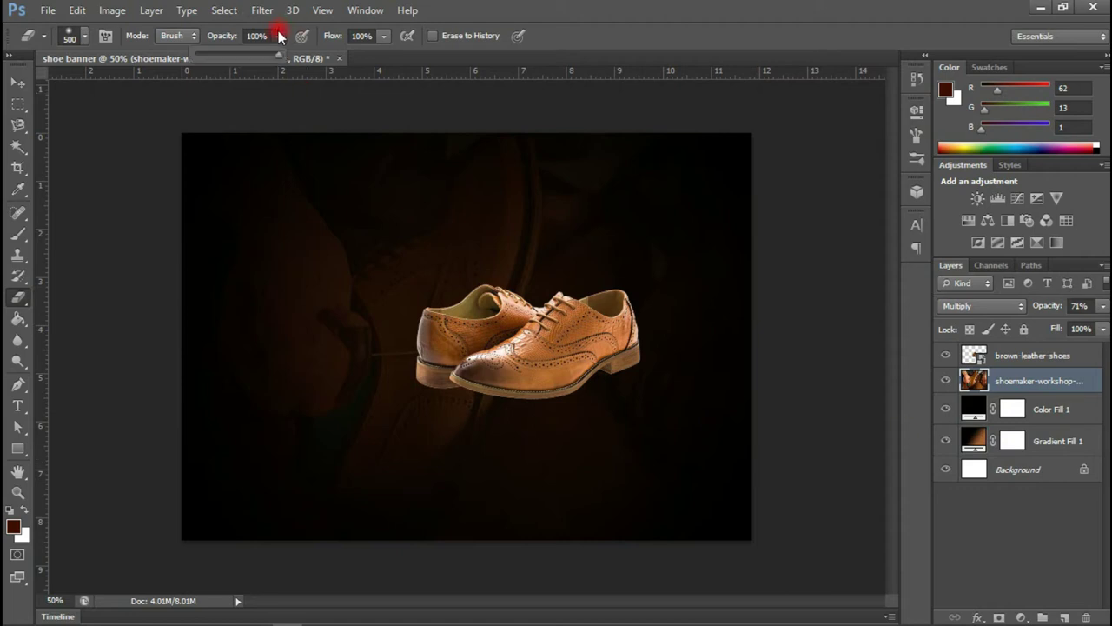
click(383, 36)
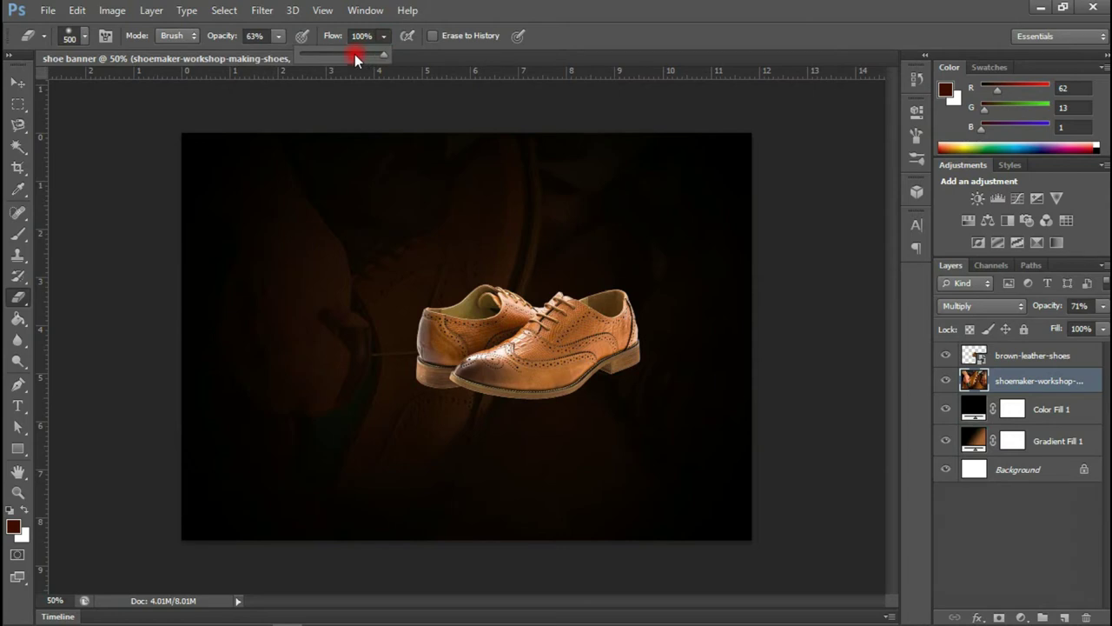
drag(384, 55, 355, 57)
click(280, 35)
drag(272, 53, 270, 55)
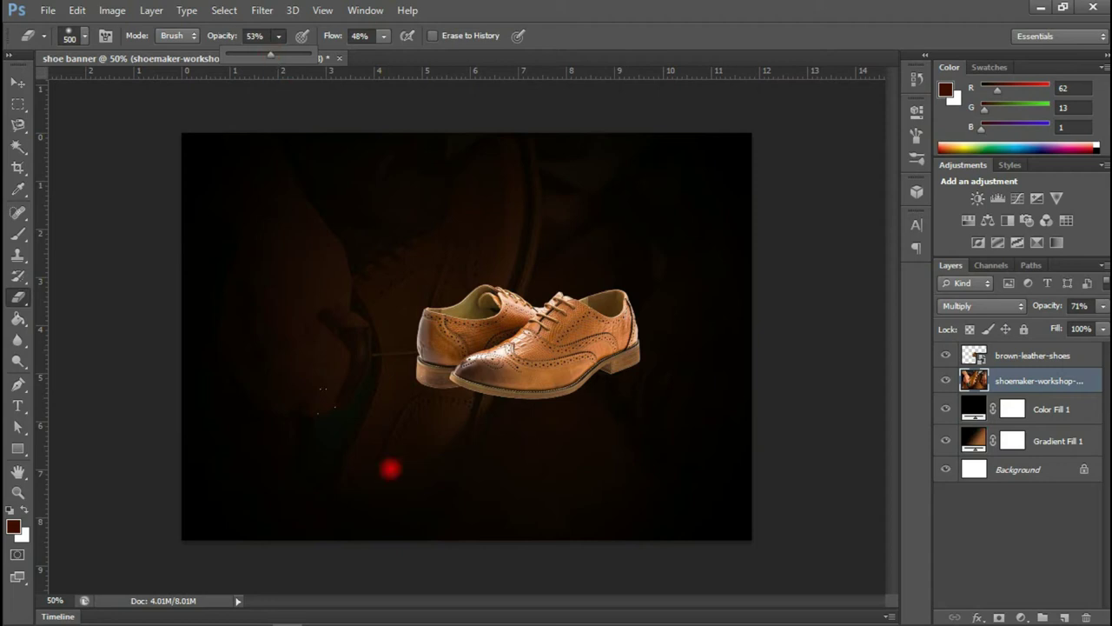
click(452, 493)
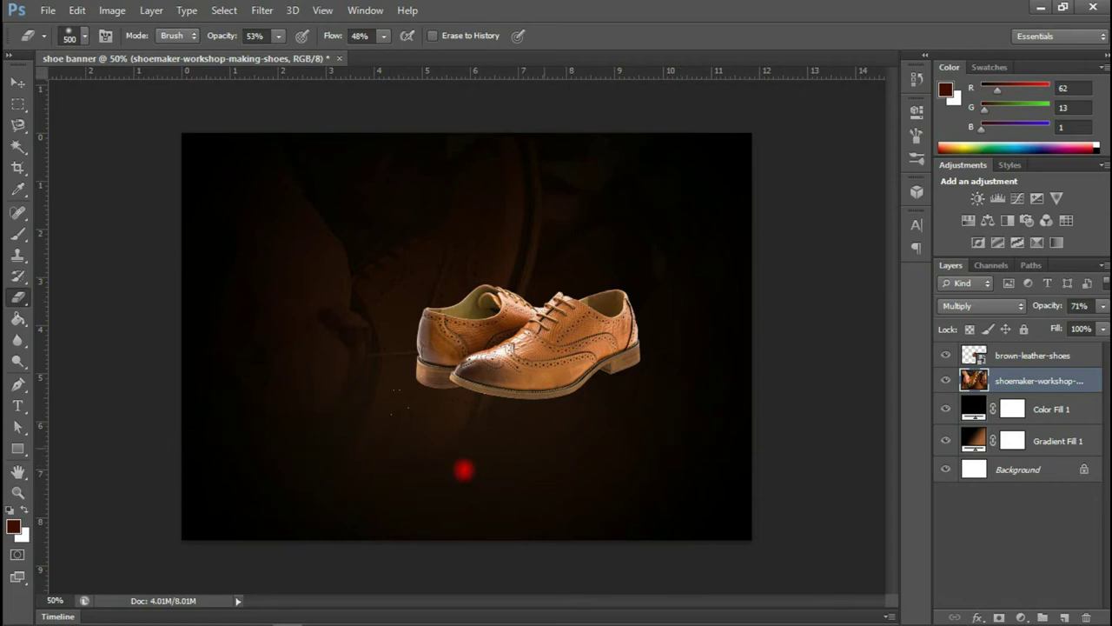
drag(553, 470, 649, 446)
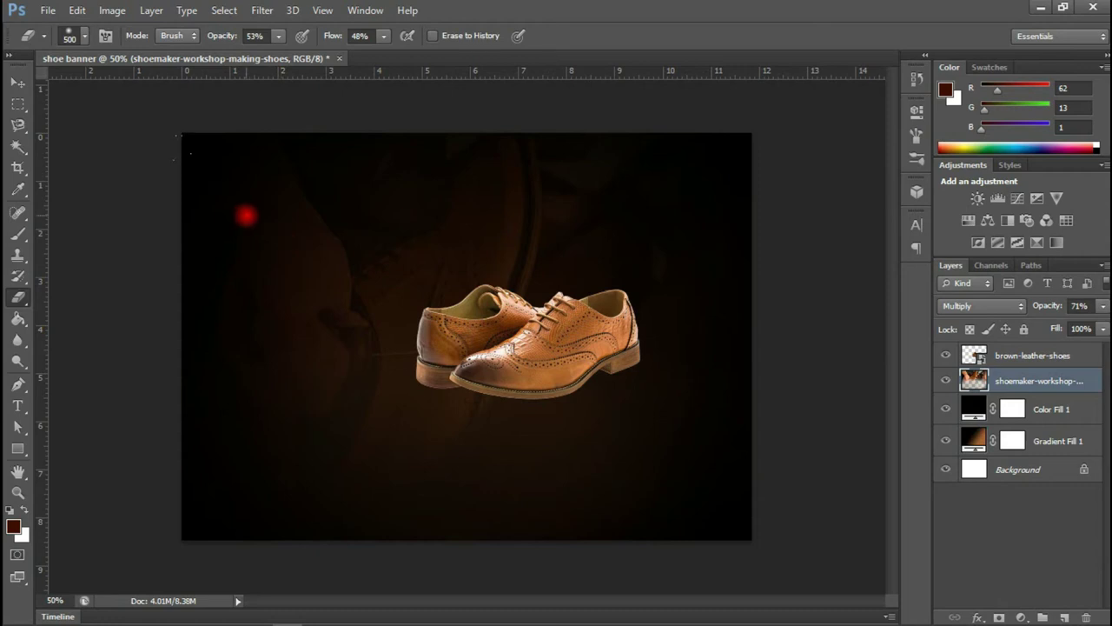
Move the brown leather shoes slightly left, toward the middle of the canvas
click(17, 83)
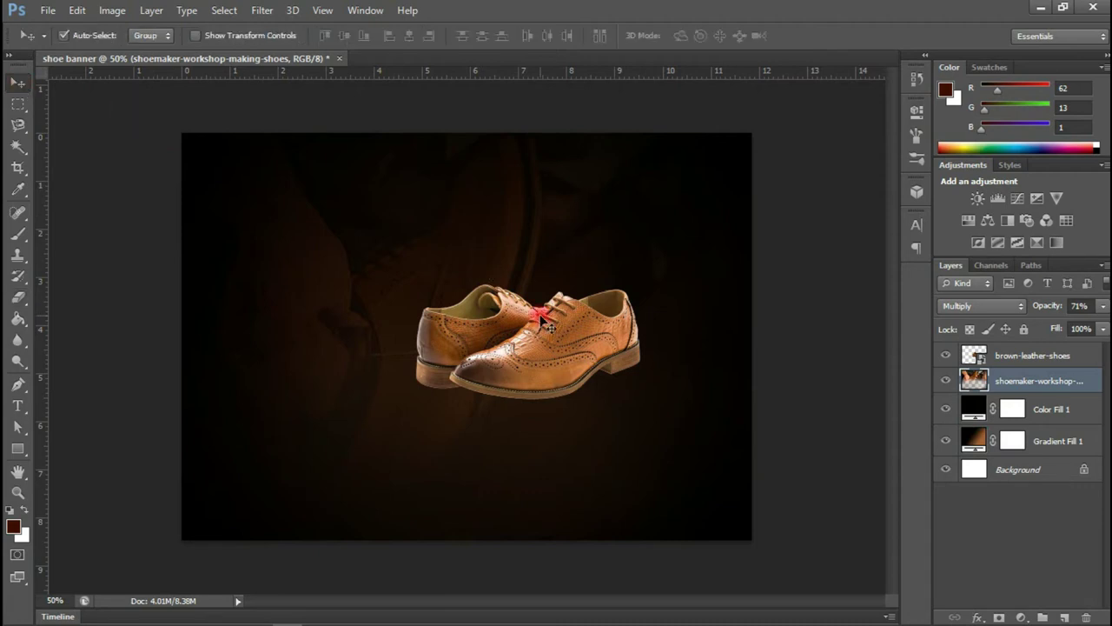
mouse_move(565, 326)
mouse_down()
mouse_move(567, 343)
mouse_move(534, 320)
mouse_move(482, 331)
mouse_move(561, 339)
mouse_up()
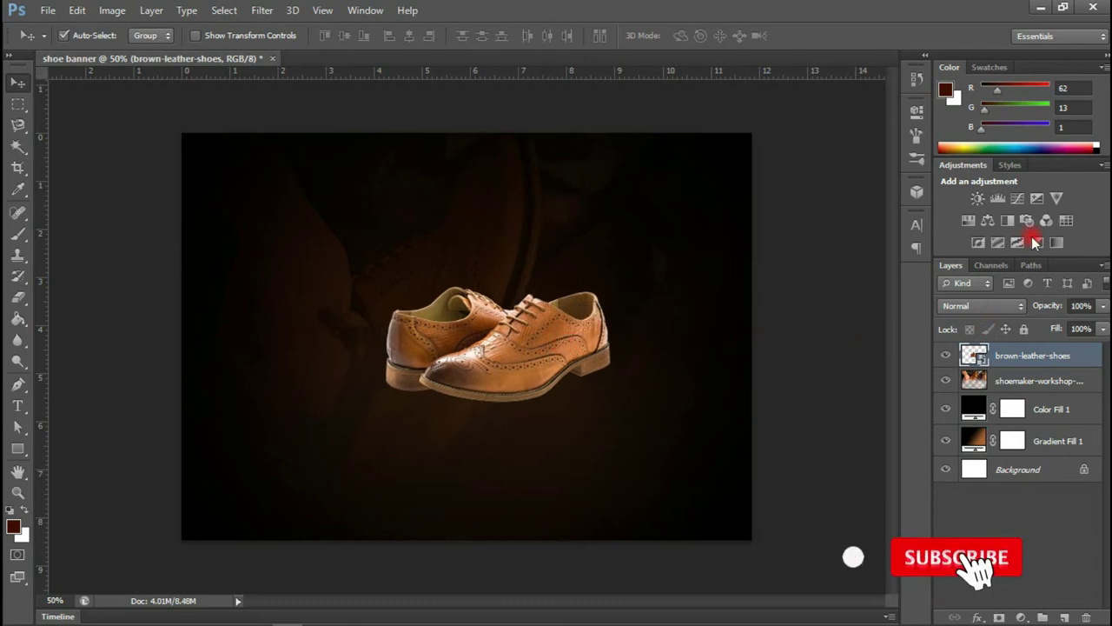
Add a Curves adjustment clipped to the brown-leather-shoes layer and pull the RGB curve's midpoint down to darken the shoes
click(1017, 199)
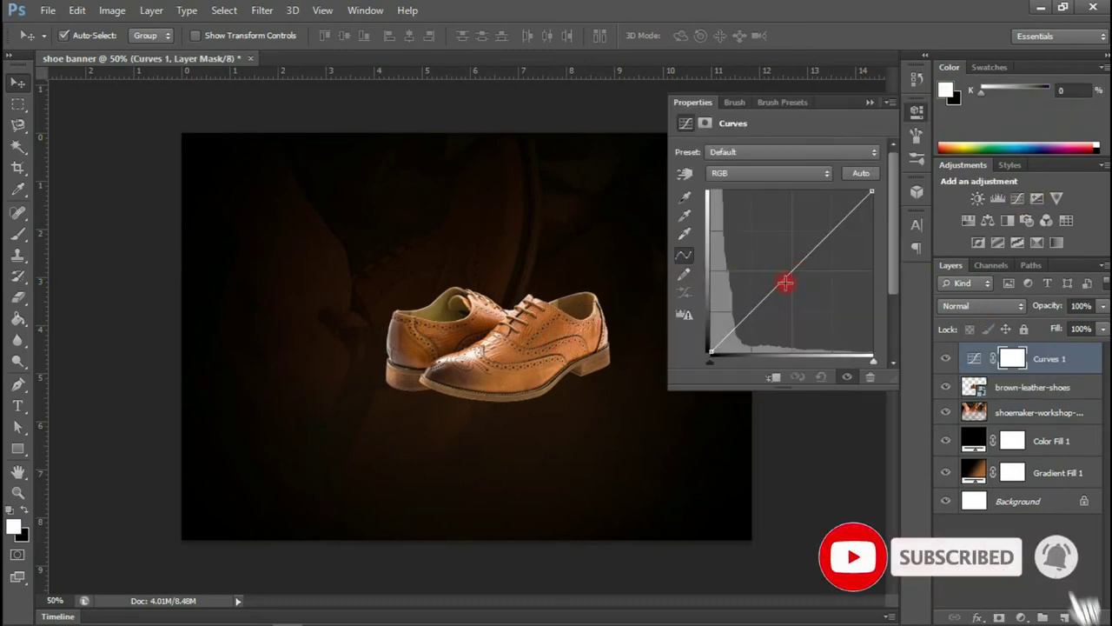
drag(776, 279, 794, 300)
click(771, 376)
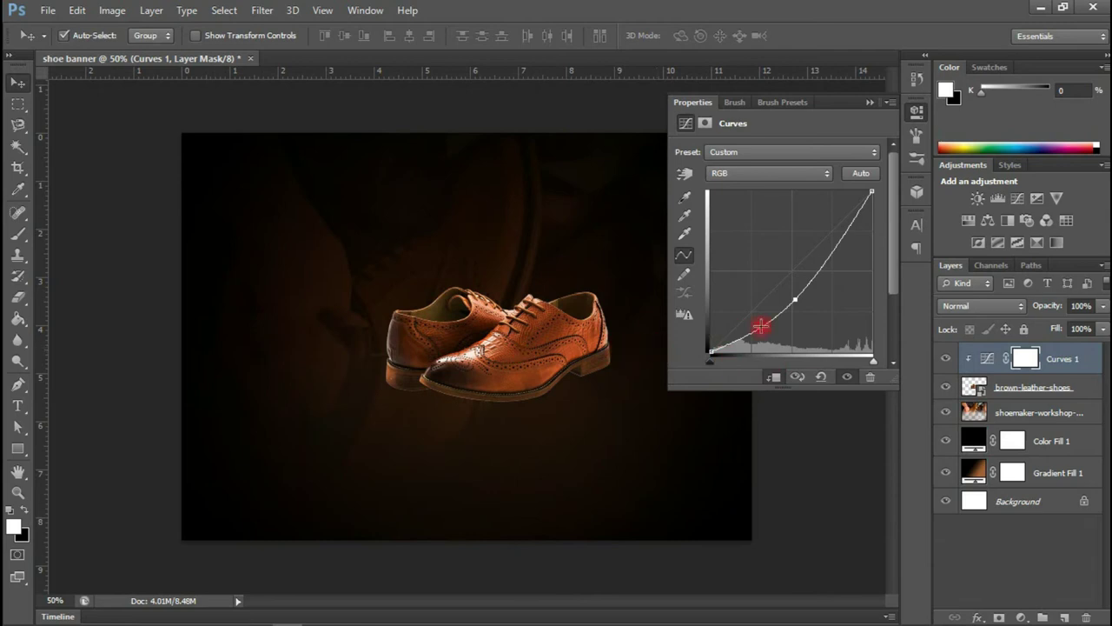
drag(797, 300, 798, 304)
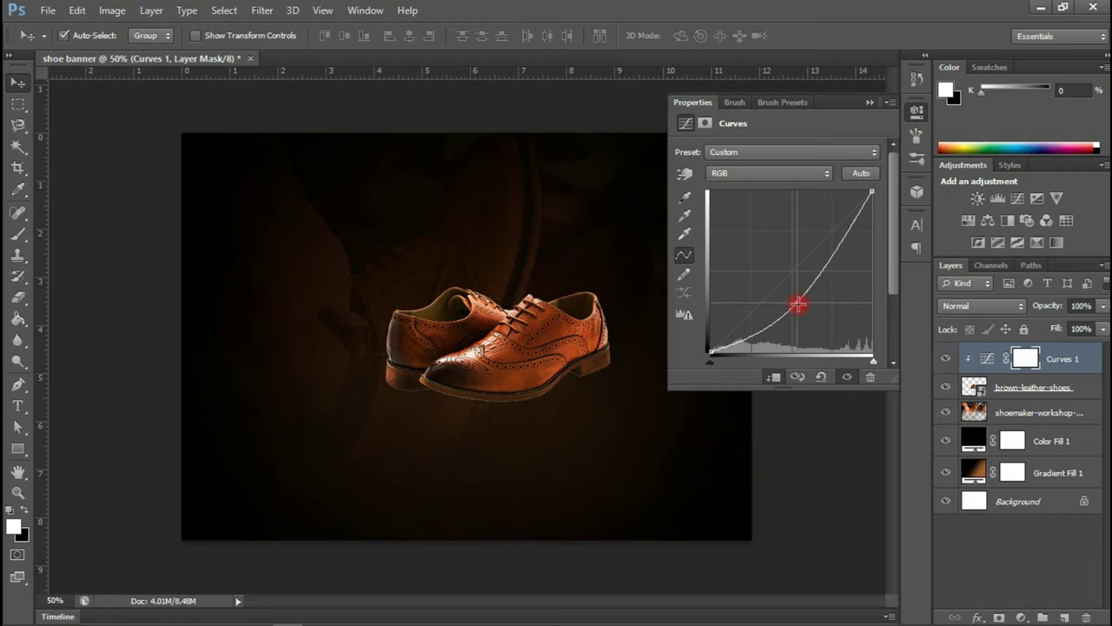
drag(798, 304, 799, 308)
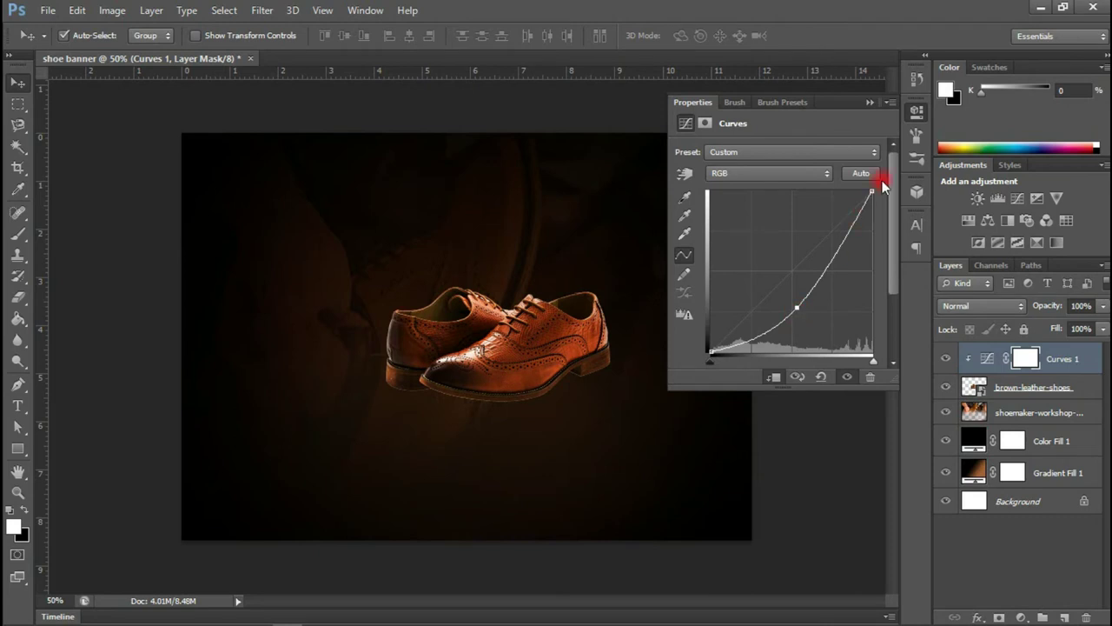
Add a Brightness/Contrast adjustment with slightly raised brightness, and merge it with the Curves 1 and brown-leather-shoes layers
click(978, 198)
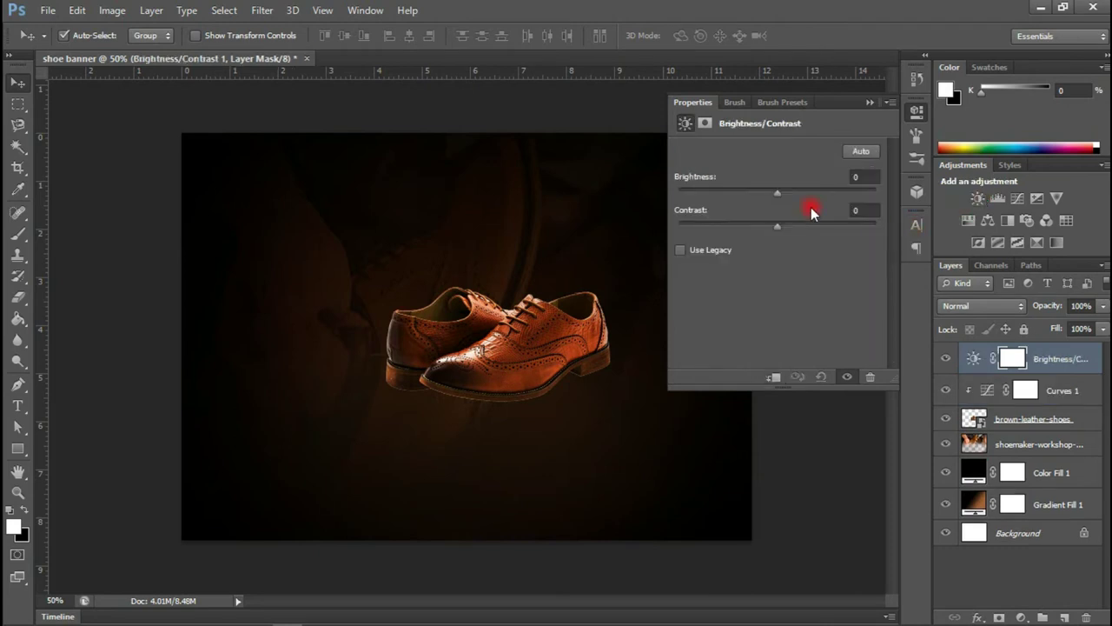
mouse_move(778, 194)
mouse_down()
mouse_move(768, 195)
mouse_move(785, 195)
mouse_up()
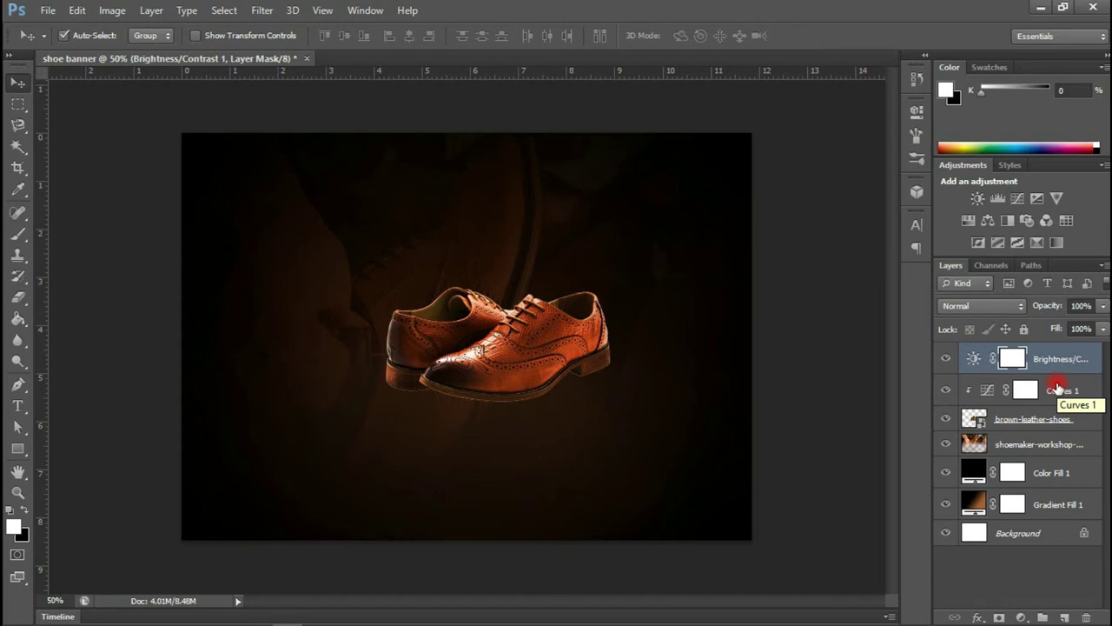
click(1057, 387)
click(1048, 358)
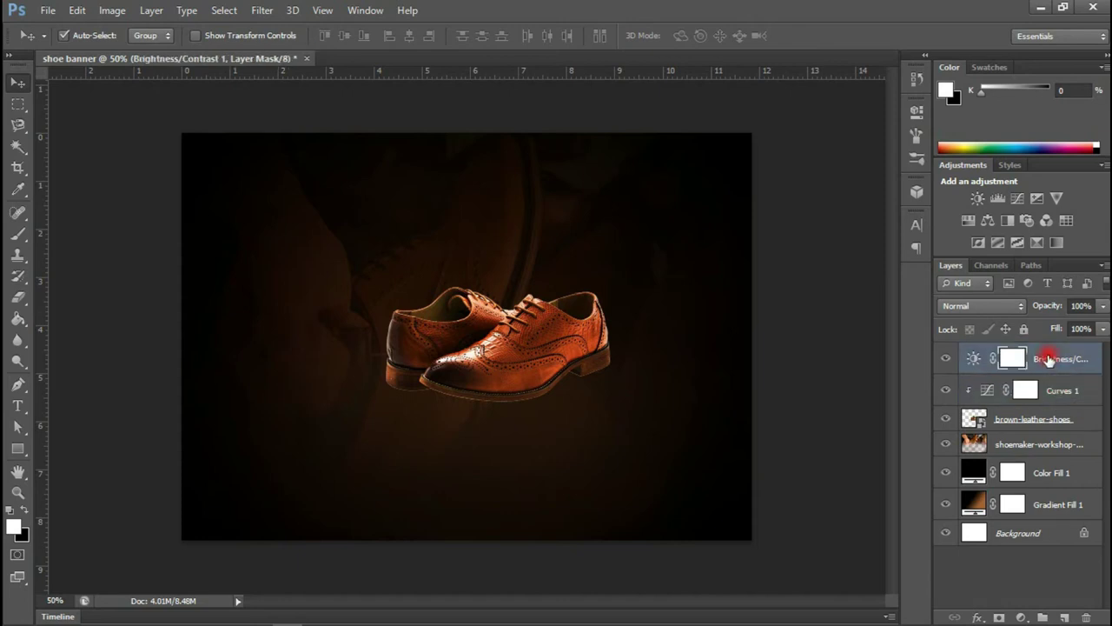
shift+click(1073, 423)
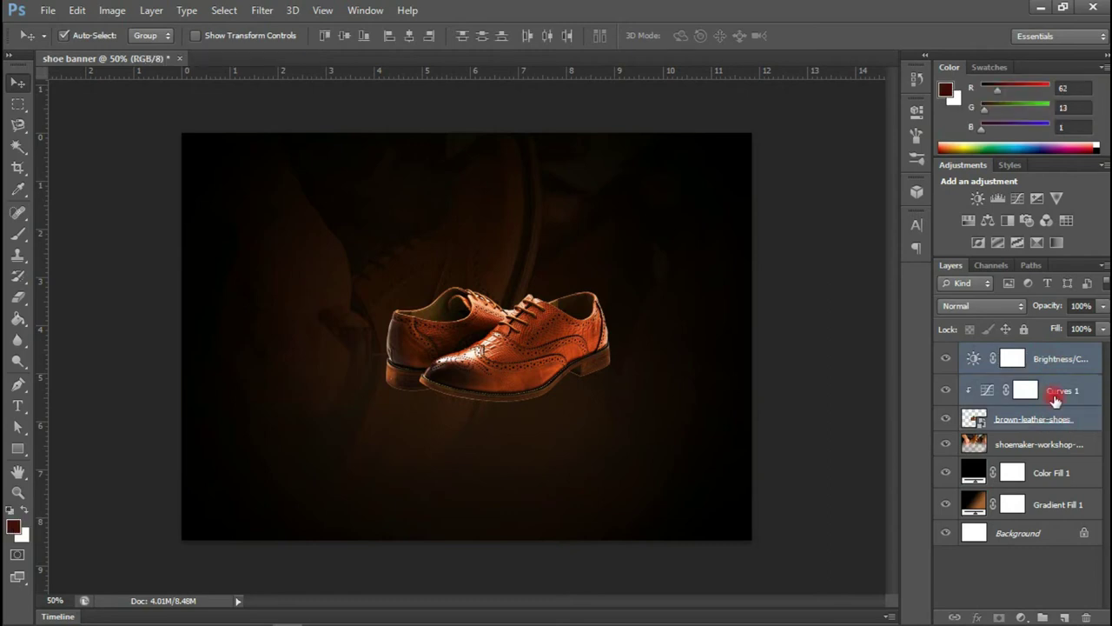
key(ctrl+e)
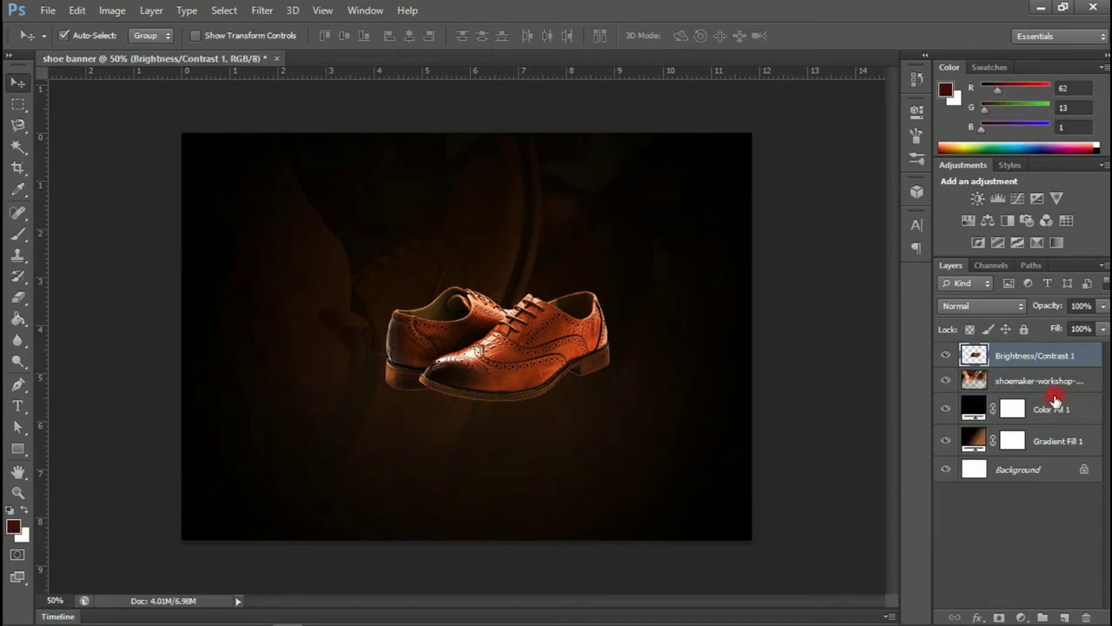
Give the merged shoes layer a drop shadow with 12 px distance, 13% spread and 9 px size
click(978, 615)
click(950, 438)
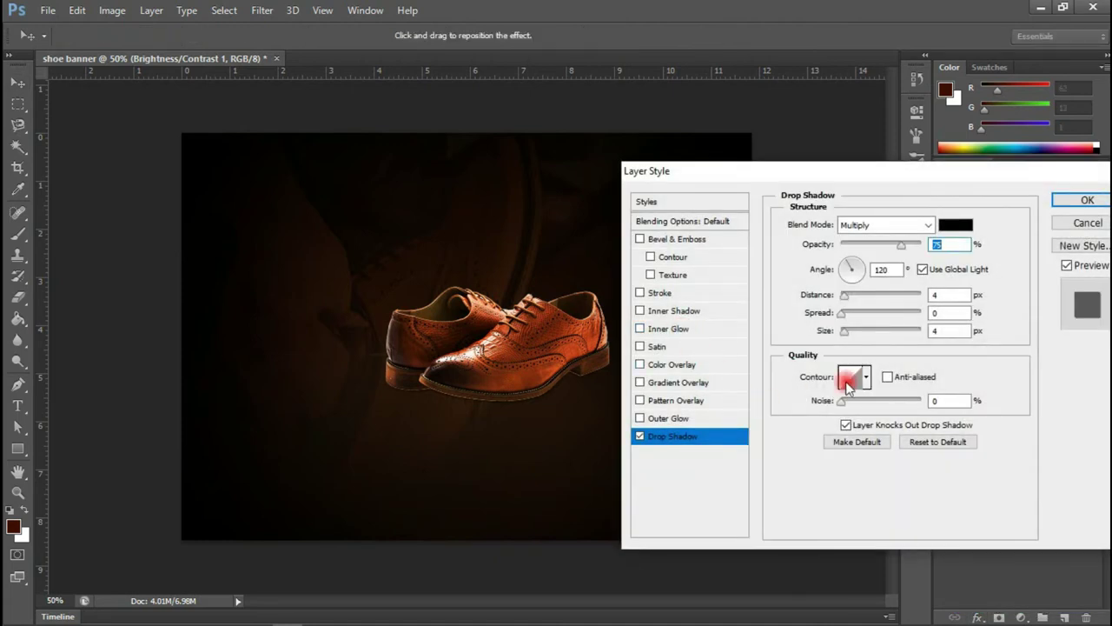
click(849, 331)
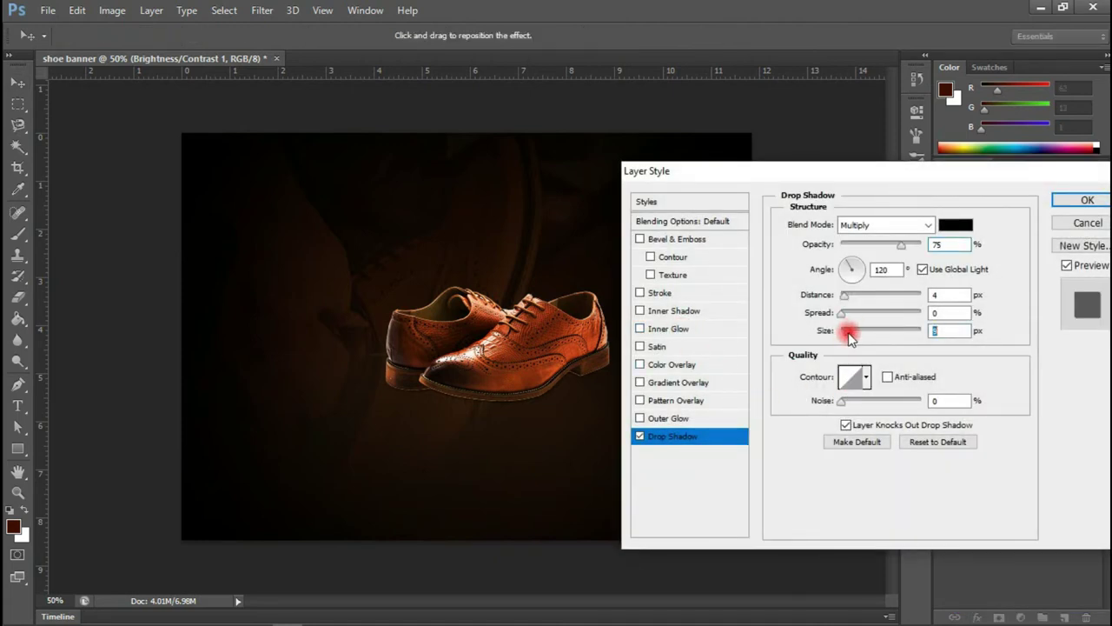
mouse_move(846, 314)
mouse_down()
mouse_move(845, 294)
mouse_move(852, 300)
mouse_up()
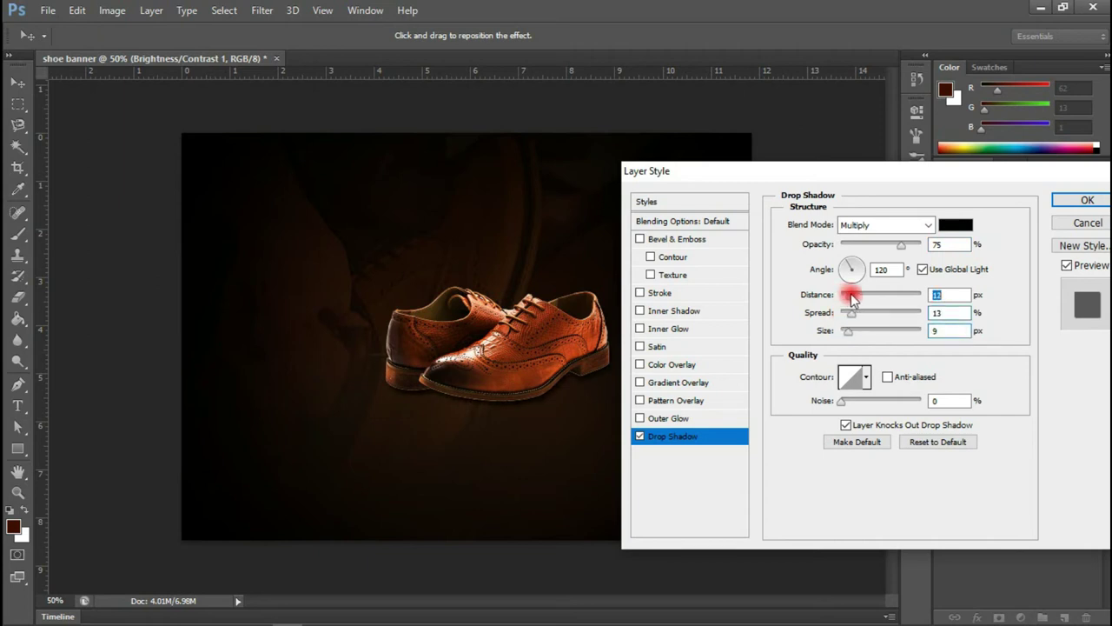
click(1084, 202)
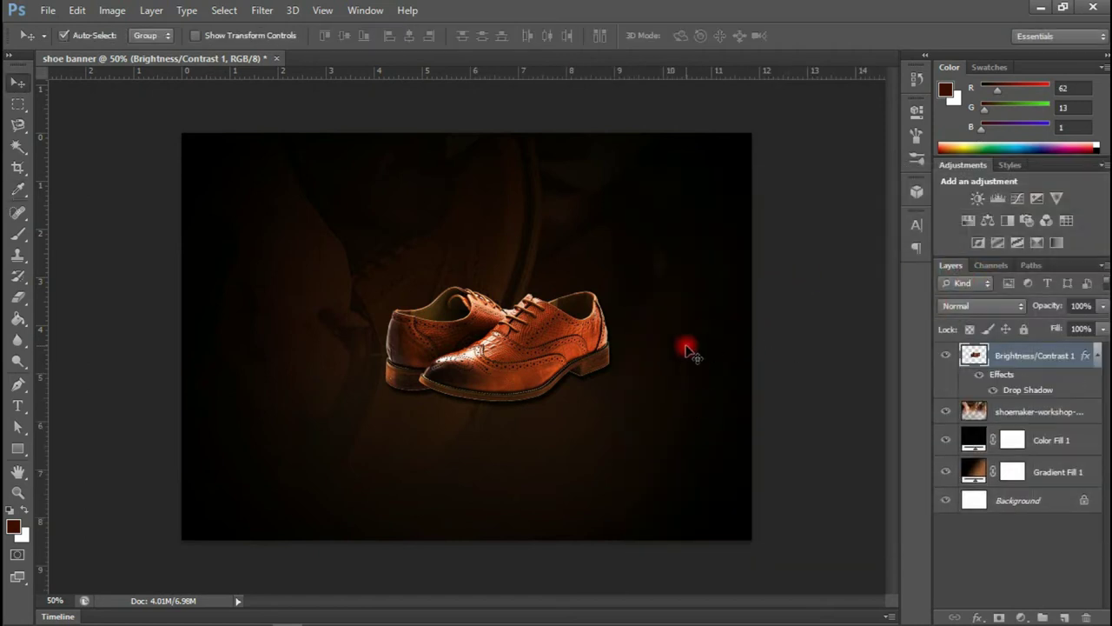
Move the shoes to the lower-right part of the banner and enlarge them until they reach the canvas's right edge
drag(543, 377, 634, 424)
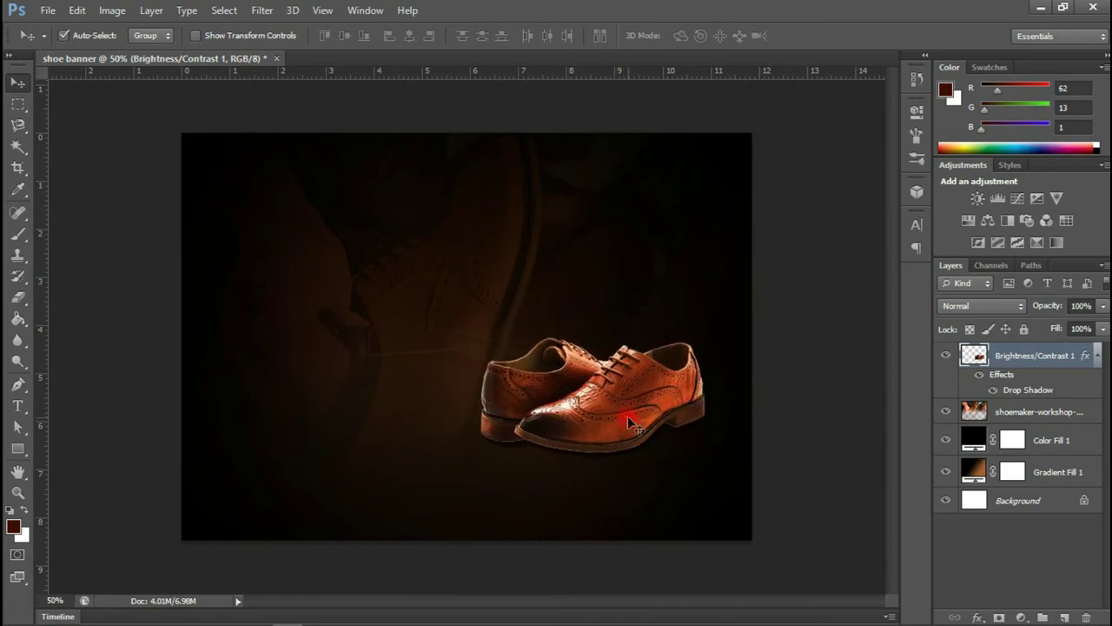
key(ctrl+plus)
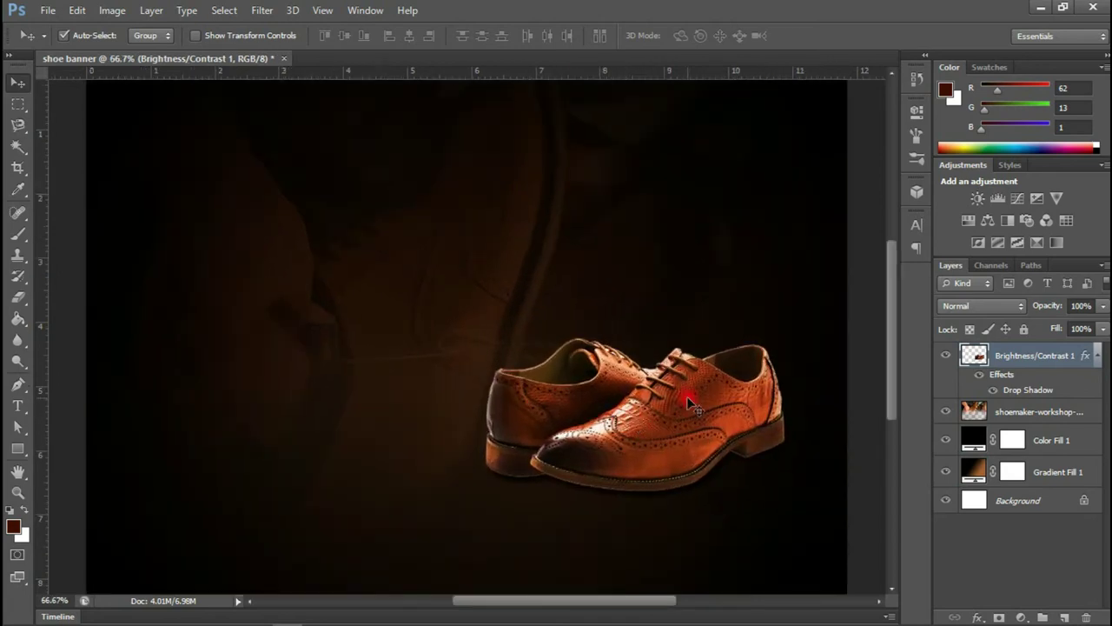
drag(714, 410, 697, 424)
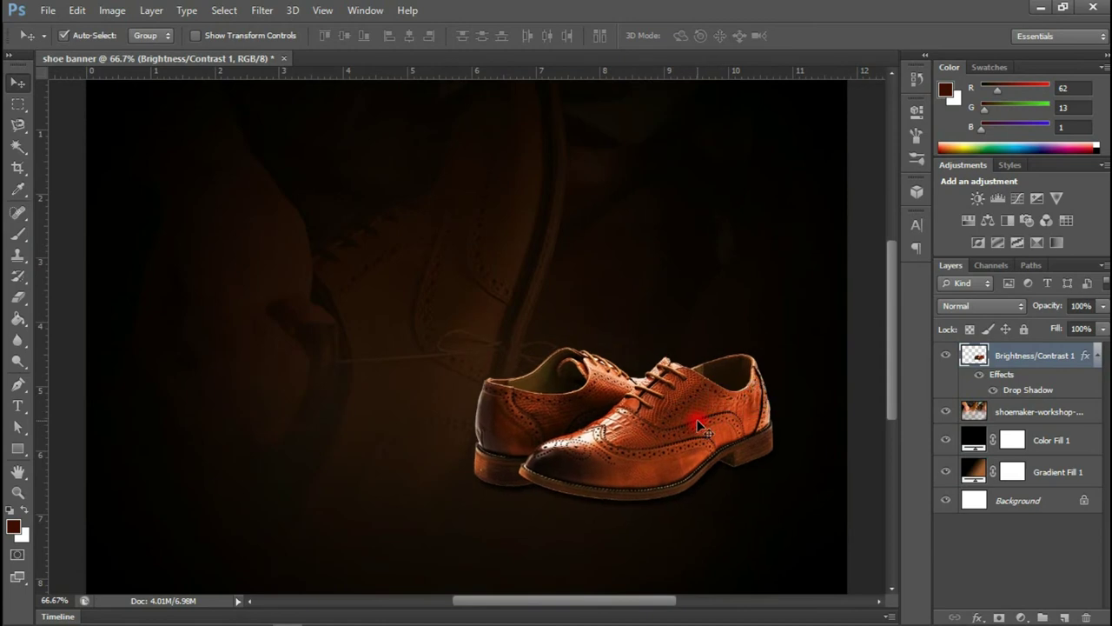
key(ctrl+t)
drag(772, 348, 839, 309)
key(Return)
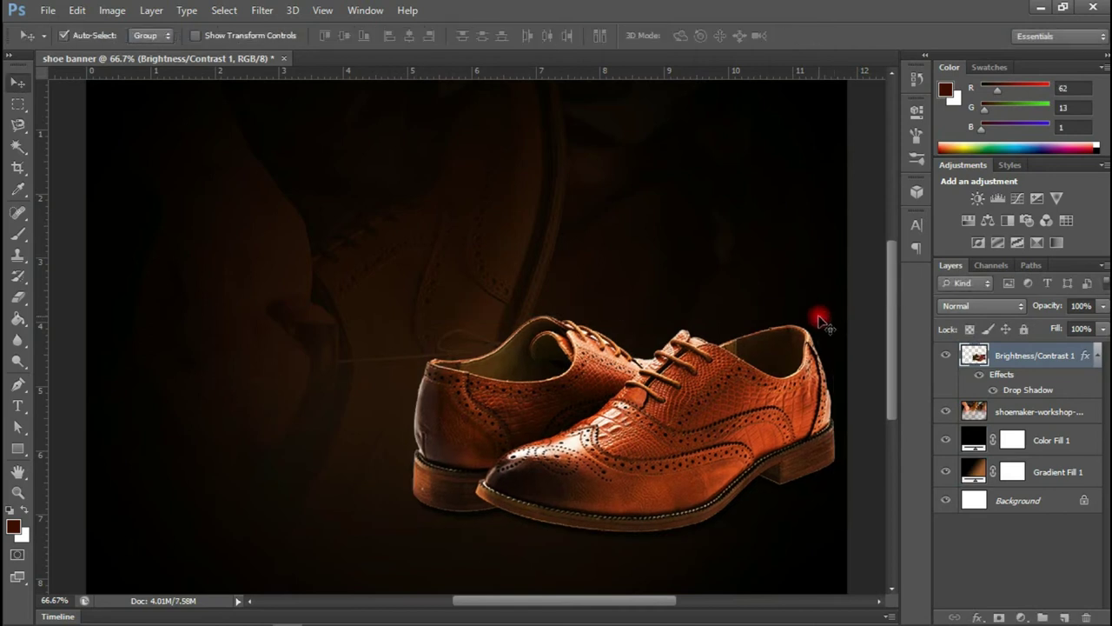
key(ctrl+minus)
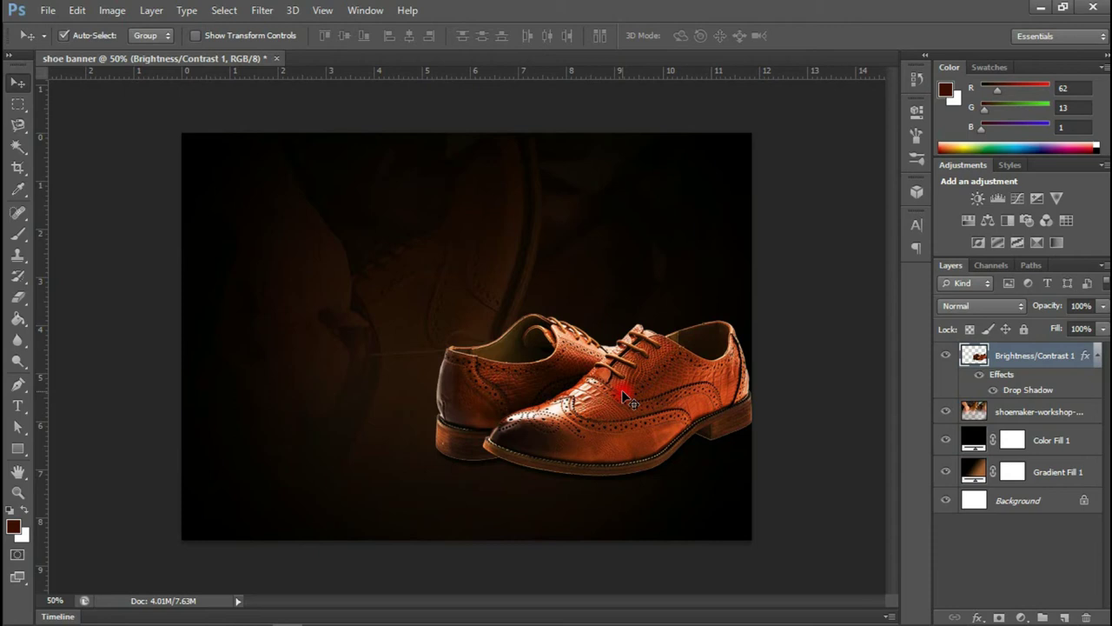
Add the text "NEW X05" in the LEMON MILK font on the empty area beside the shoes
key(t)
click(258, 318)
click(148, 35)
text(lemon milk)
key(Return)
text(new x05)
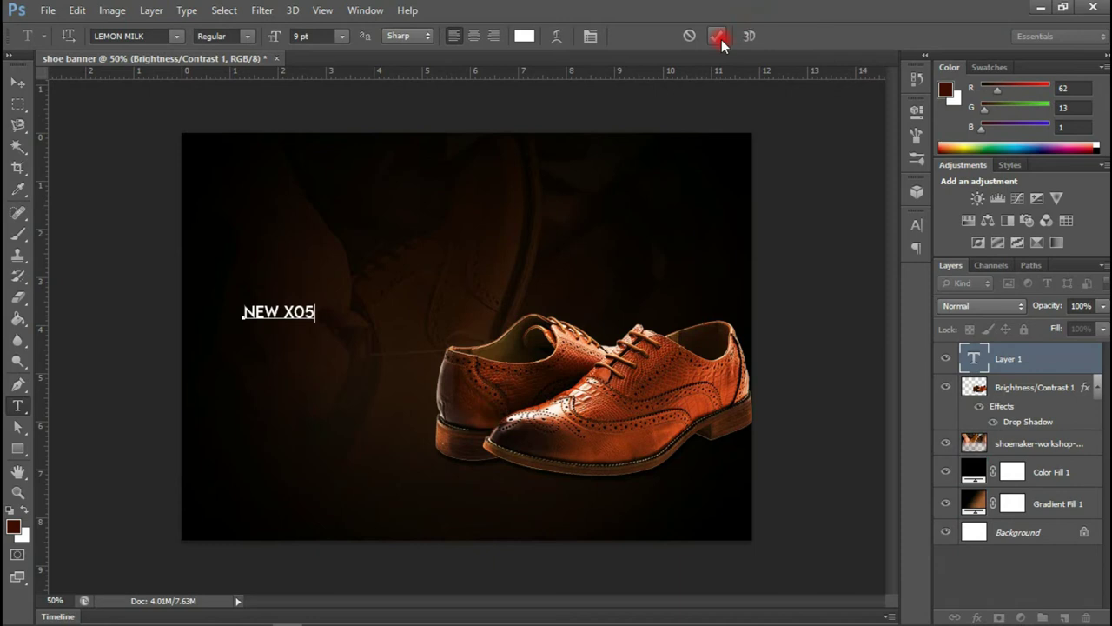
click(716, 35)
Add "LEATHER" and "SHOE" as two separate text layers stacked below the "NEW X05" line
click(246, 341)
text(leather)
click(244, 372)
text(shoe)
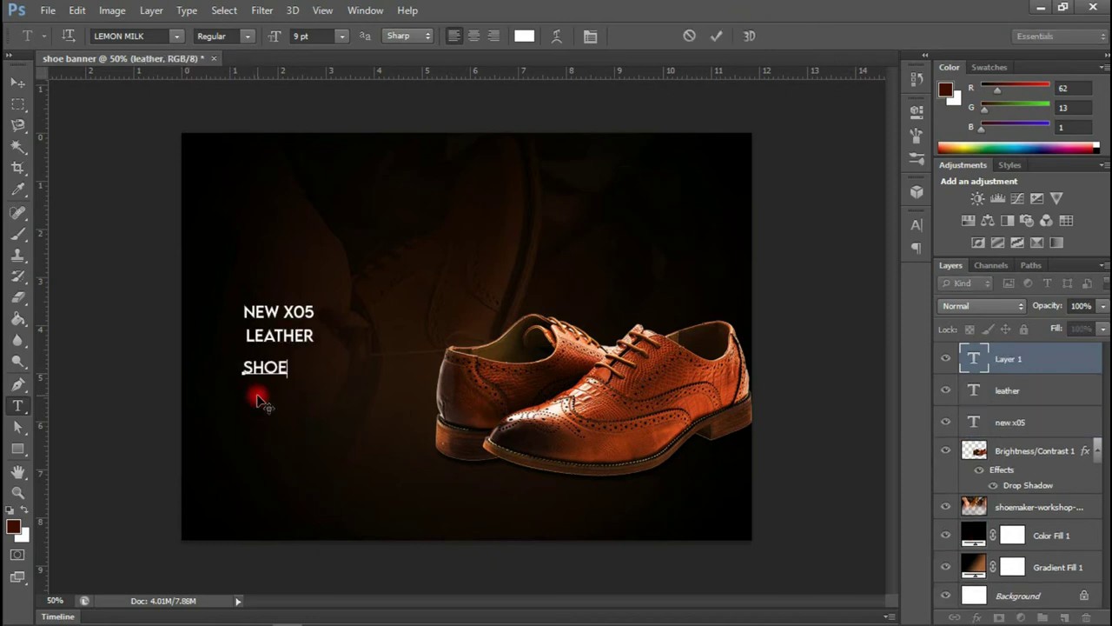
key(ctrl+Return)
key(v)
Draw a dark red-brown rectangle above the headline, move "NEW X05" up beside it and place the rectangle's layer beneath the text layers
key(u)
drag(205, 213, 318, 247)
key(v)
drag(295, 313, 282, 256)
drag(1018, 398, 1026, 470)
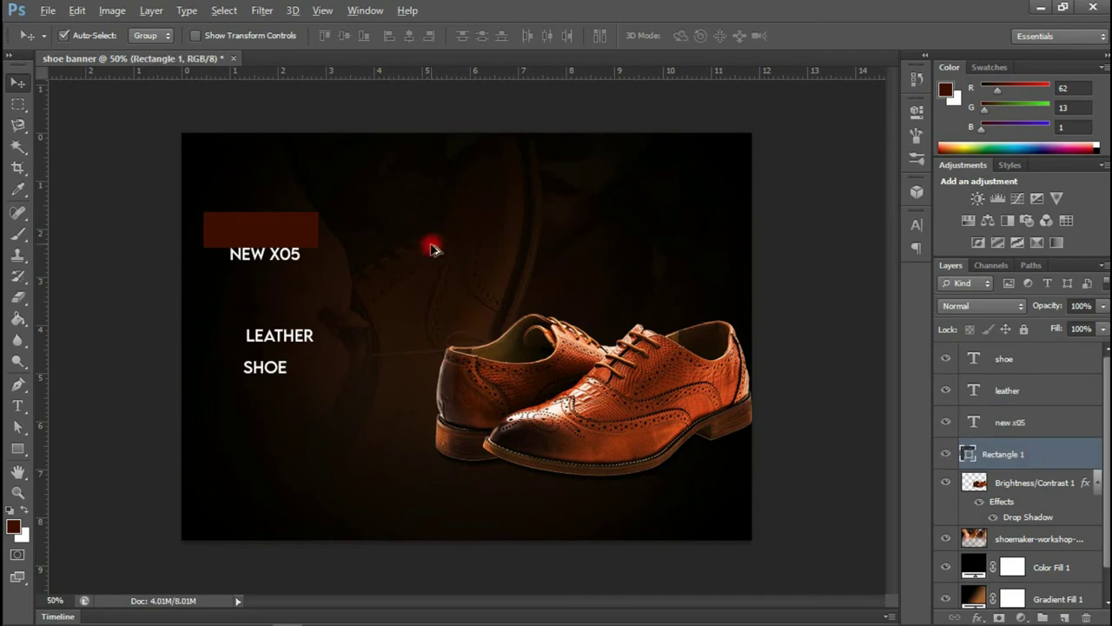
Duplicate the rectangle just below the original, and enlarge "NEW X05" to fit centered on the first rectangle
drag(260, 230, 261, 296)
click(290, 249)
key(ctrl+t)
drag(301, 245, 320, 211)
key(Return)
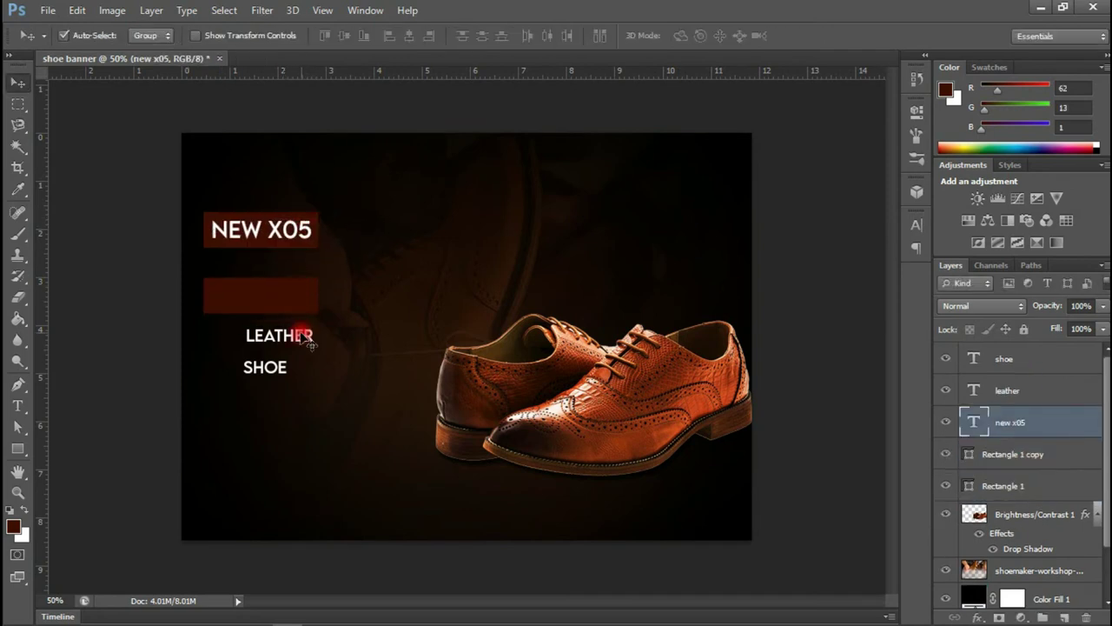
Enlarge "LEATHER" and place it on the duplicate rectangle, widened and moved up close beneath the "NEW X05" box
click(300, 334)
key(ctrl+t)
drag(316, 326, 397, 277)
key(Return)
click(959, 456)
drag(338, 303, 362, 276)
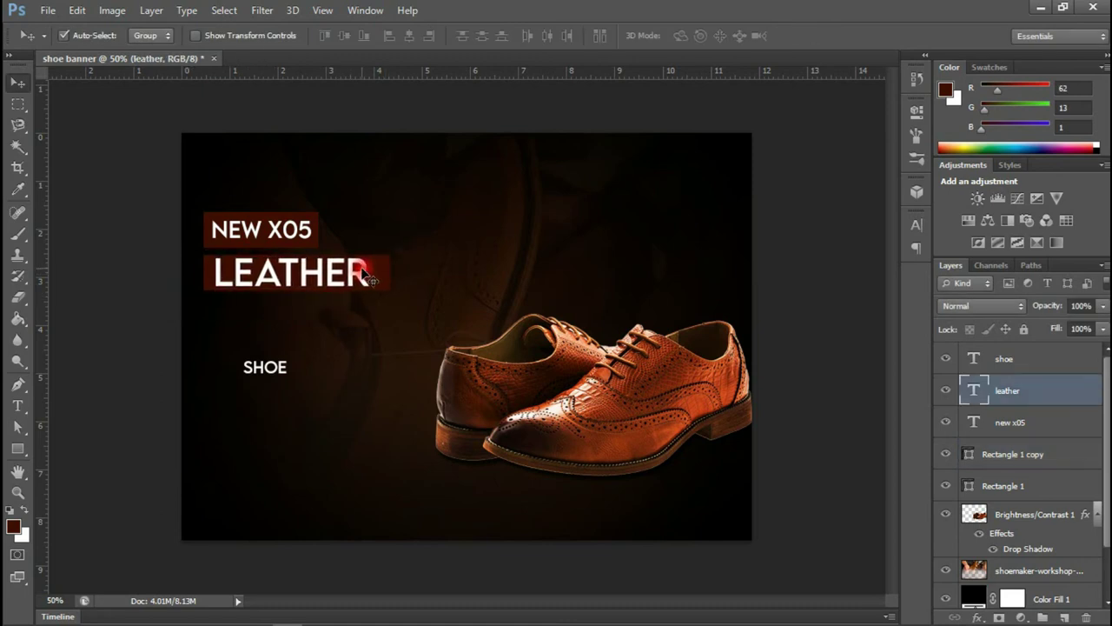
Set the "LEATHER" text's tracking to 60, and enlarge "SHOE" to the box's width directly beneath it
click(917, 224)
drag(287, 374, 391, 353)
key(ctrl+t)
key(Return)
key(ctrl+t)
key(Return)
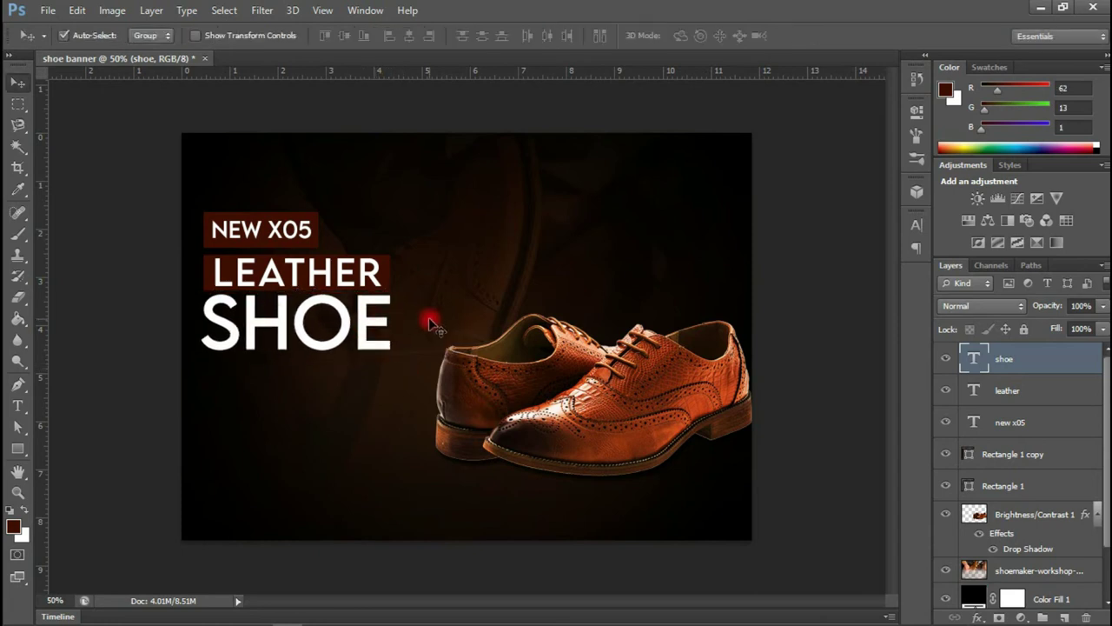
Recolor the rectangle behind "NEW X05" to orange #ff9000
click(313, 252)
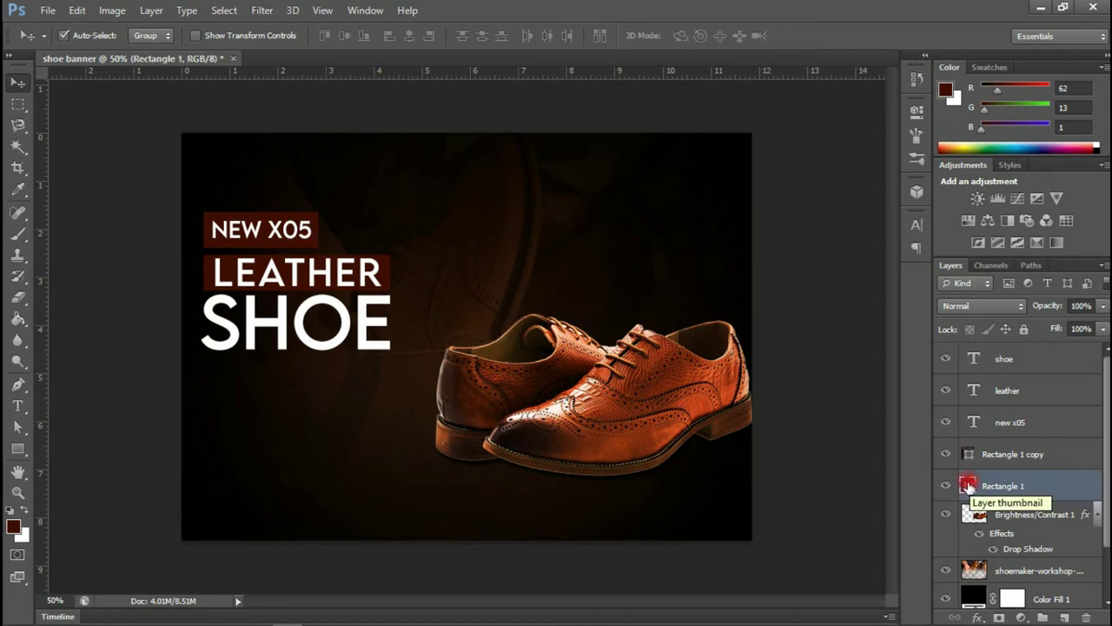
double_click(969, 485)
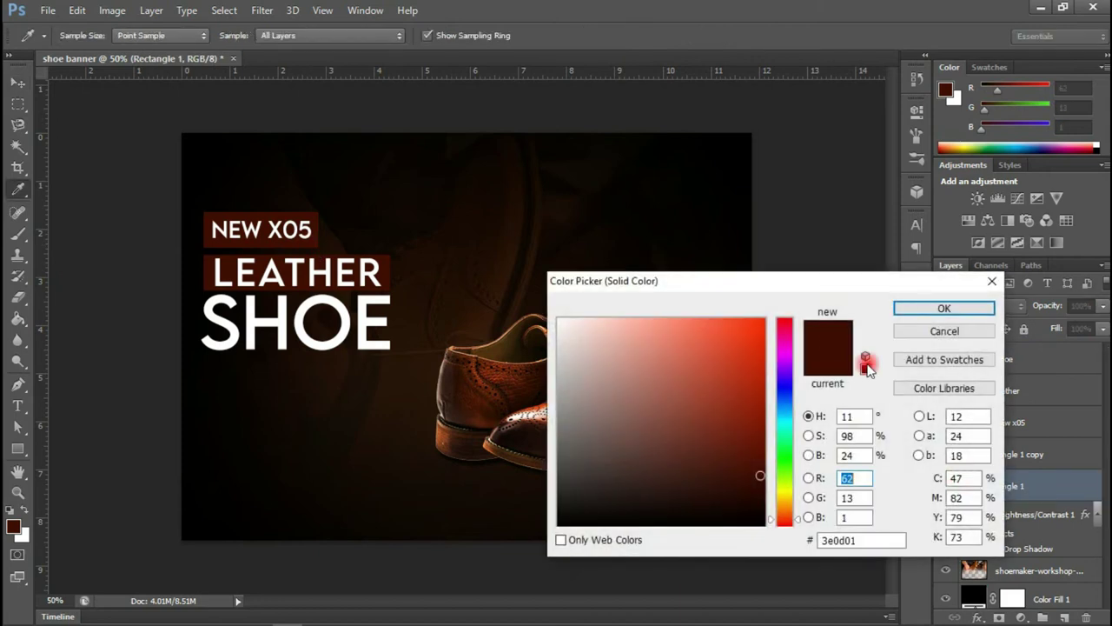
click(873, 543)
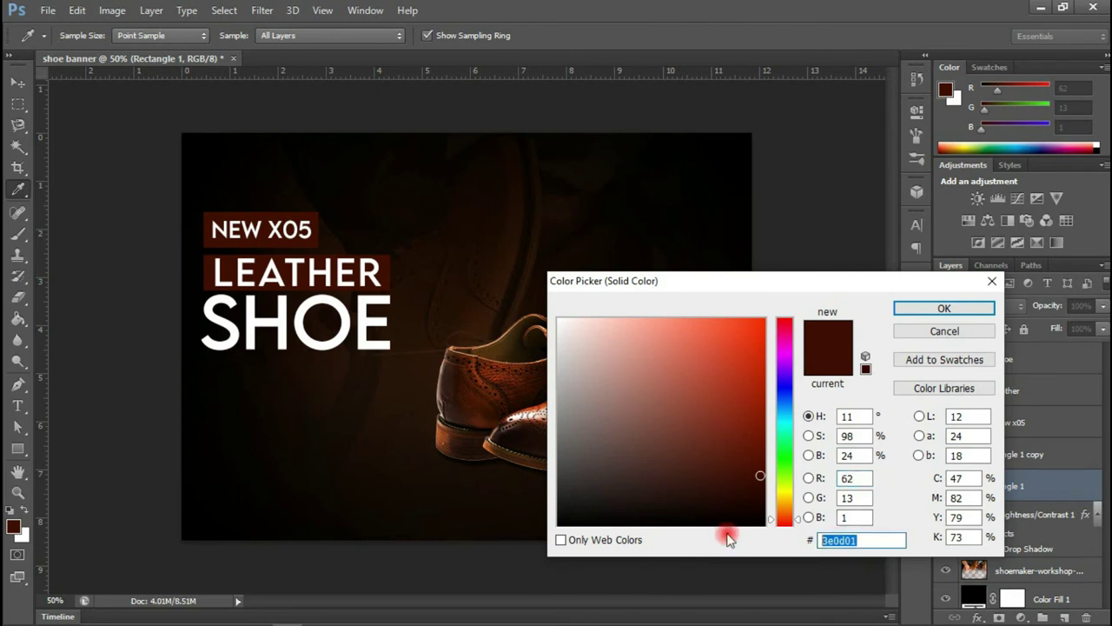
text(ff9)
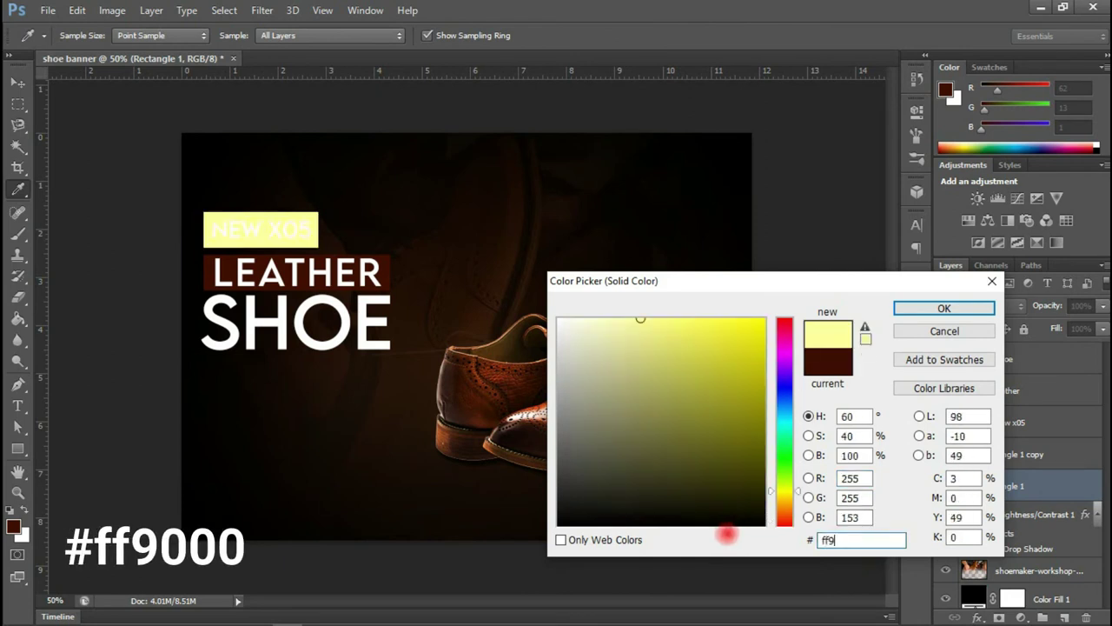
text(000)
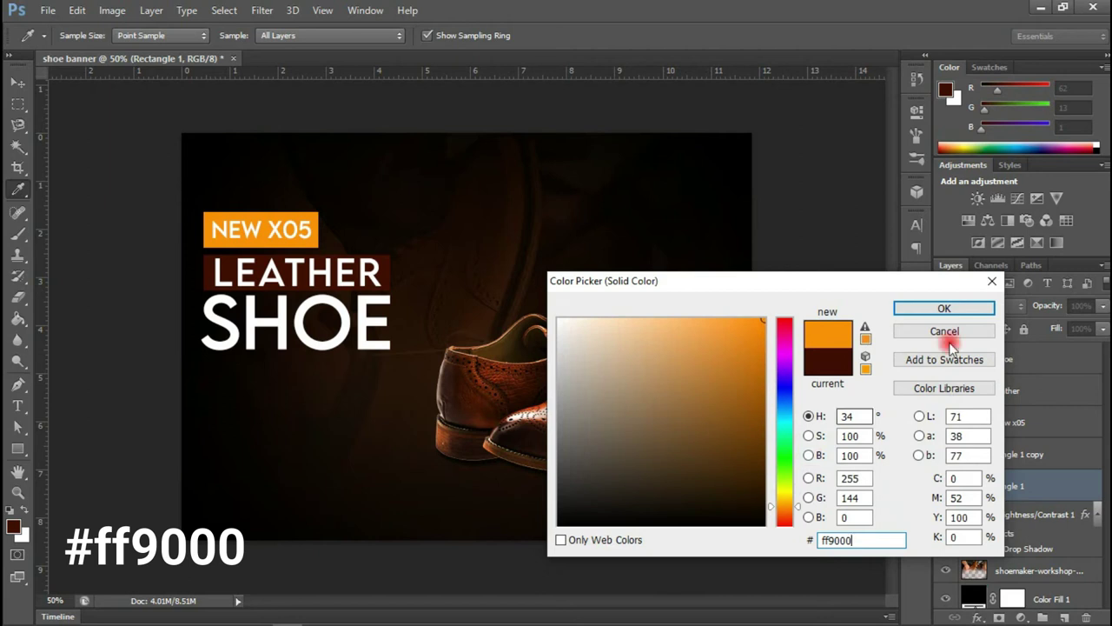
click(946, 307)
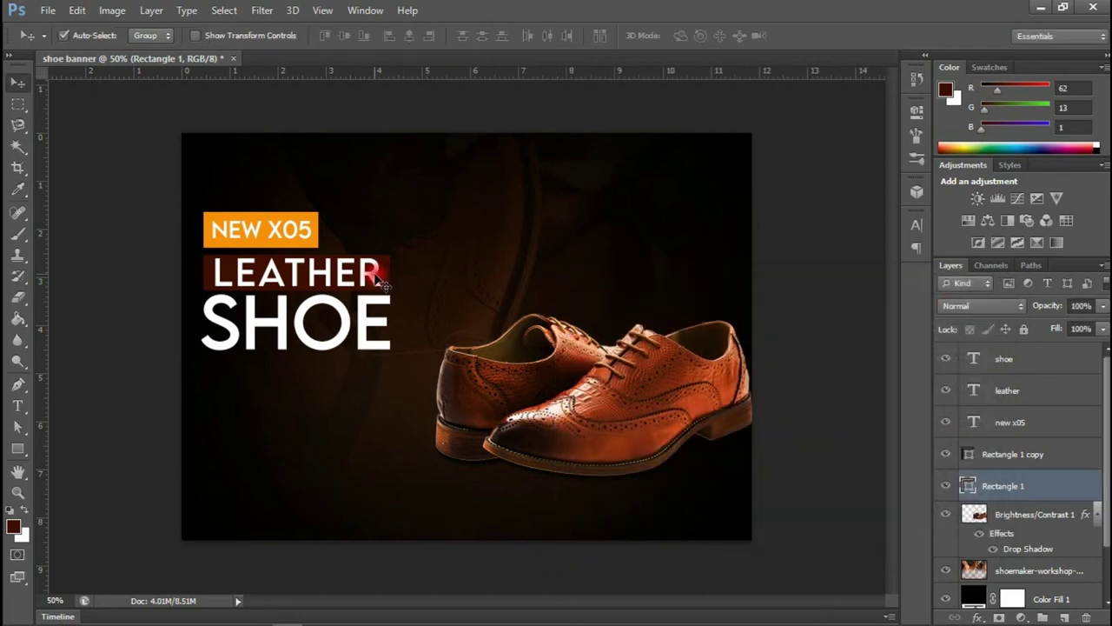
Recolor the rectangle behind "LEATHER" to white #ffffff
click(376, 277)
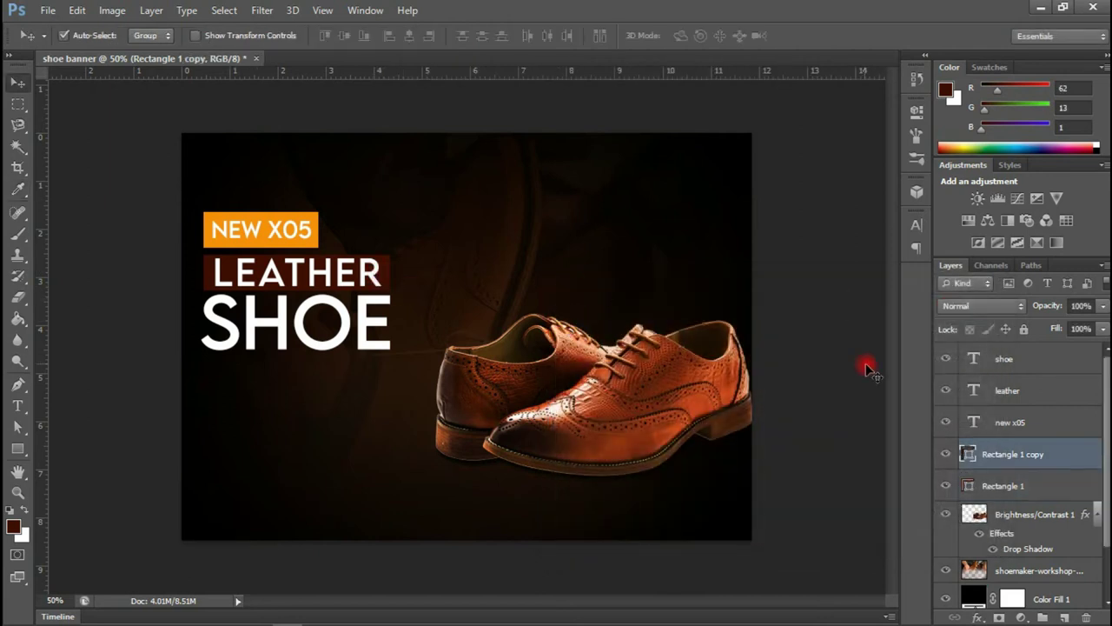
double_click(968, 452)
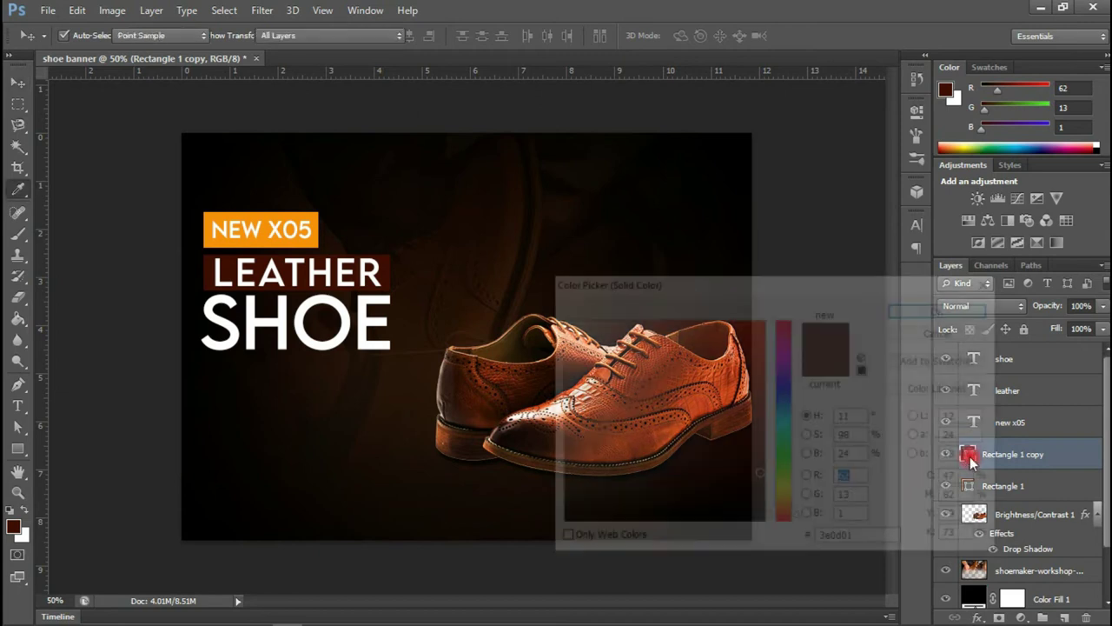
drag(591, 325, 509, 301)
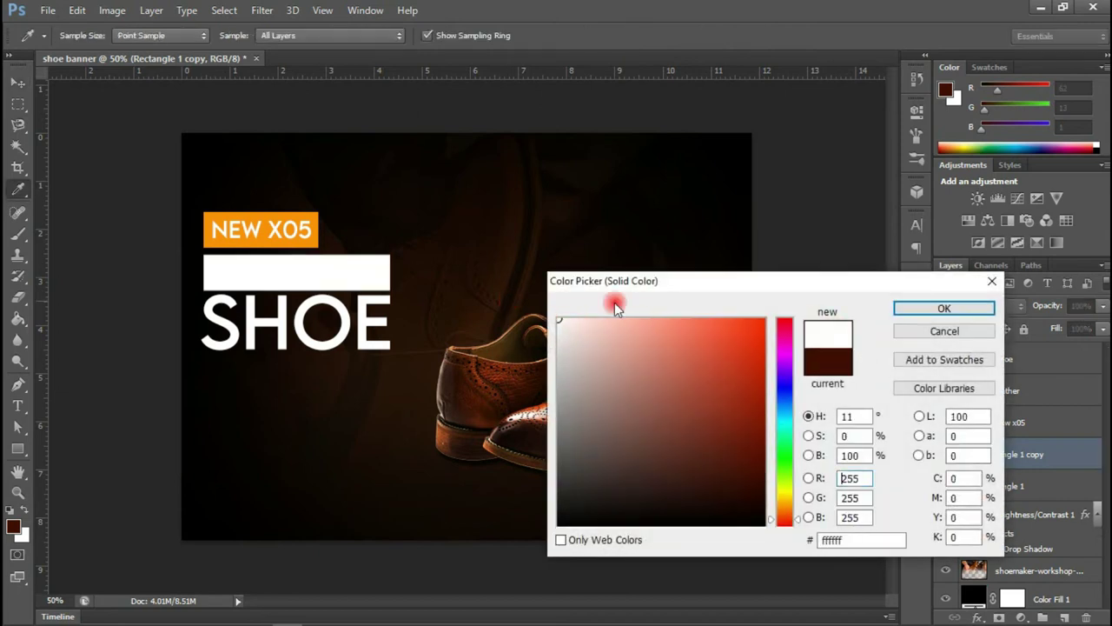
click(943, 309)
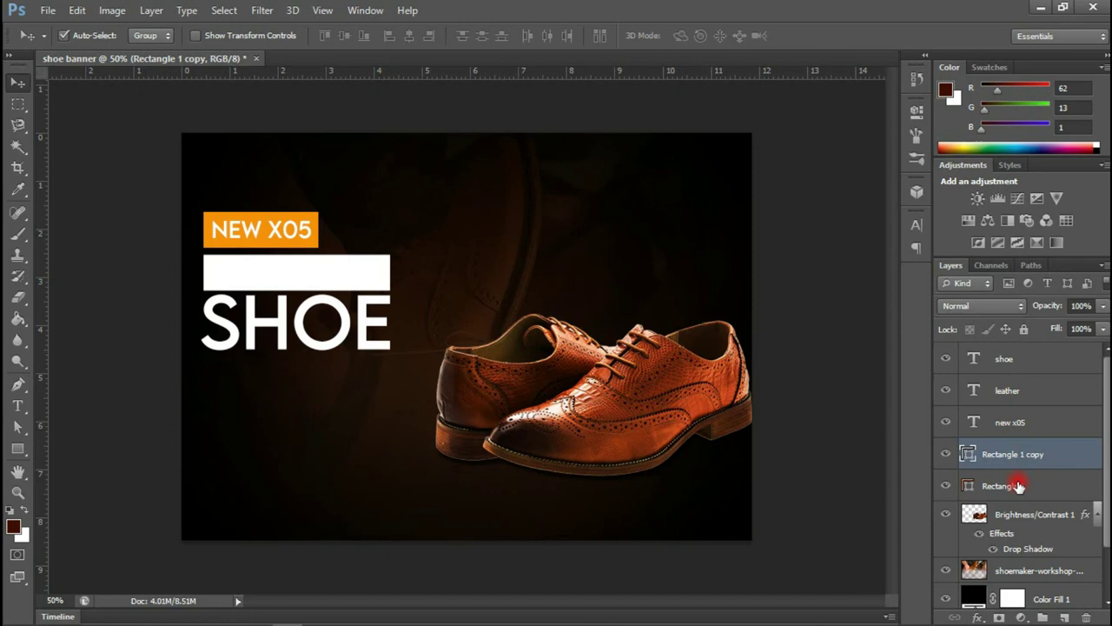
Recolor the "LEATHER" text to orange #ff9000
click(1013, 395)
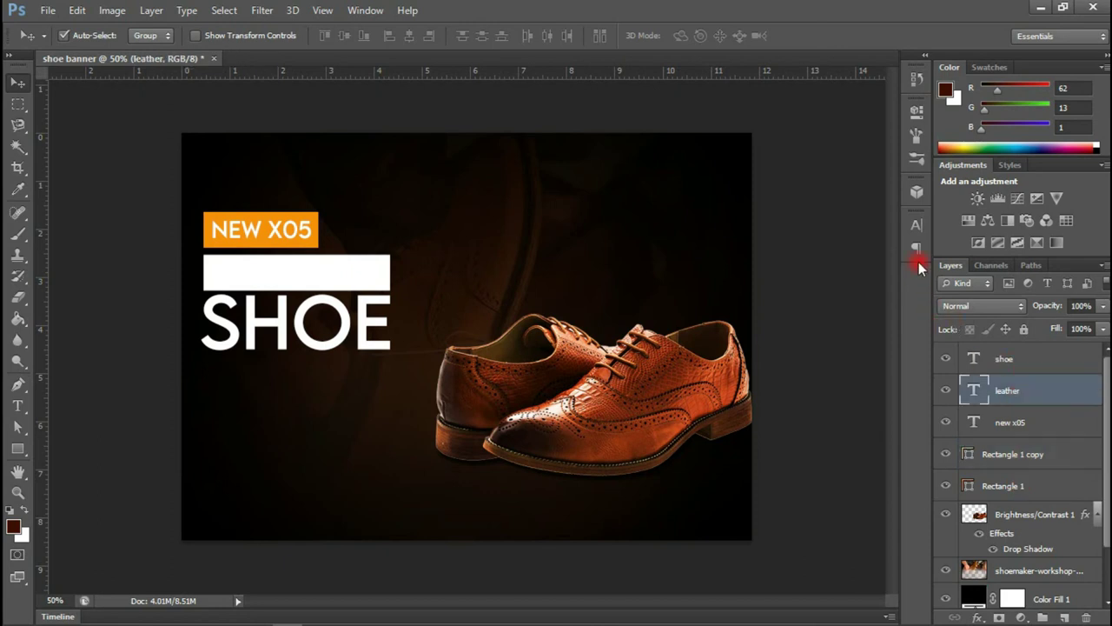
click(918, 228)
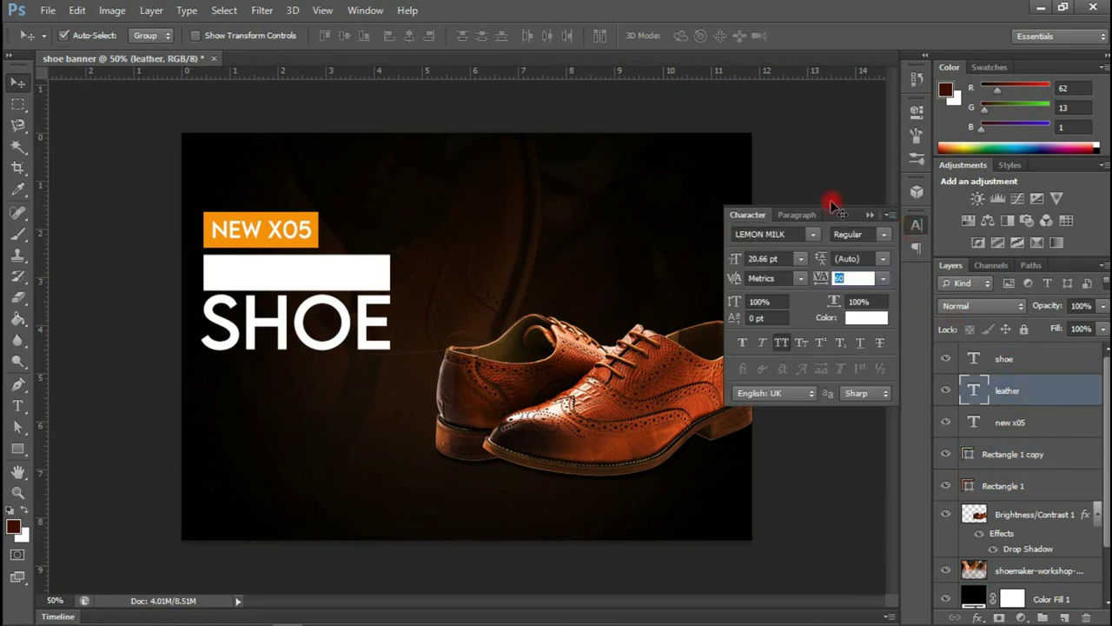
click(867, 320)
double_click(841, 539)
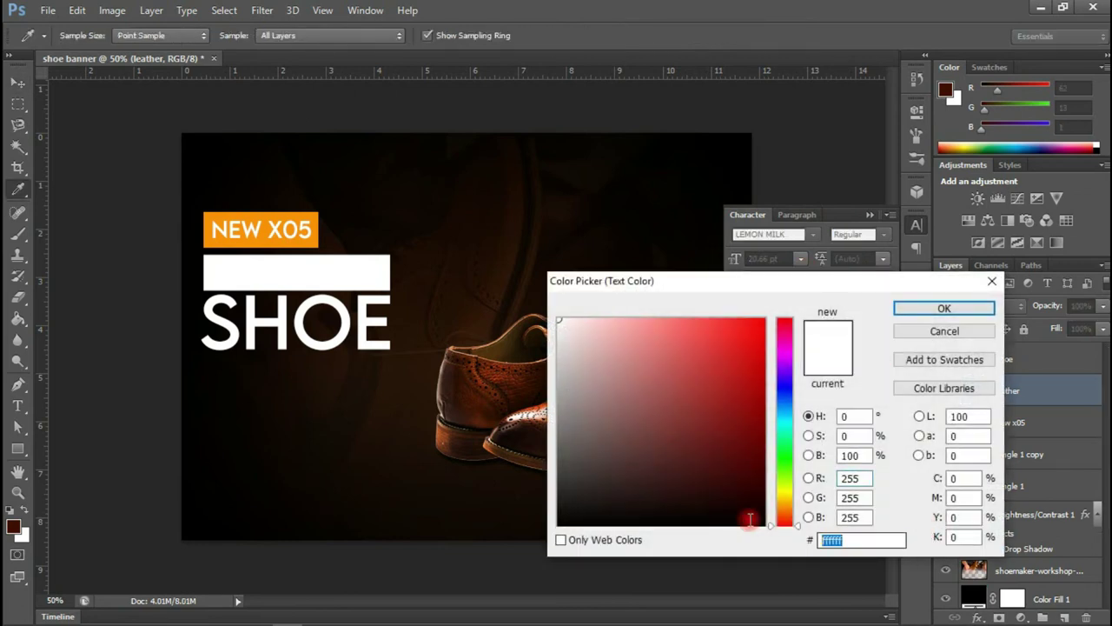
text(ff900)
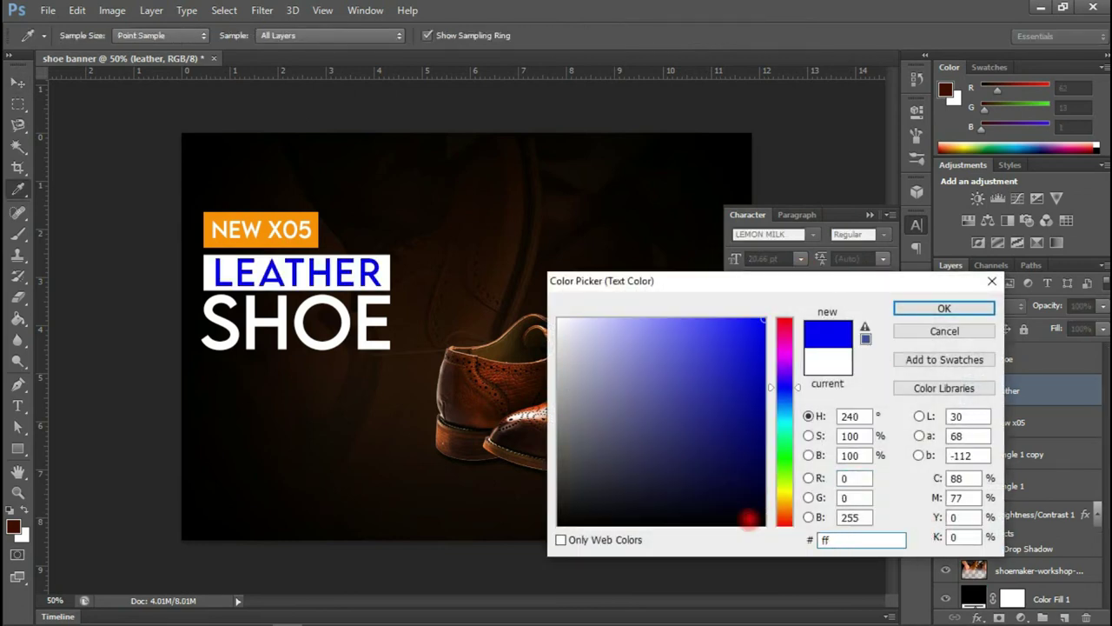
text(0)
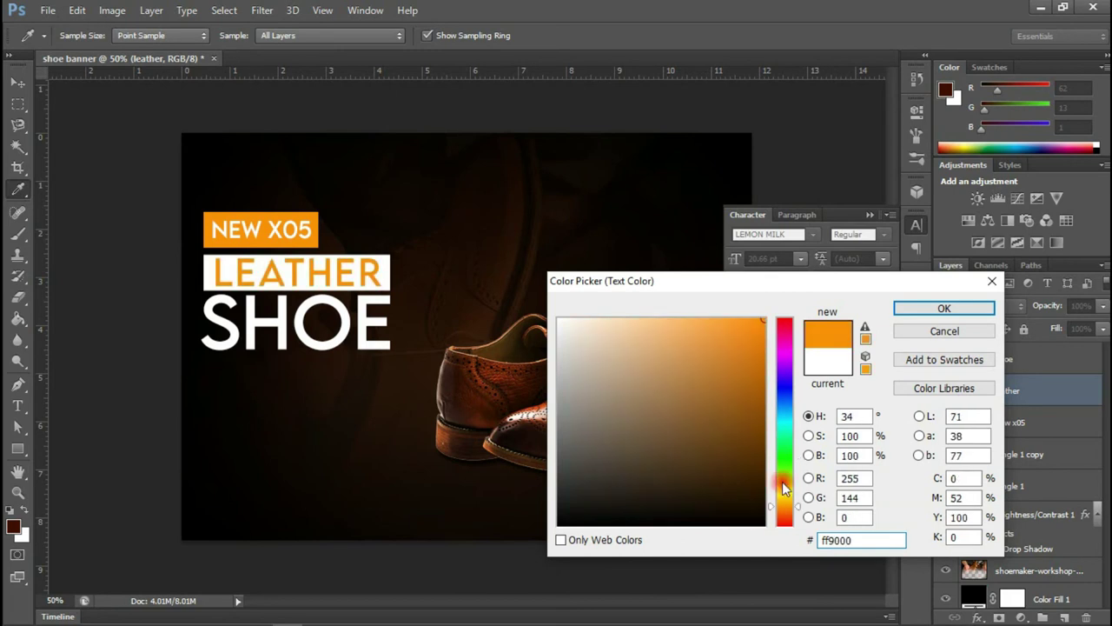
click(938, 310)
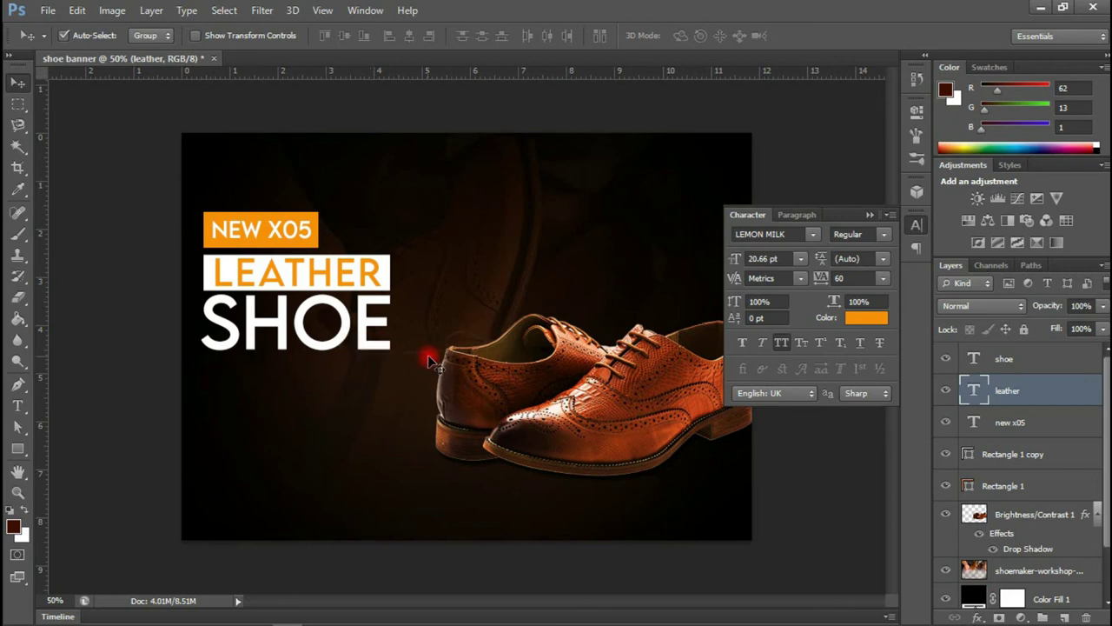
Group the three headline texts with their two rectangles and name the group "xo5 group"
click(1004, 359)
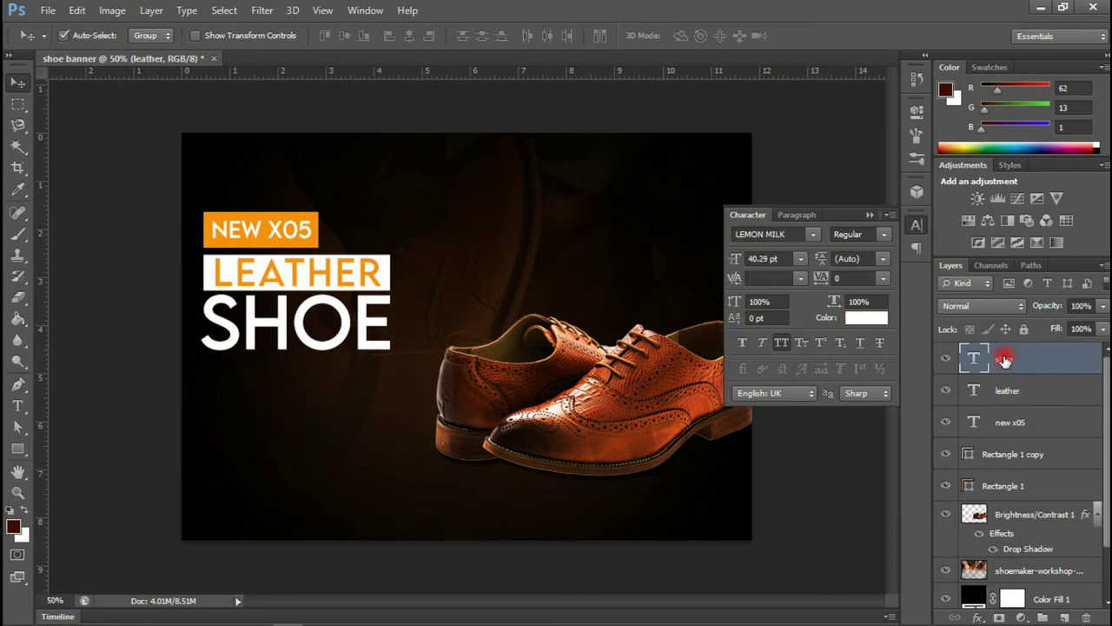
shift+click(1003, 486)
key(ctrl+g)
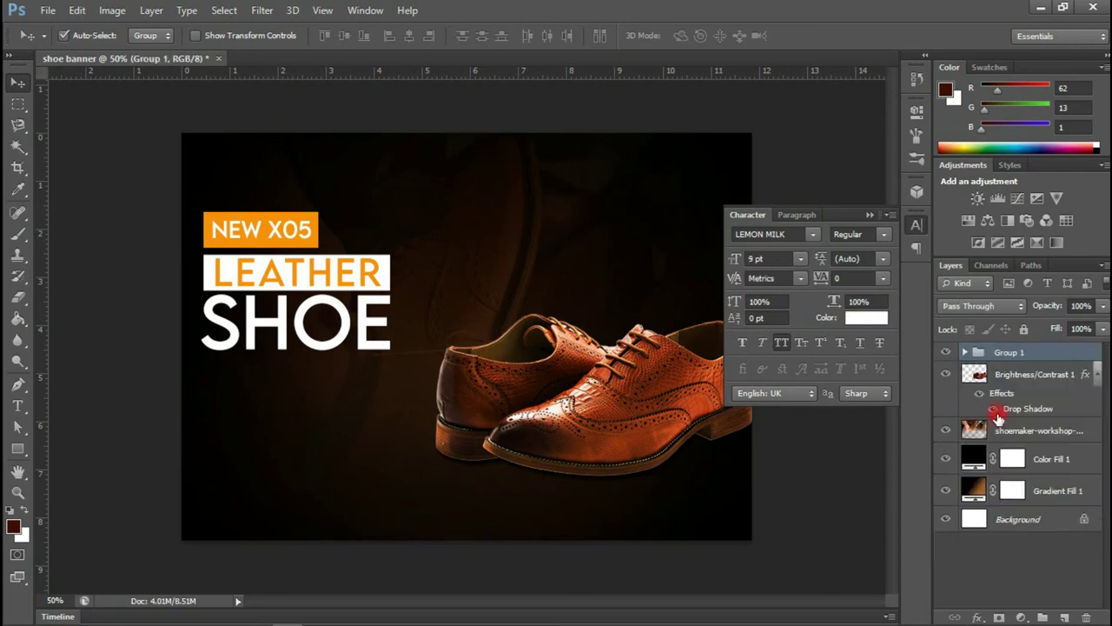
double_click(1008, 353)
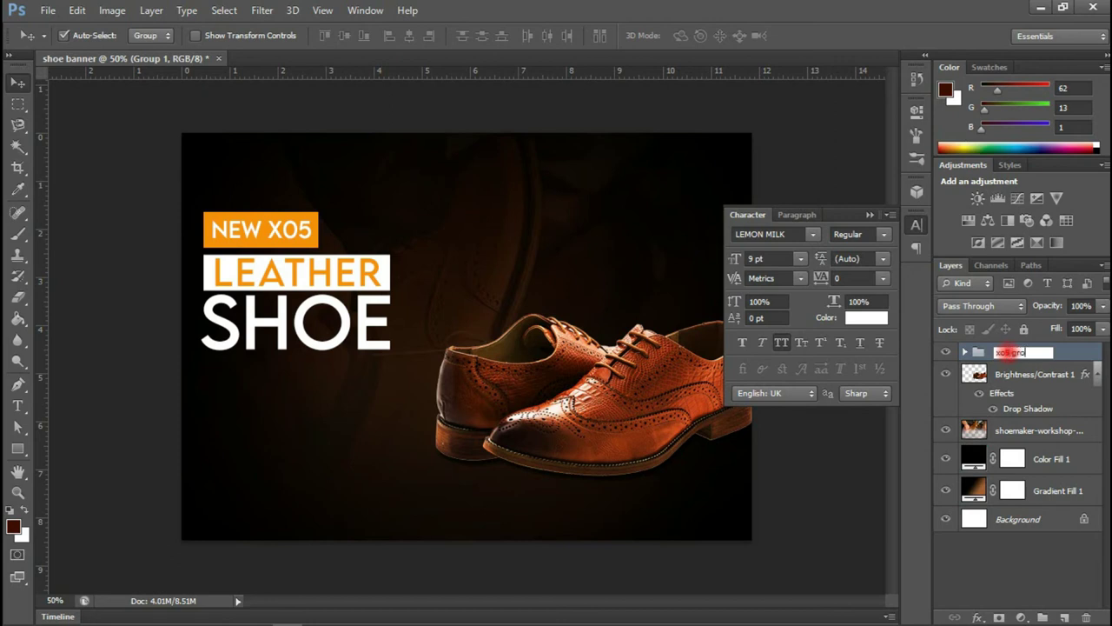
text(p)
key(Return)
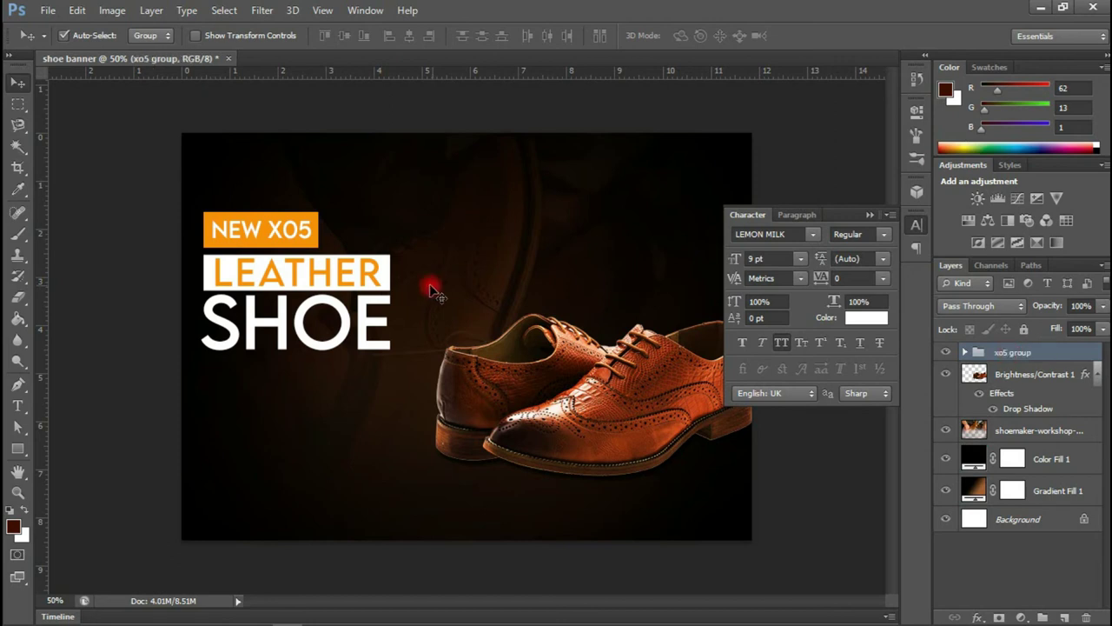
Move the shoes toward the headline, and place the xo5 group beneath the shoe layer in the stacking order
mouse_move(293, 233)
mouse_down()
mouse_move(292, 212)
mouse_move(300, 230)
mouse_up()
drag(546, 379, 493, 350)
click(870, 217)
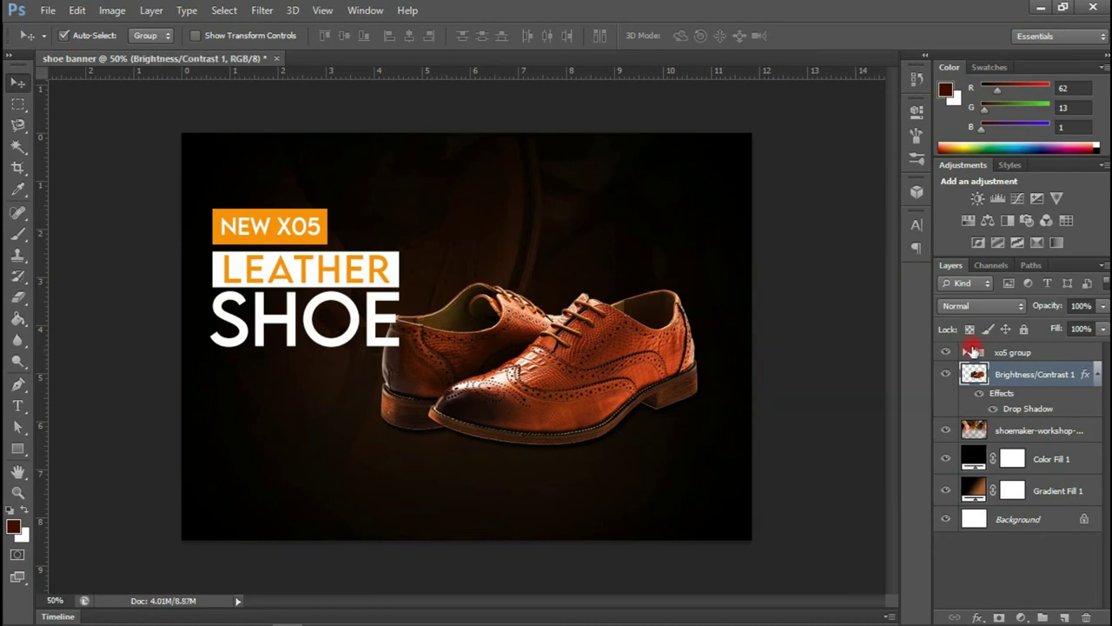
drag(992, 353, 983, 405)
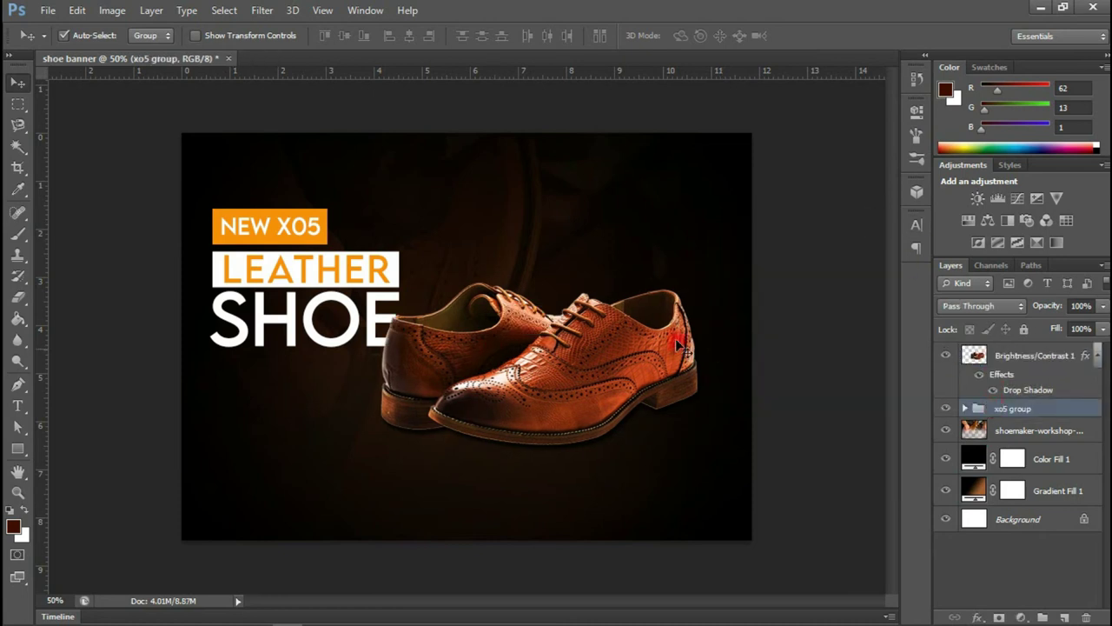
Fine-tune the positions of the shoes and the headline group so the shoe heel overlaps the "E" of "SHOE"
drag(563, 333, 575, 335)
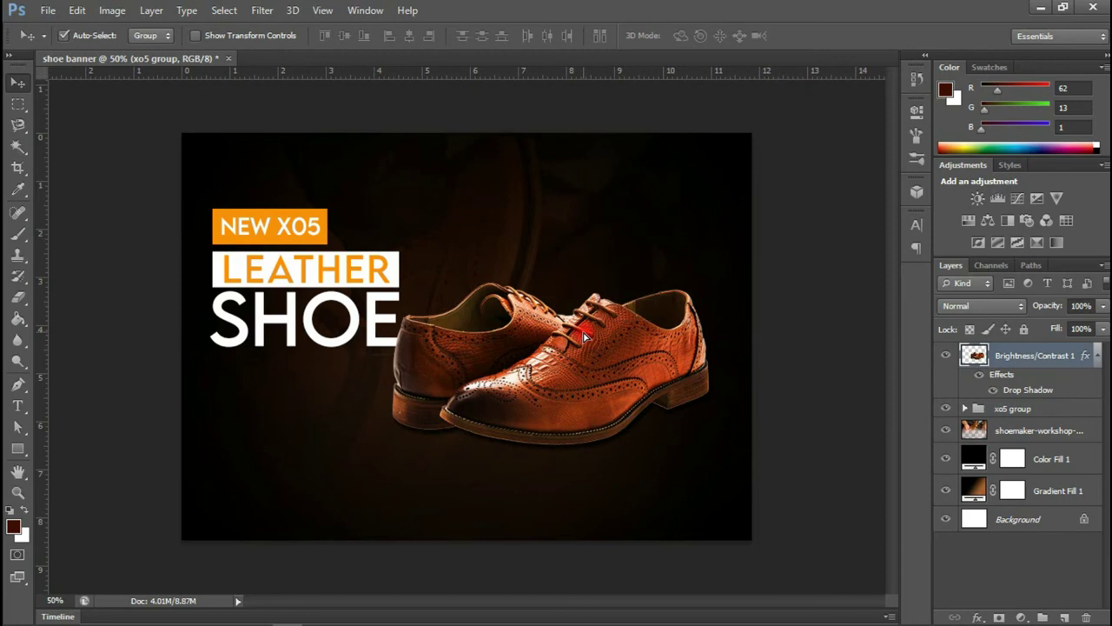
drag(386, 278, 397, 274)
drag(529, 341, 528, 322)
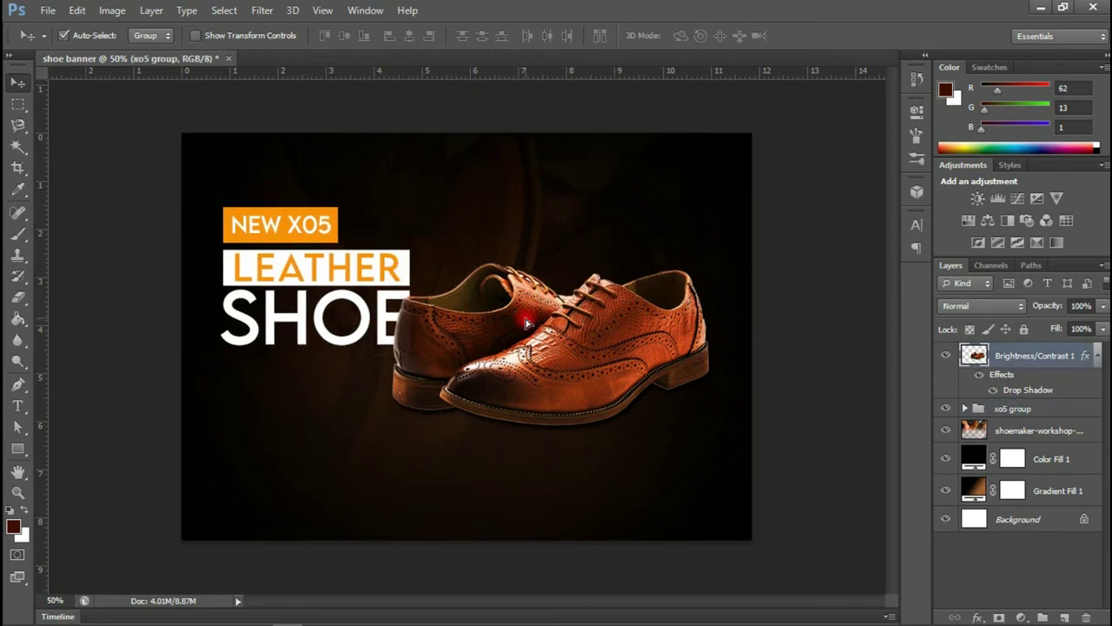
drag(362, 271, 357, 252)
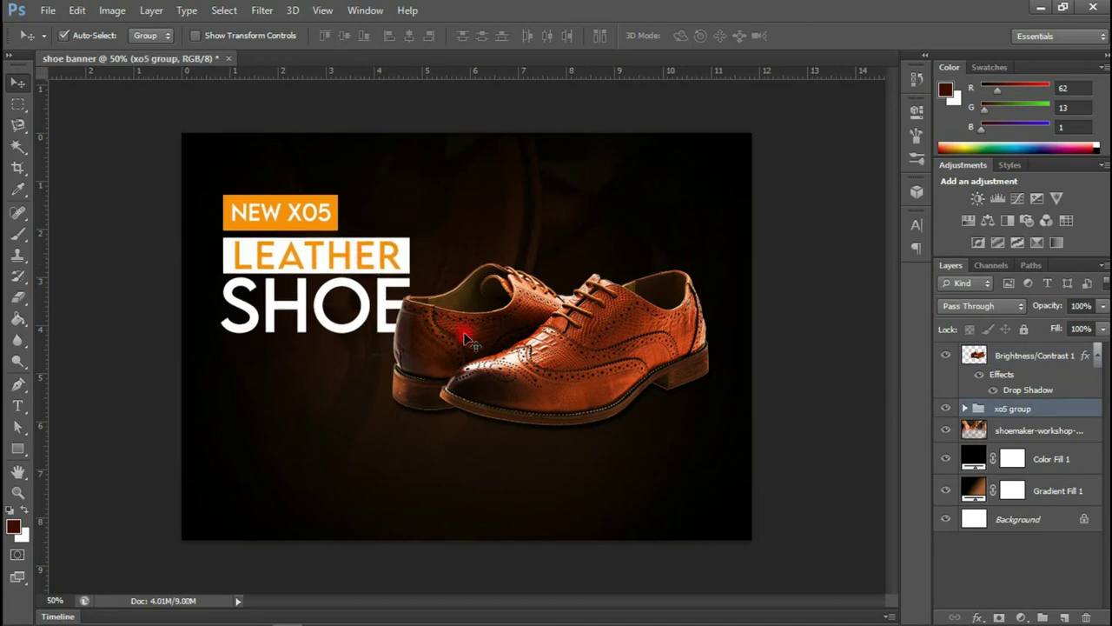
Scale the shoes down to about 90.7% and move them away from the headline toward the banner's edge
click(523, 376)
key(ctrl+t)
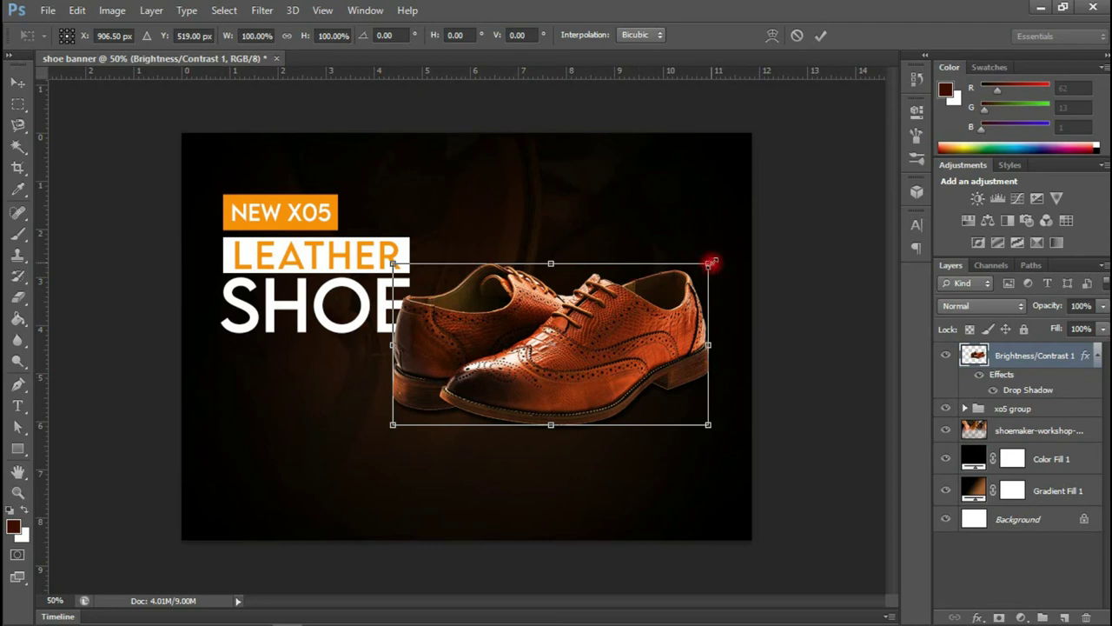
drag(711, 260, 689, 254)
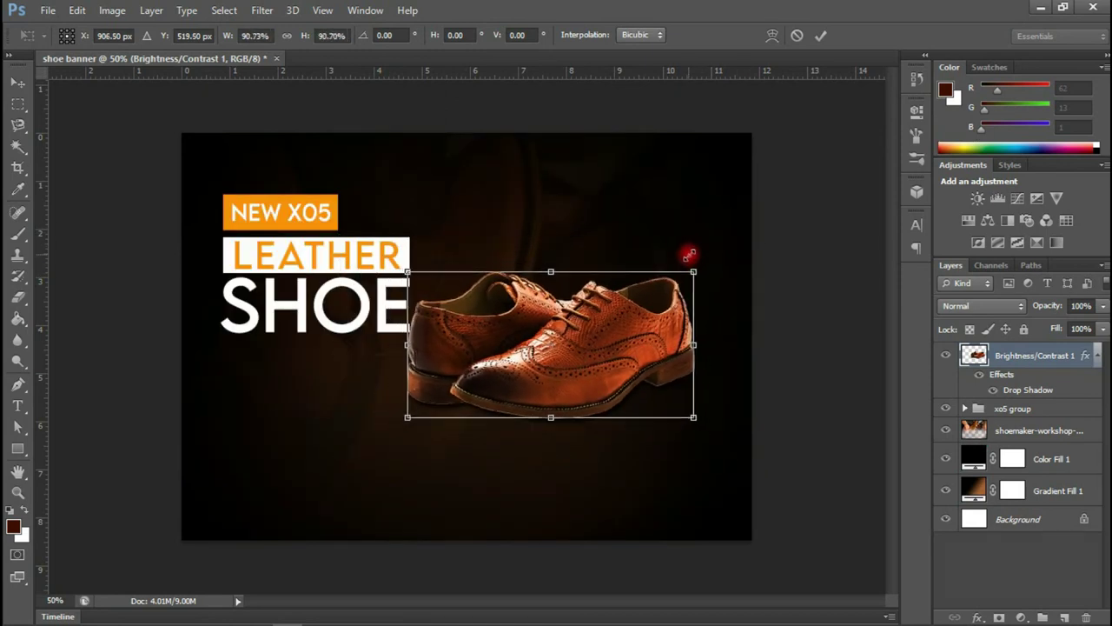
key(Return)
drag(607, 359, 683, 343)
Enlarge the headline group to about 129%, and move the shoes back so they overlap the "E" of "SHOE"
click(369, 258)
key(ctrl+t)
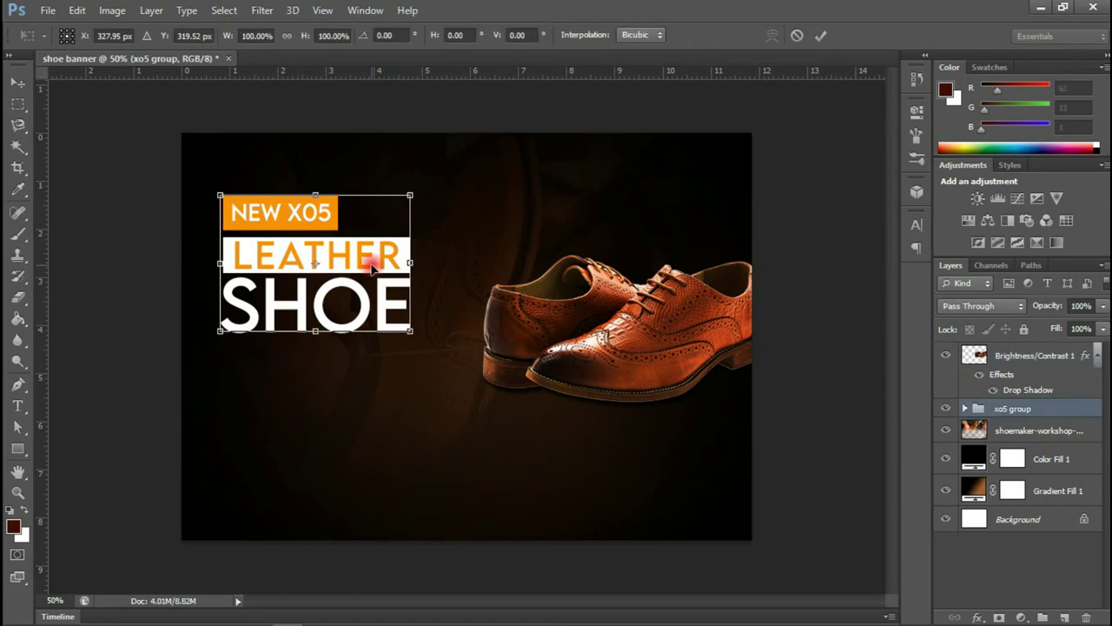
drag(405, 327, 427, 355)
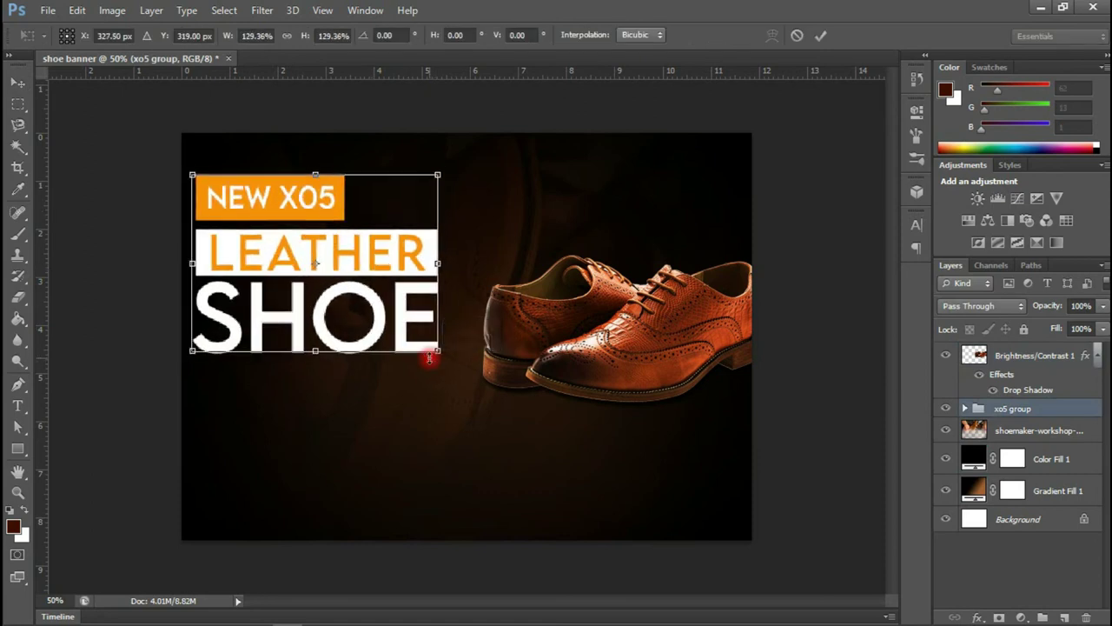
drag(407, 246, 413, 271)
key(Return)
drag(546, 333, 508, 351)
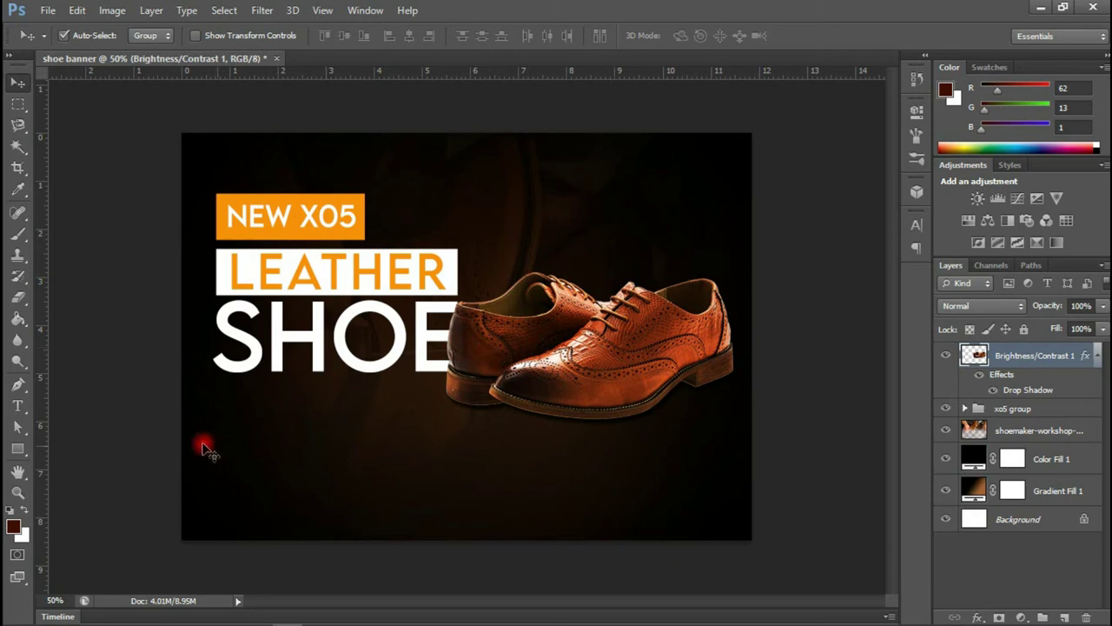
Add the text "50% discount" beneath the "SHOE" headline
click(17, 407)
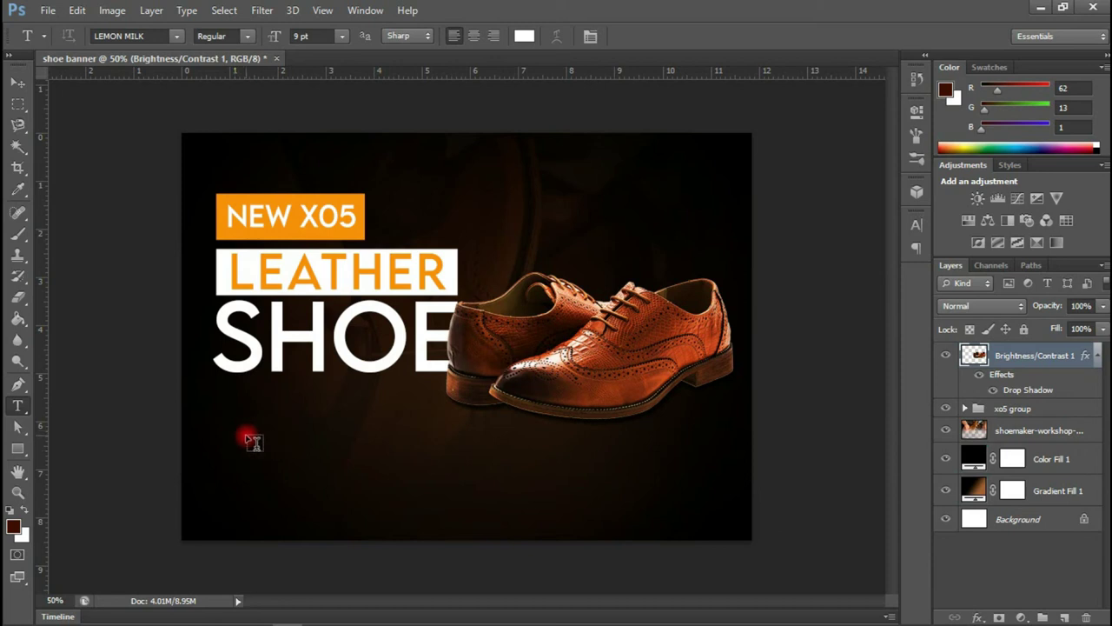
click(233, 447)
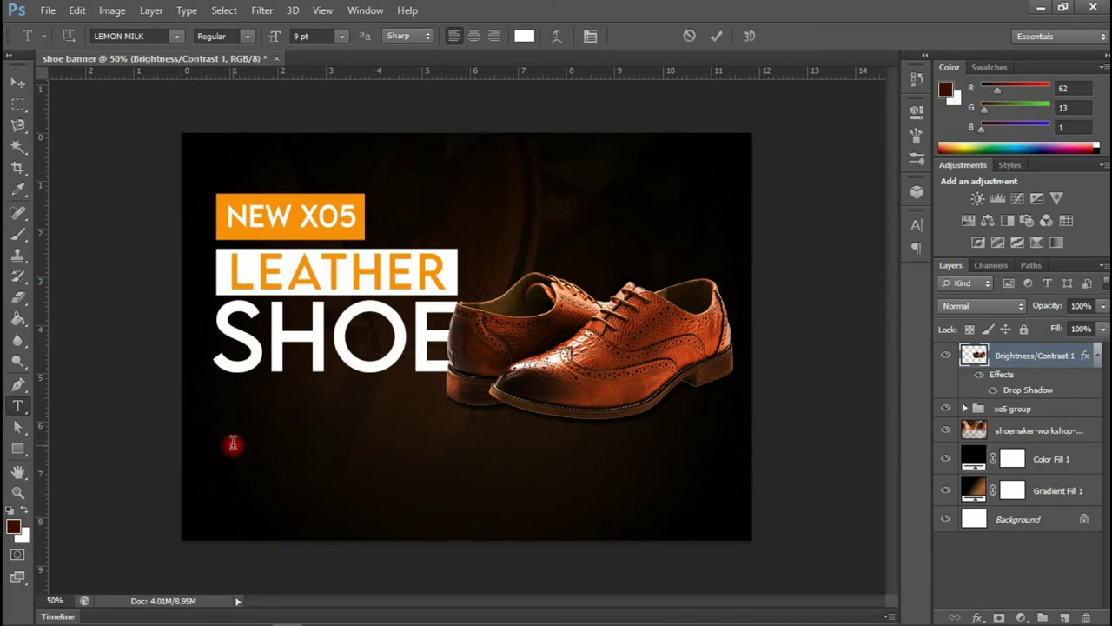
text(50% discount)
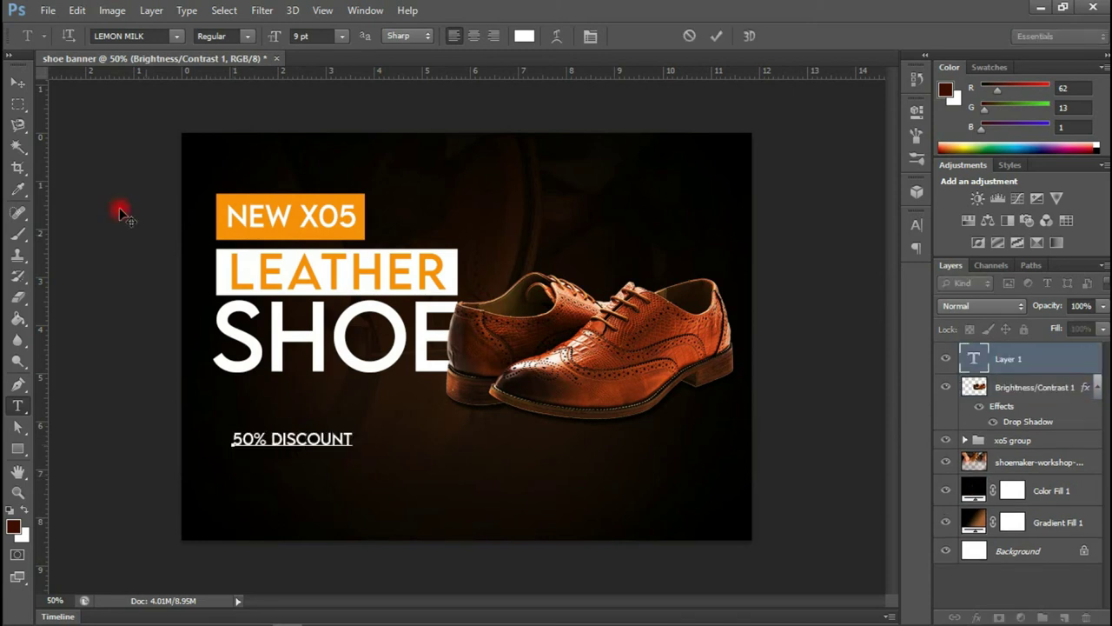
key(ctrl+Return)
Draw a rounded rectangle around the "50% DISCOUNT" text and fill it with the orange sampled from the "NEW X05" box
right_click(17, 449)
click(69, 469)
drag(222, 423, 368, 458)
click(150, 35)
key(Escape)
key(v)
double_click(968, 358)
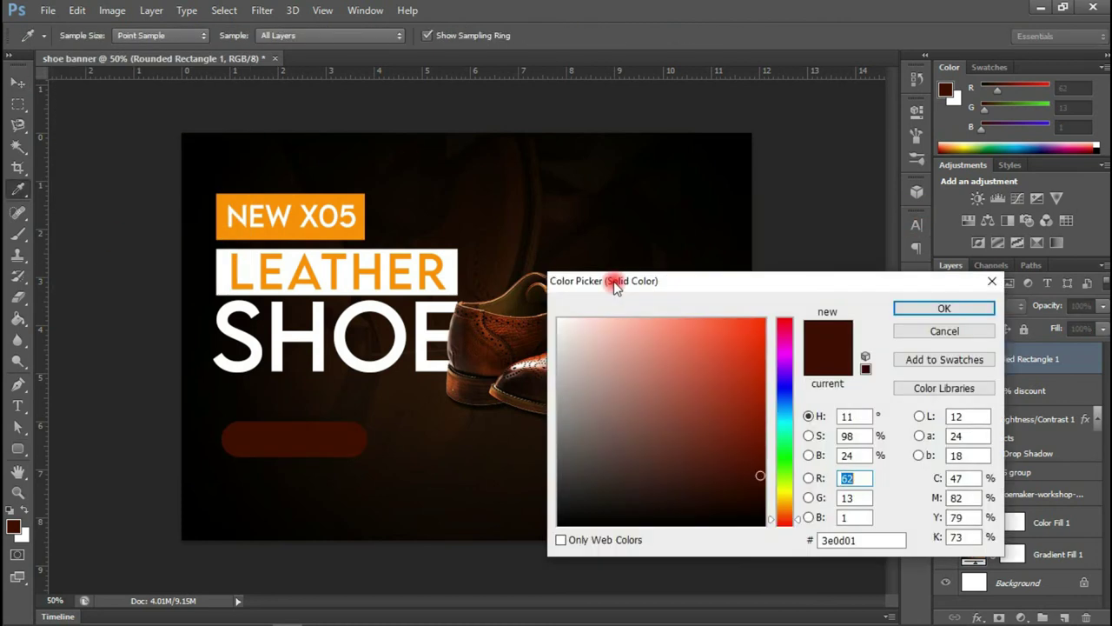
click(291, 215)
click(976, 278)
Bring the "50% discount" text above the rounded rectangle and format it as dark brown, 10 pt, Medium
drag(1021, 390, 1021, 352)
click(917, 224)
click(866, 317)
click(756, 504)
click(1013, 238)
click(800, 258)
click(782, 358)
click(869, 215)
Add two separate text lines, "grand sale" and "for first 100 customers", beneath the discount badge
key(t)
click(274, 493)
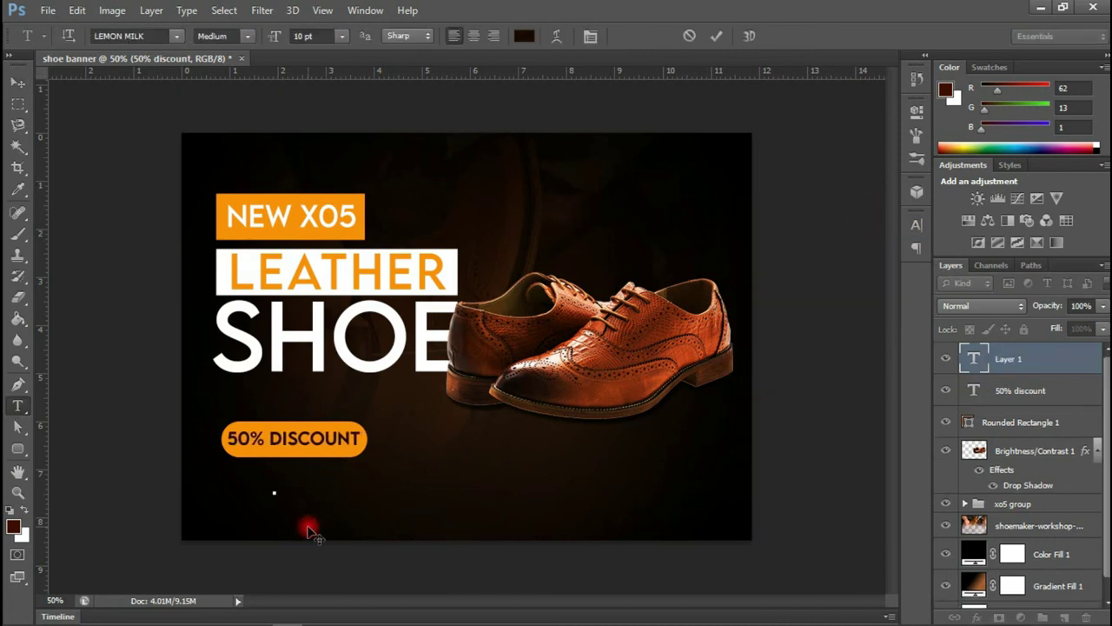
click(287, 515)
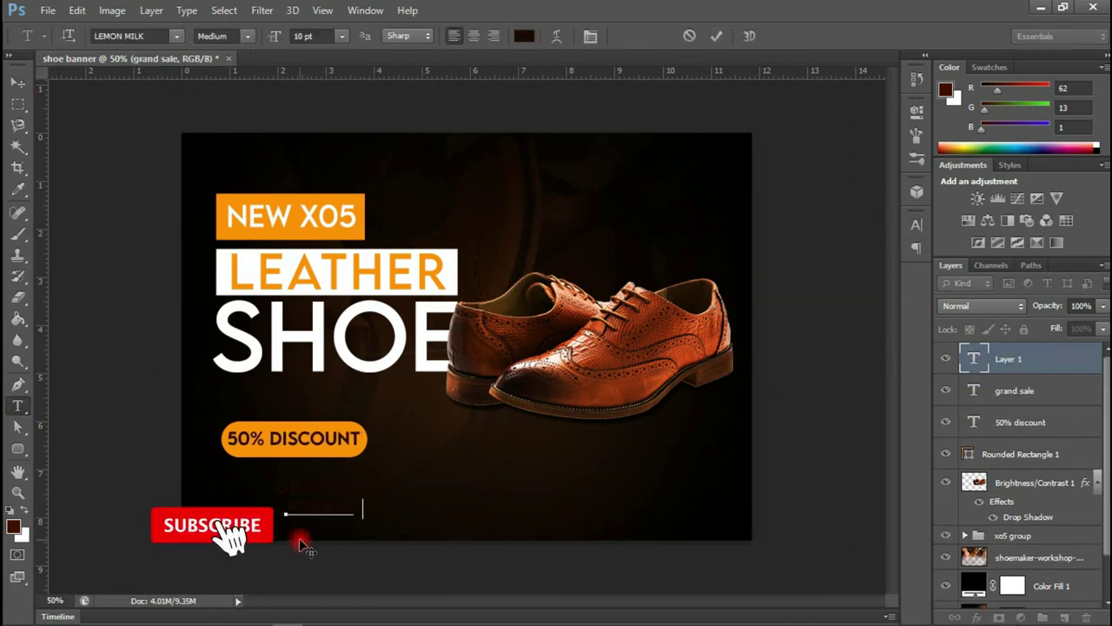
text(for first 100 customers)
key(ctrl+Return)
Move "GRAND SALE" just above the discount badge and format it as white at 9 pt
key(v)
drag(296, 487, 295, 409)
click(917, 224)
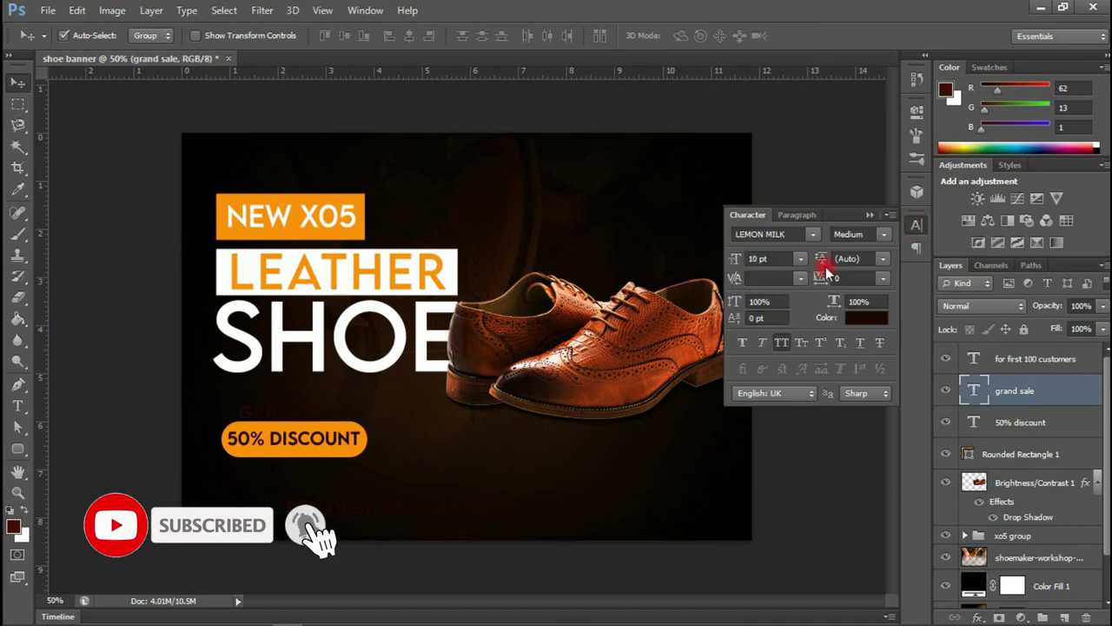
click(856, 368)
click(559, 320)
click(914, 308)
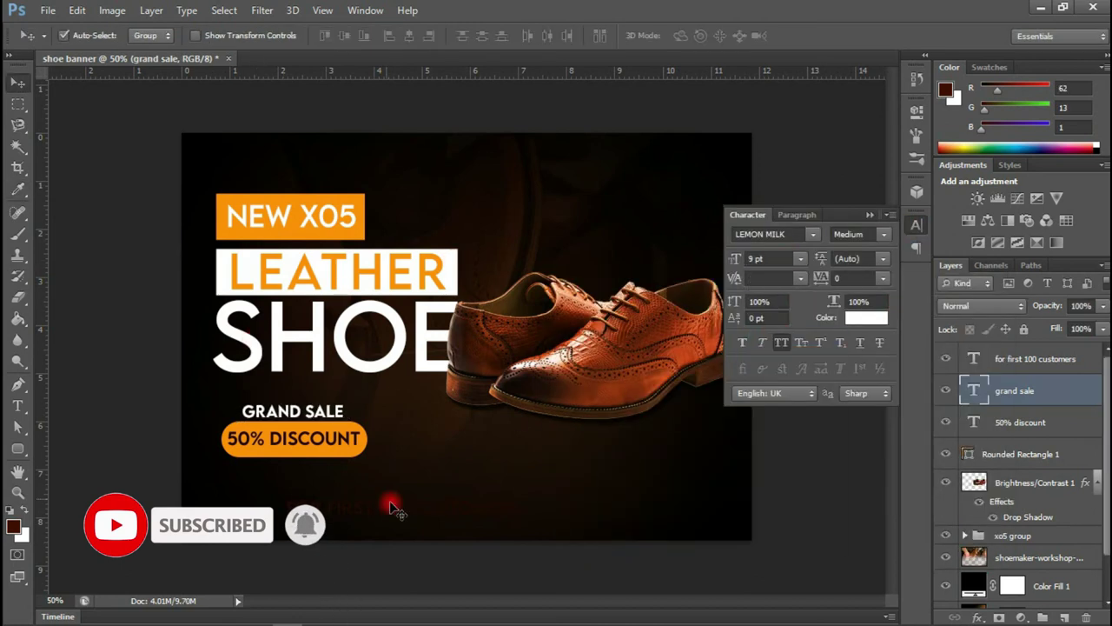
Move the "for first 100 customers" text up beneath the discount badge and recolor it white
drag(390, 506, 314, 476)
click(866, 317)
click(561, 295)
click(975, 305)
Set the "for first 100 customers" text to 4 pt with 320 tracking, fitting it directly under the badge
click(799, 258)
click(786, 301)
click(822, 277)
text(60)
key(Return)
mouse_move(347, 483)
mouse_down()
mouse_move(348, 467)
mouse_move(333, 469)
mouse_move(360, 472)
mouse_up()
click(753, 258)
text(4)
key(Return)
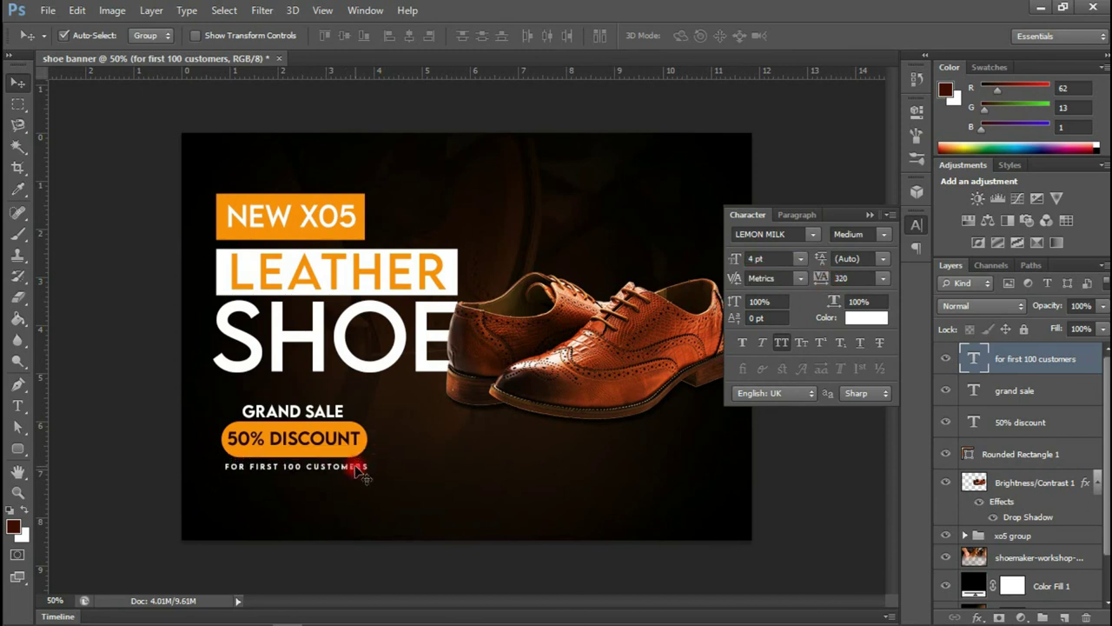
click(916, 225)
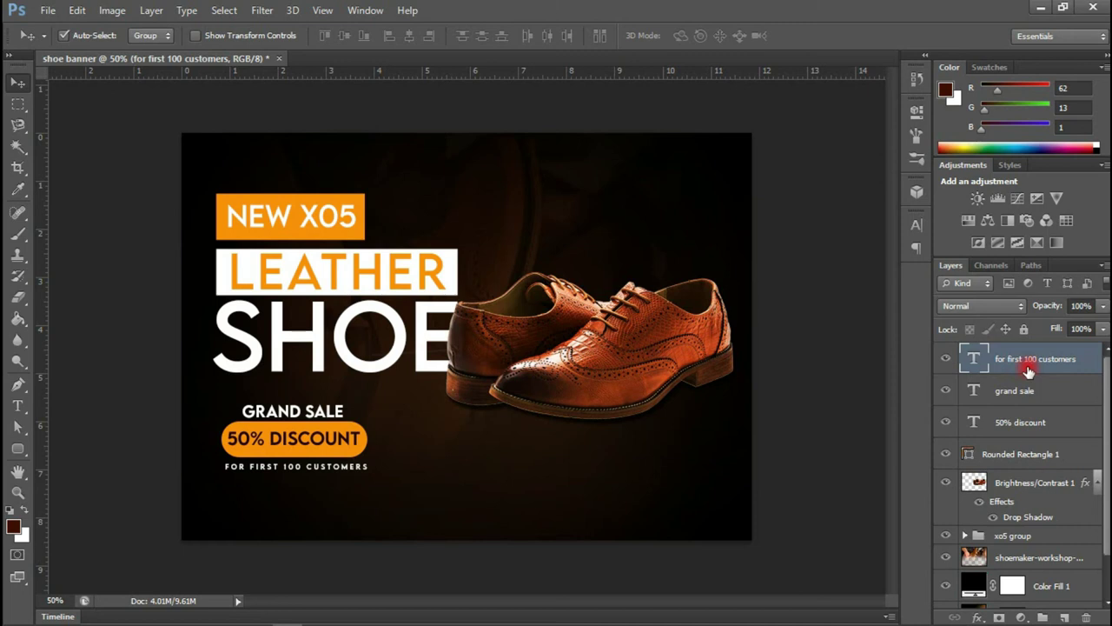
Group the three sale texts with the rounded rectangle, name the group "discount", and align it with the headline's edge
shift+click(1014, 445)
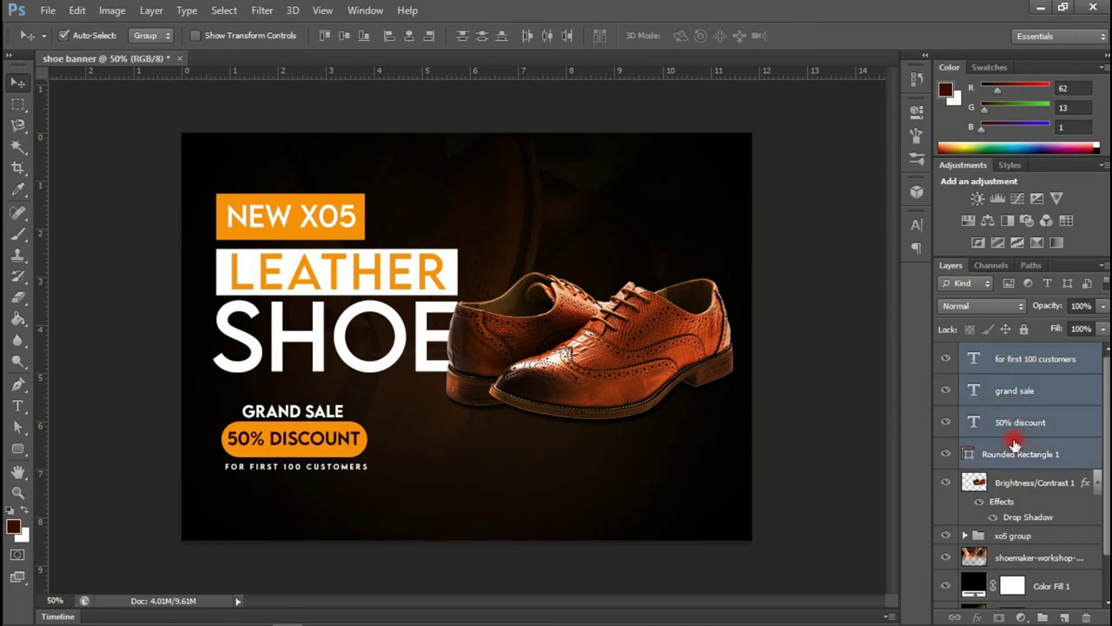
key(ctrl+g)
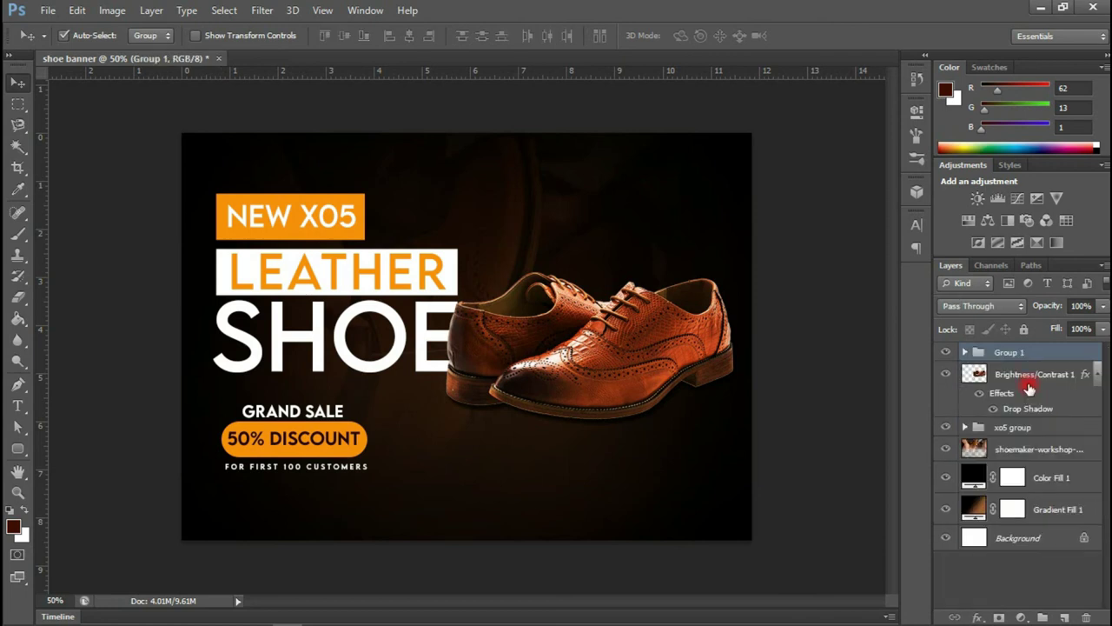
double_click(1004, 353)
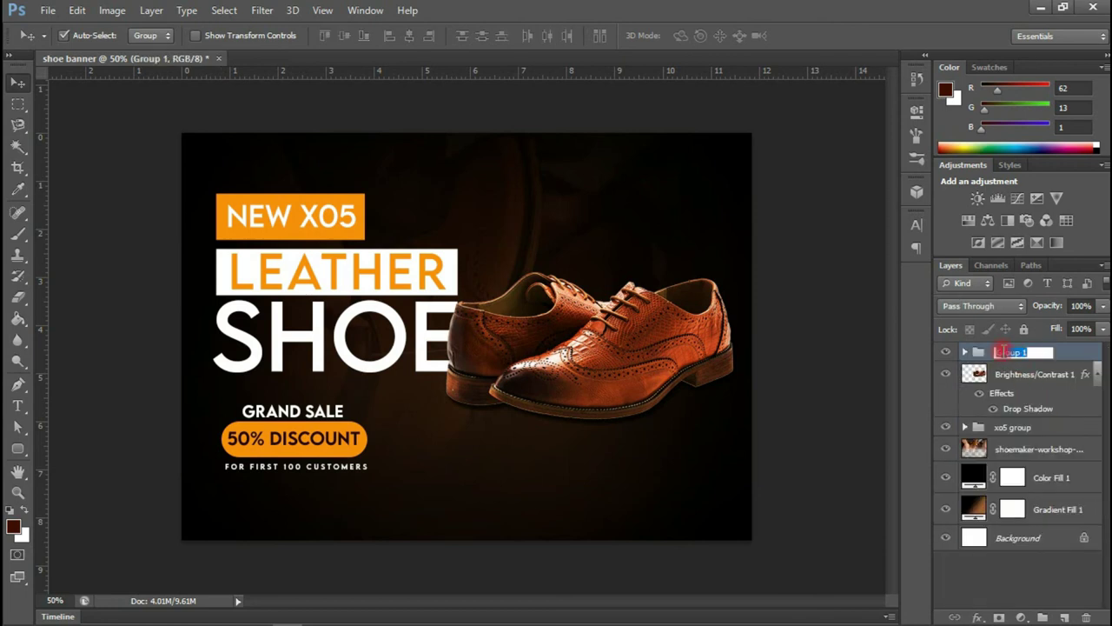
text(t)
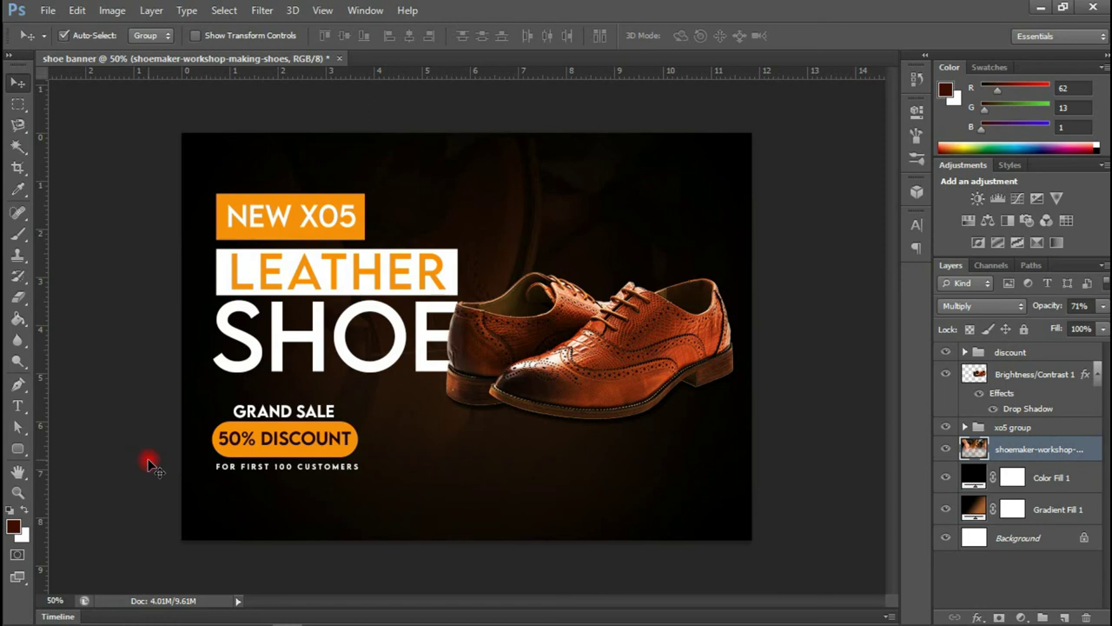
key(t)
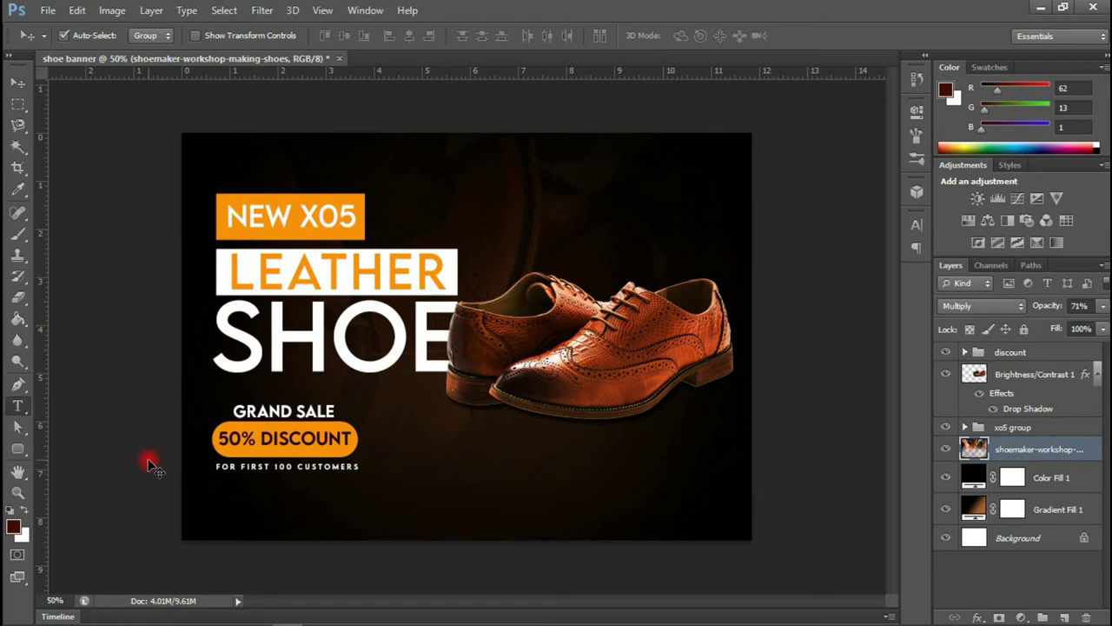
click(285, 517)
text(www)
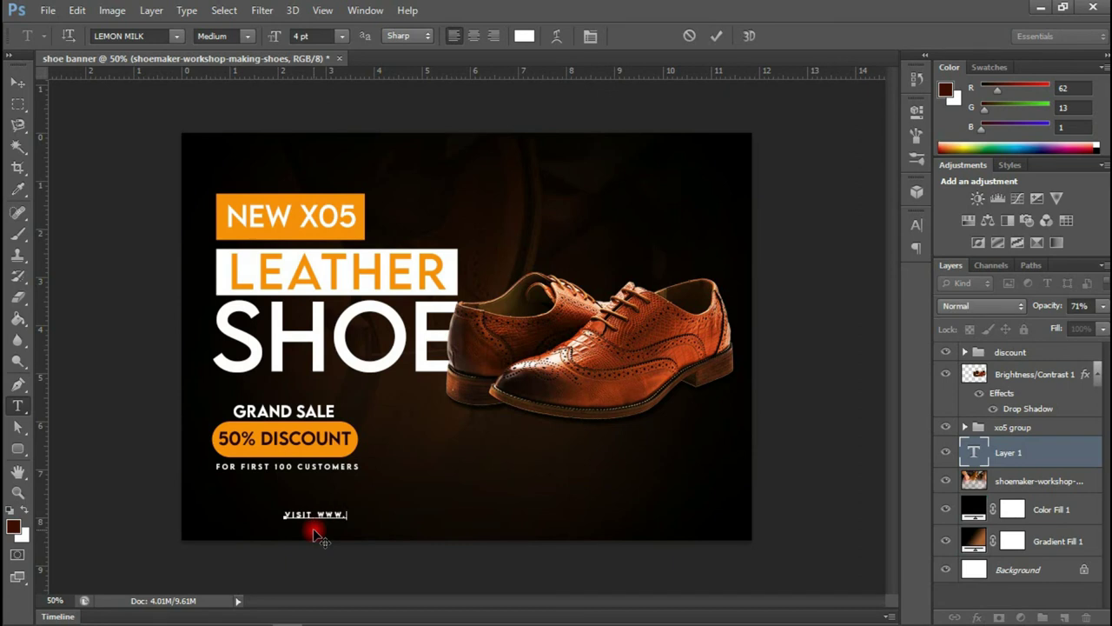
text(buyshu.com)
click(18, 83)
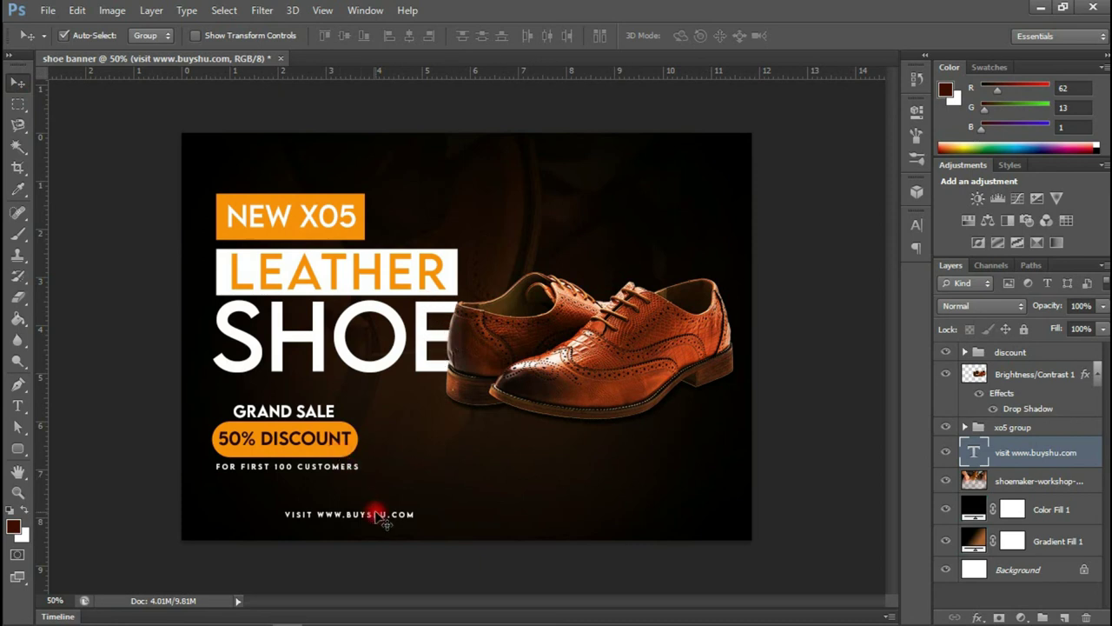
Set the web address text's tracking to 1560 and place it slightly higher, across the middle of the banner's lower area
click(917, 225)
click(851, 278)
drag(820, 279, 841, 286)
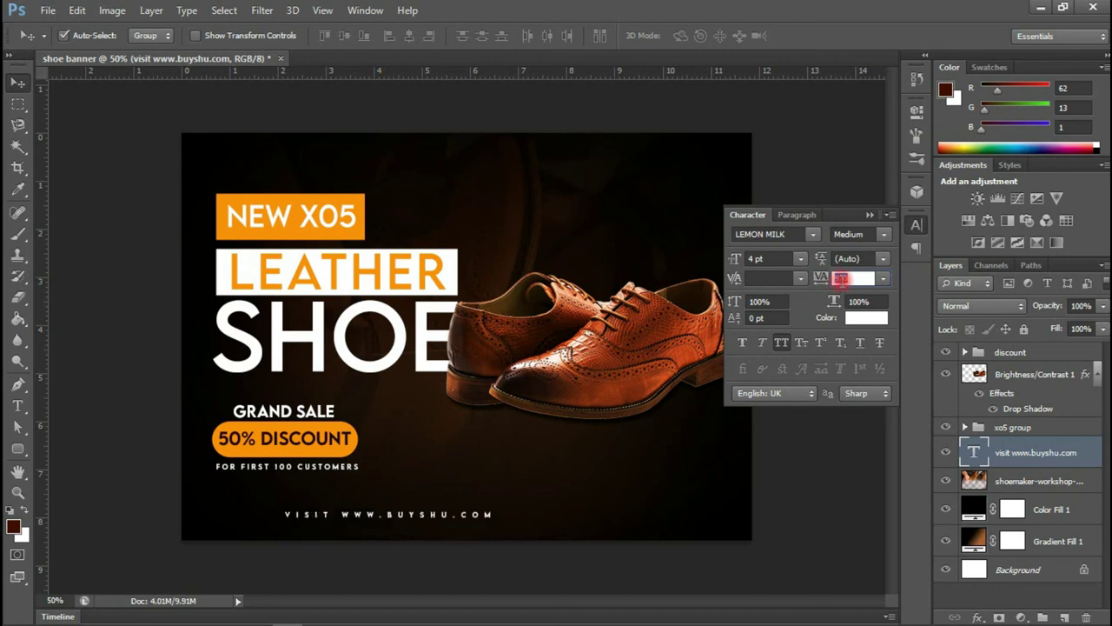
Add the phone number as a text line at 8 pt with 300 tracking and place it beneath the web address
click(18, 405)
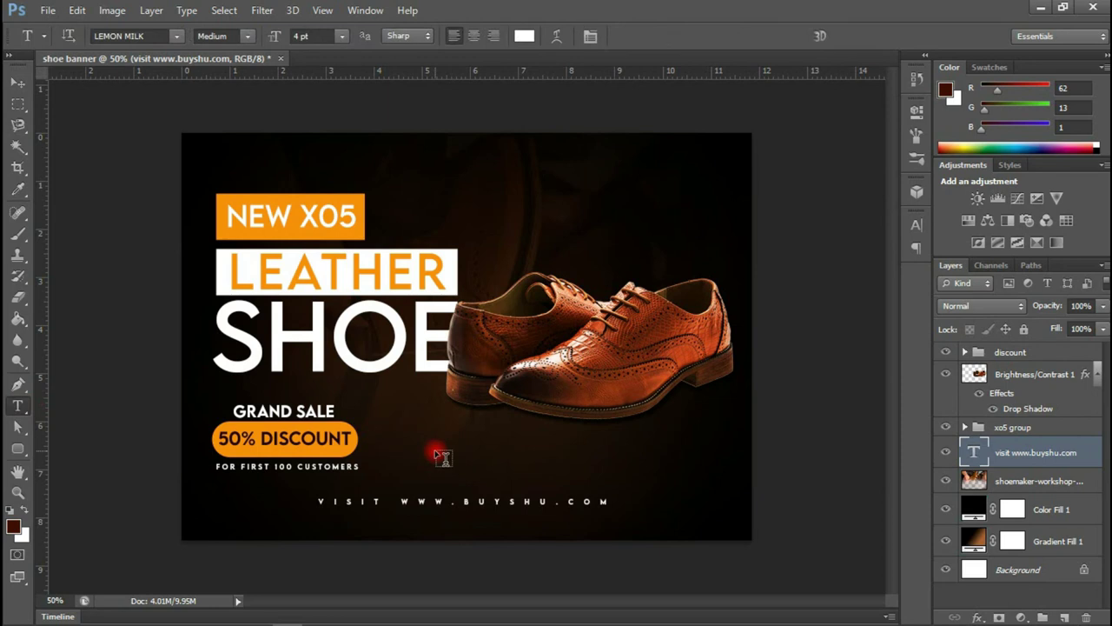
click(17, 82)
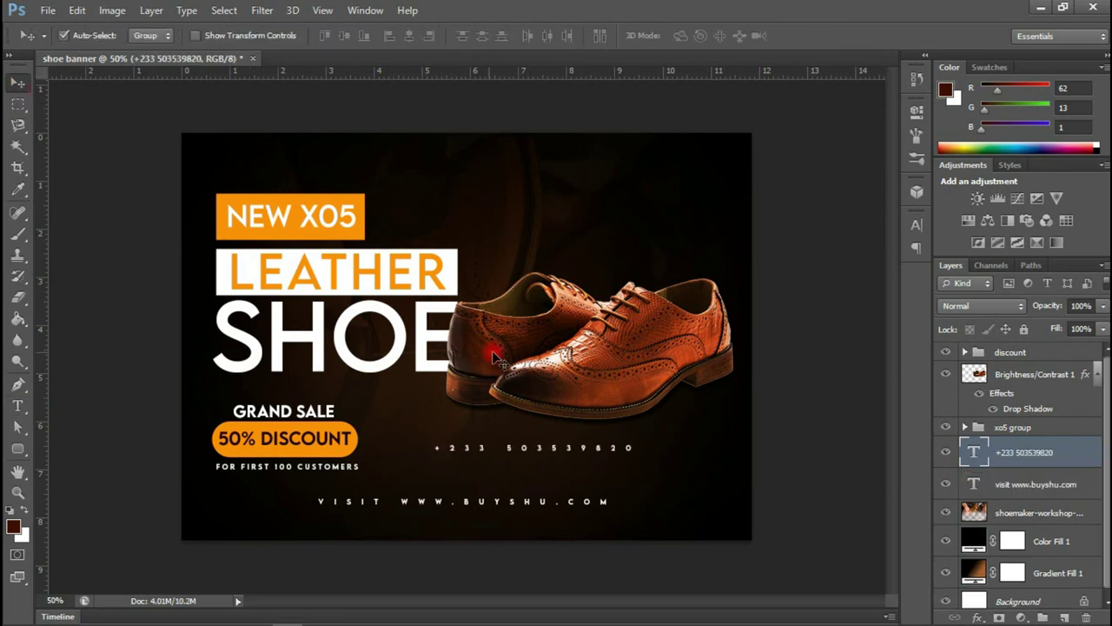
click(915, 229)
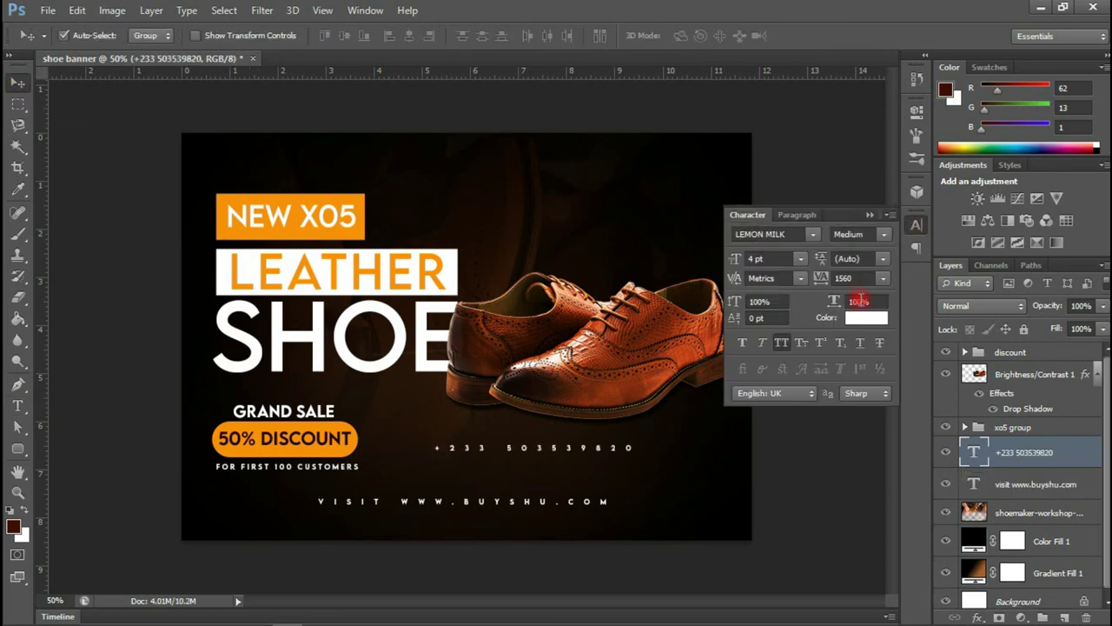
click(882, 278)
click(871, 424)
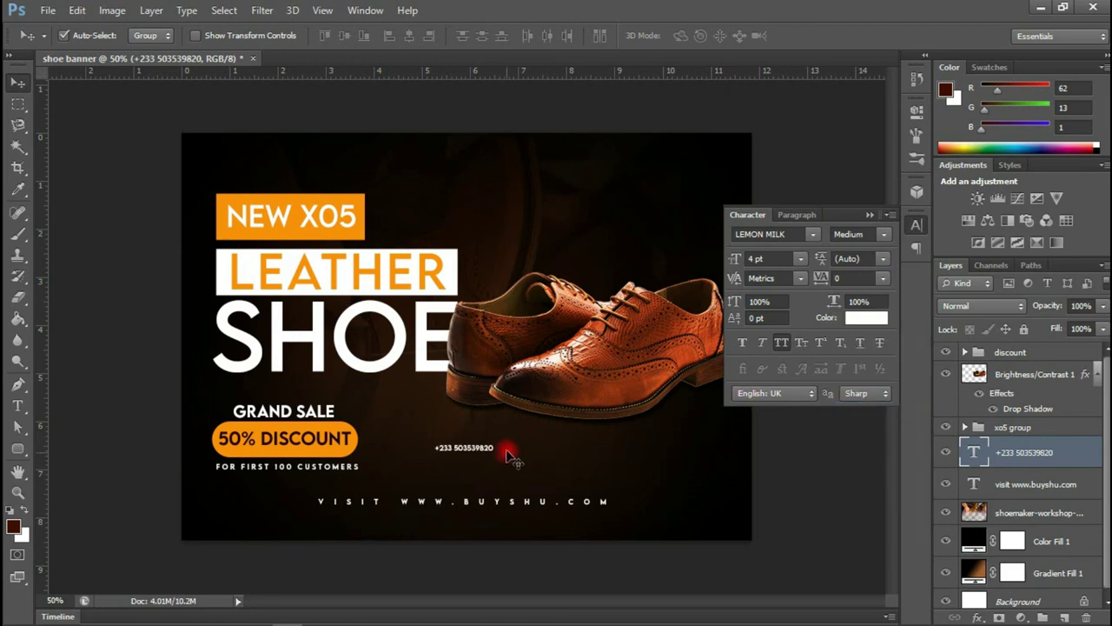
click(799, 259)
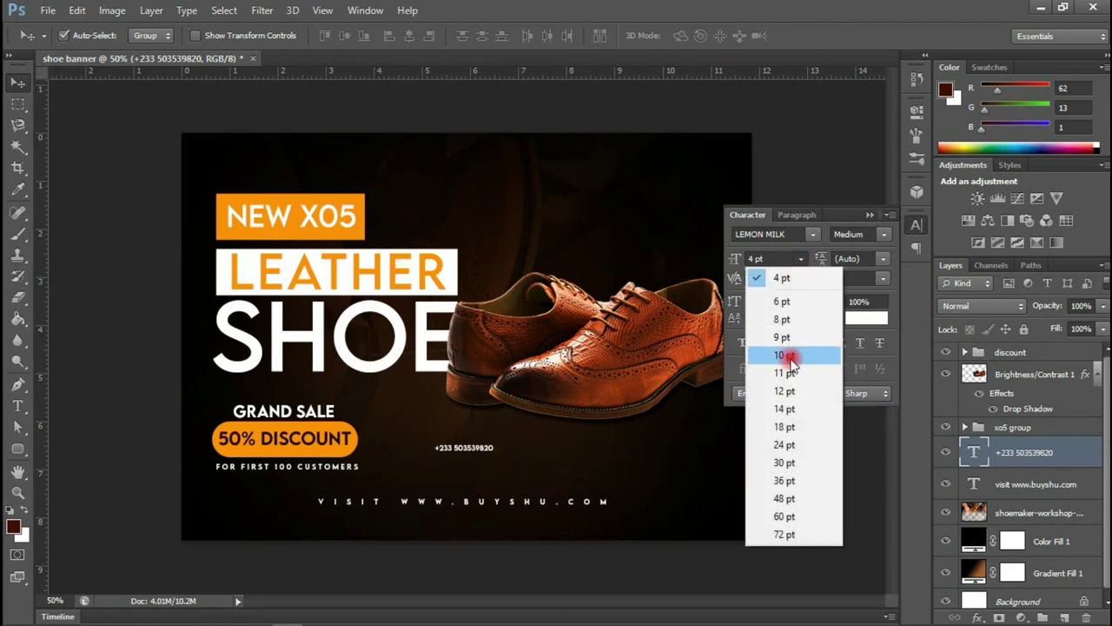
click(784, 318)
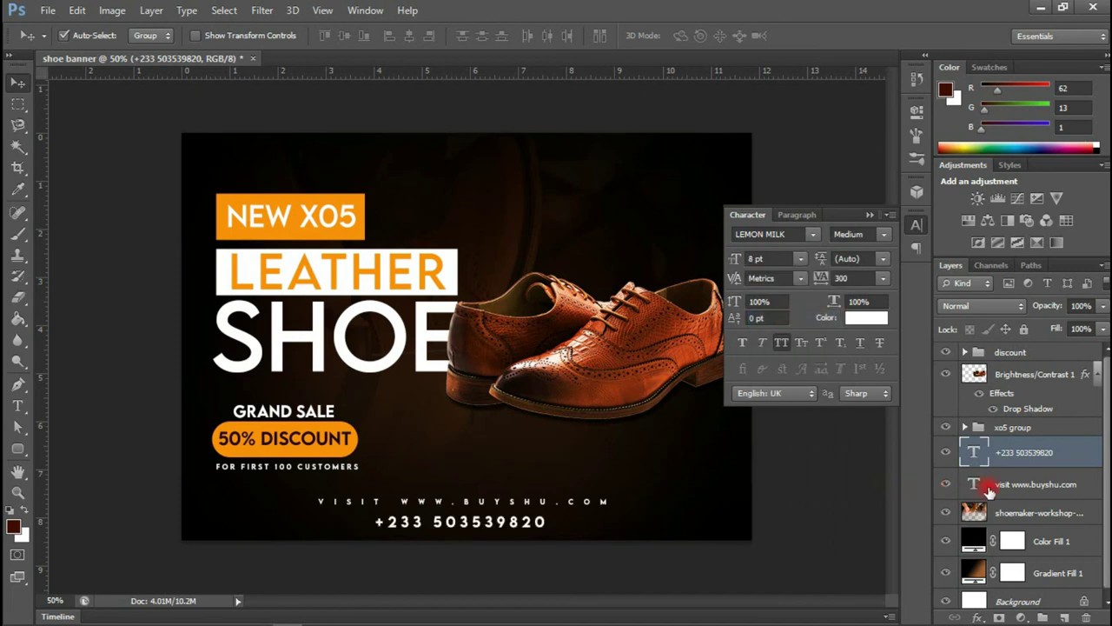
Align the phone number and web address texts by their horizontal centers
shift+click(1046, 483)
click(843, 278)
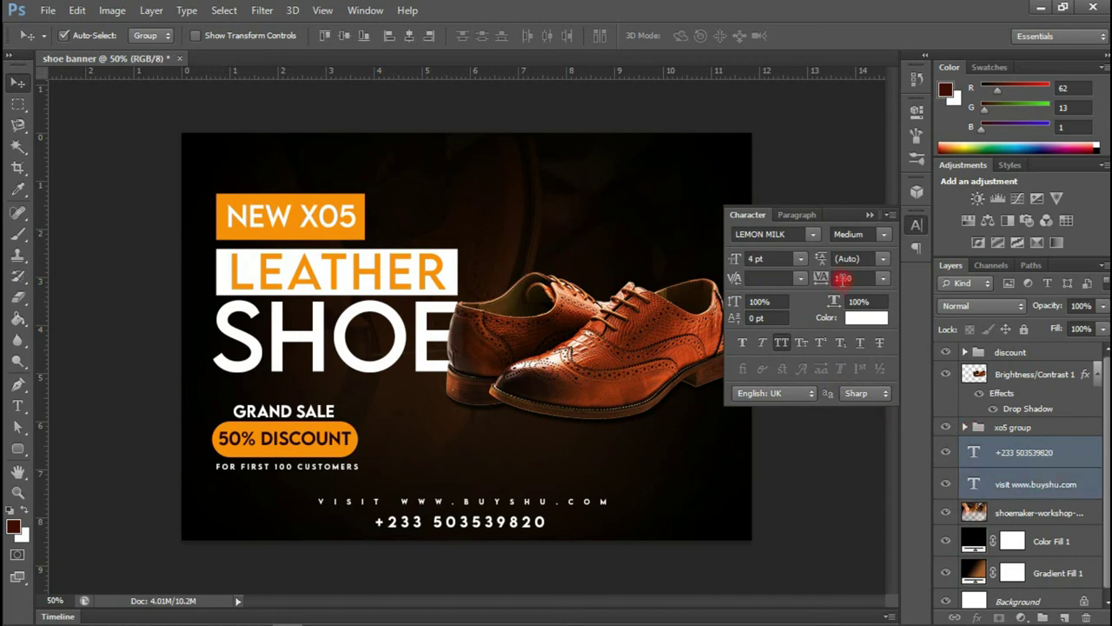
click(409, 35)
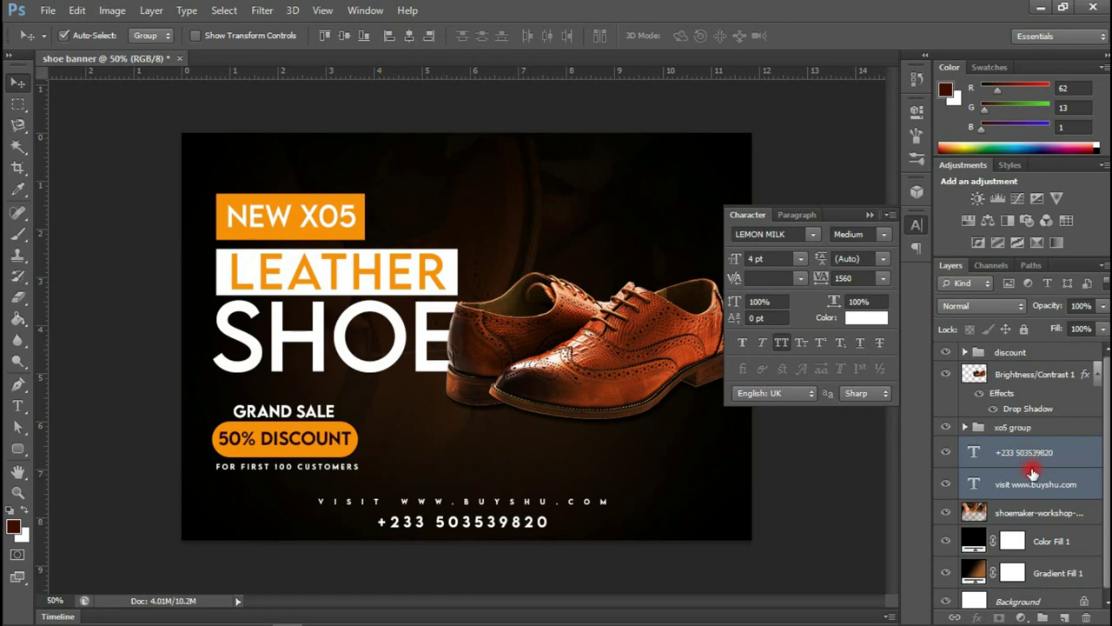
click(991, 499)
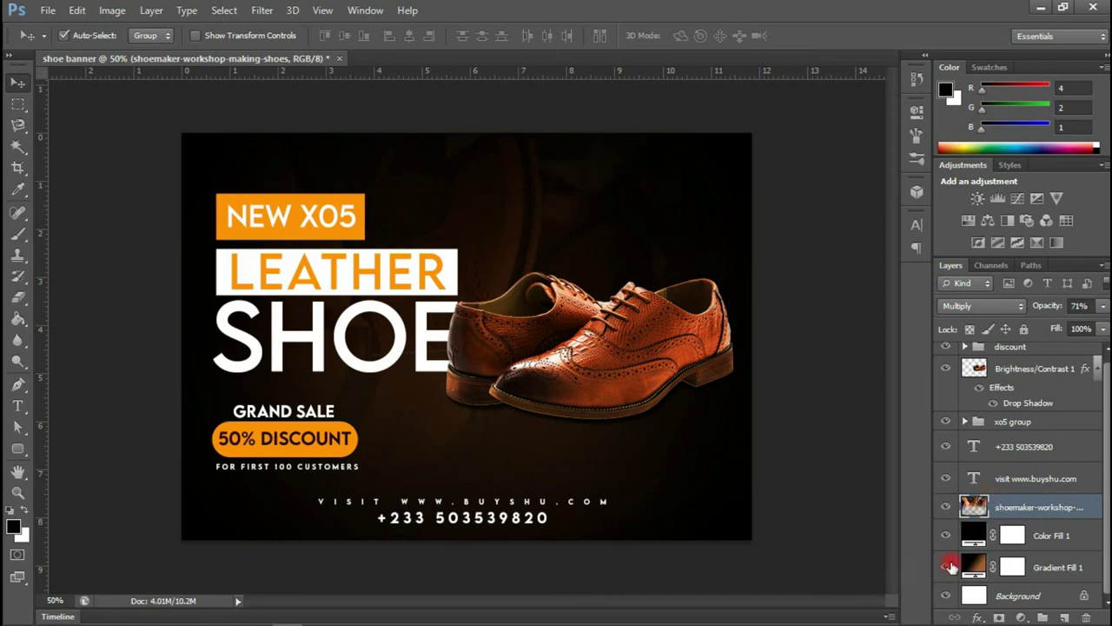
click(1055, 603)
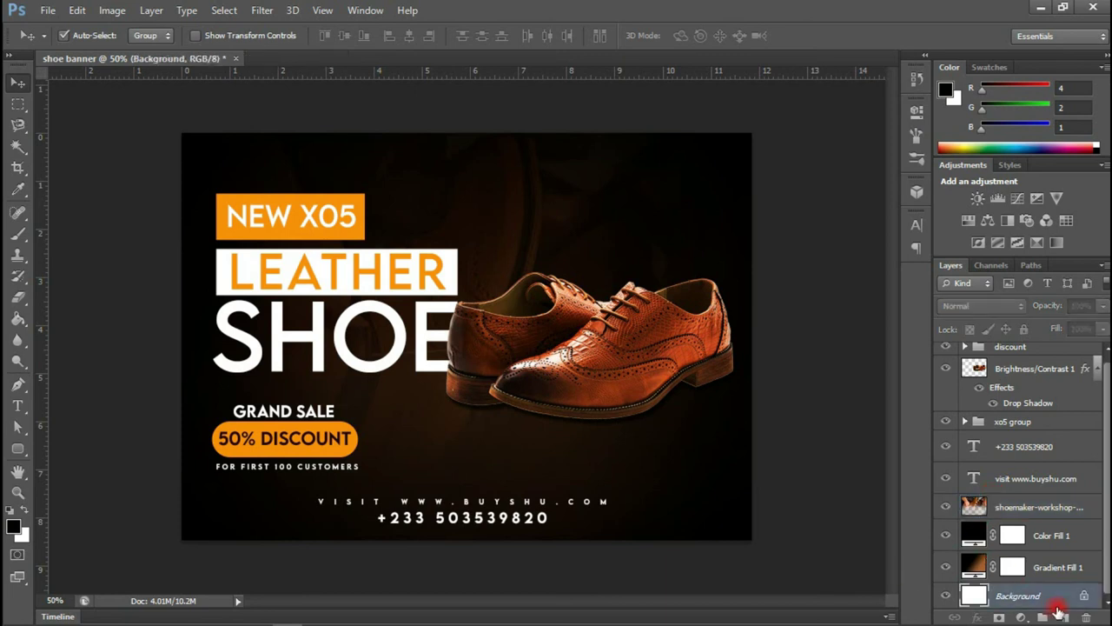
click(1064, 617)
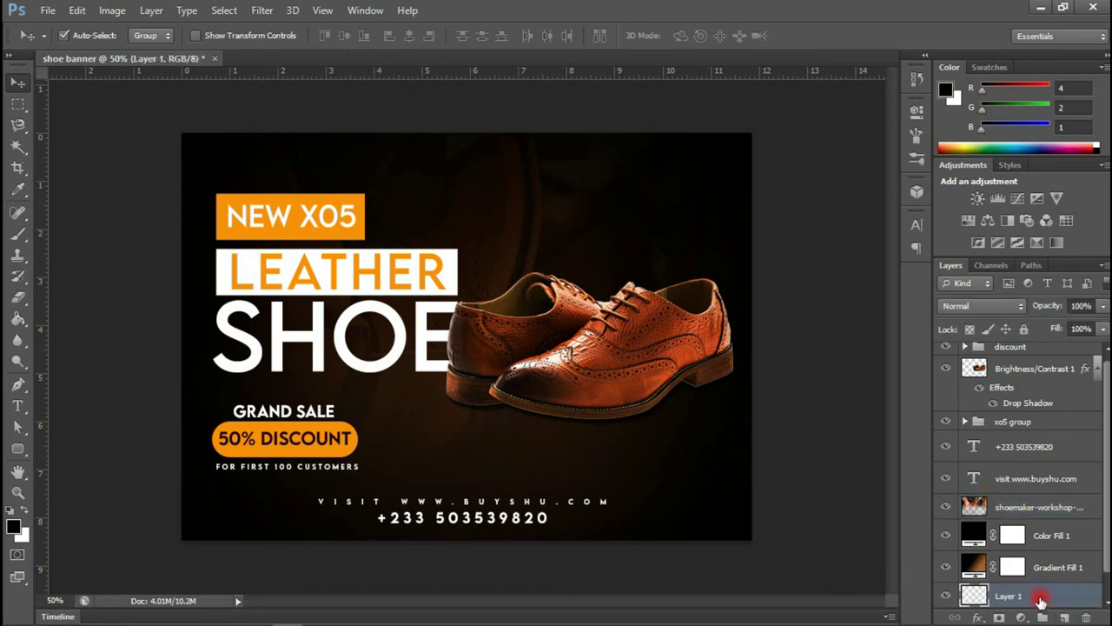
key(Delete)
Create a new empty layer directly above the shoemaker workshop photo layer
click(1013, 486)
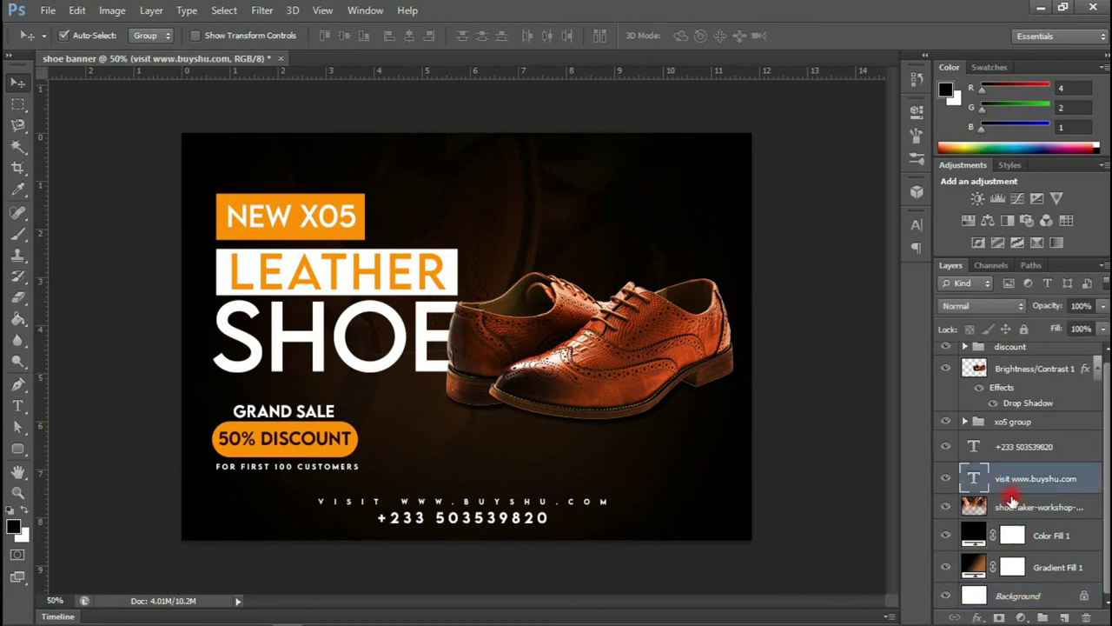
click(1013, 498)
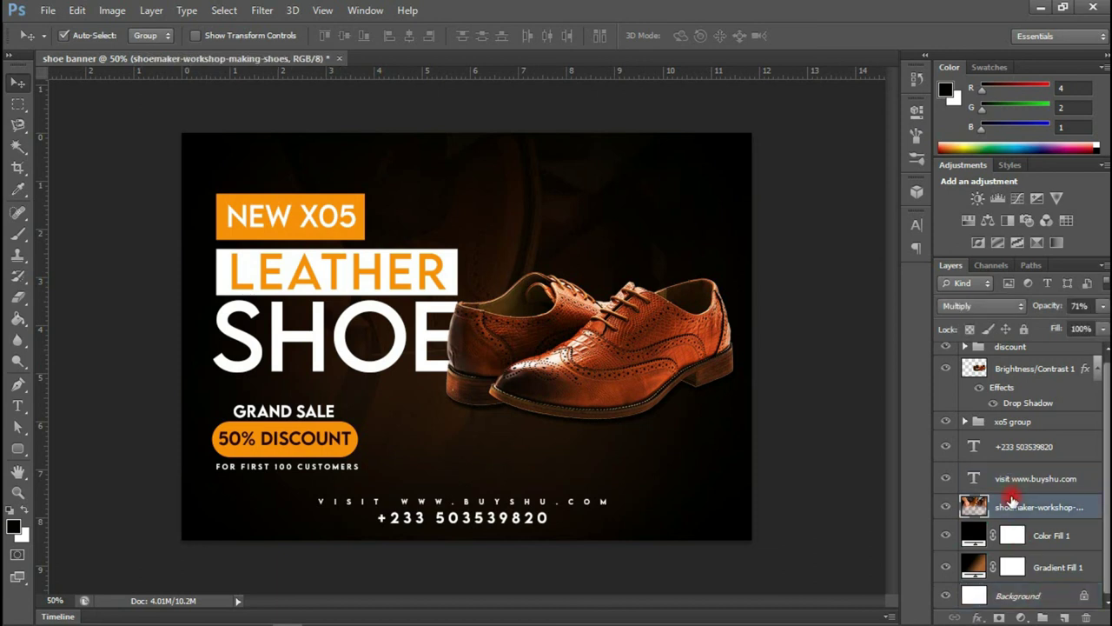
click(1062, 617)
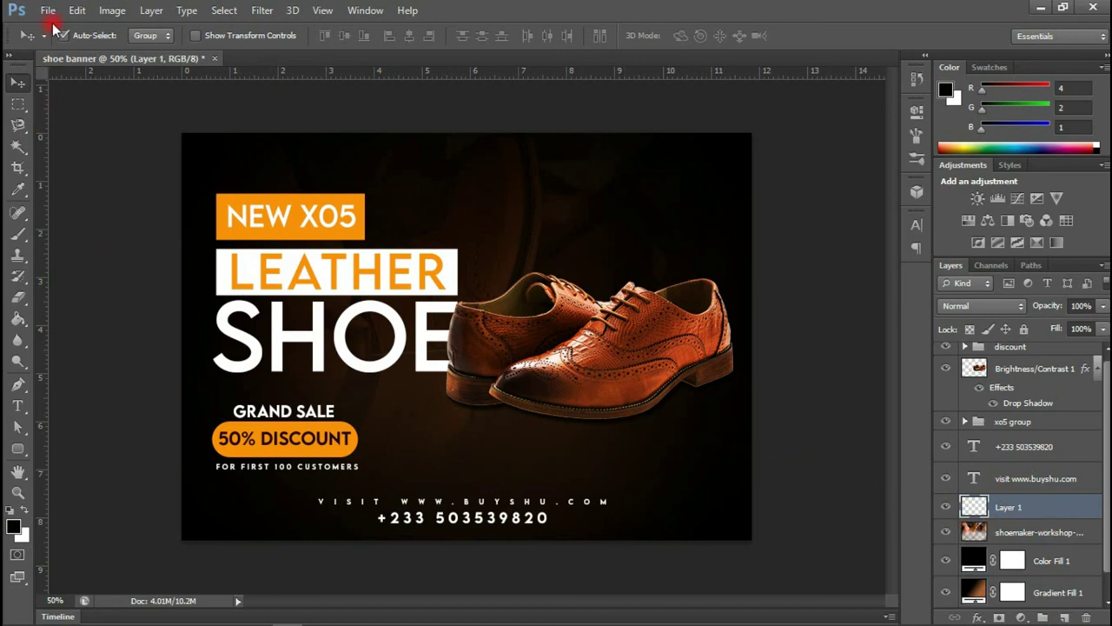
Choose the 2500 px sunburst brush preset for the Brush tool
key(b)
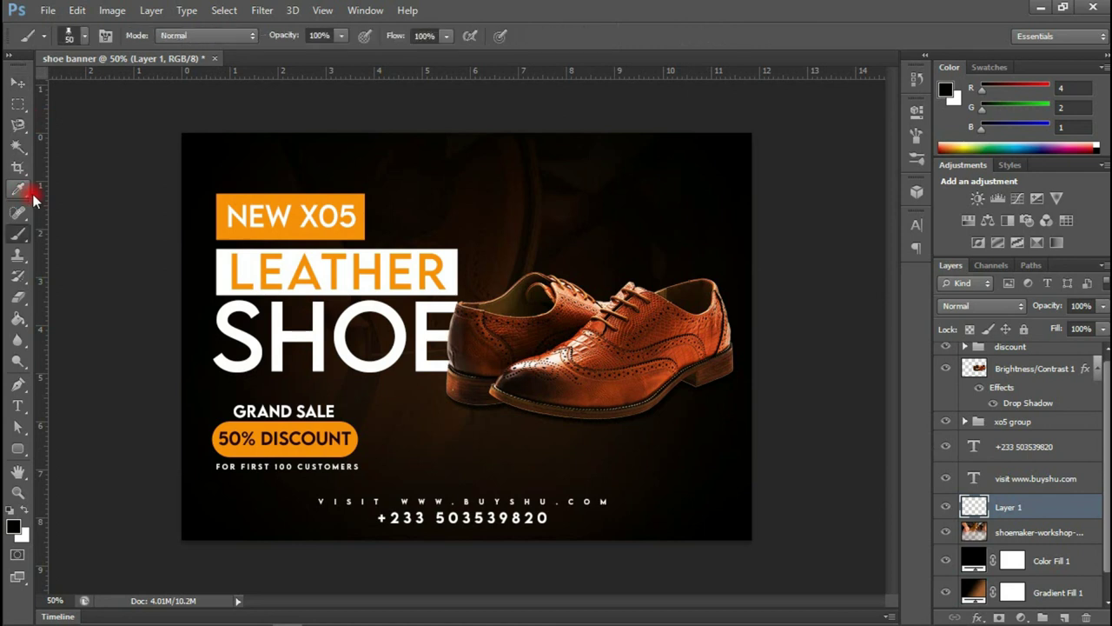
click(83, 41)
mouse_move(189, 207)
mouse_down()
mouse_move(189, 233)
mouse_move(181, 183)
mouse_up()
click(167, 233)
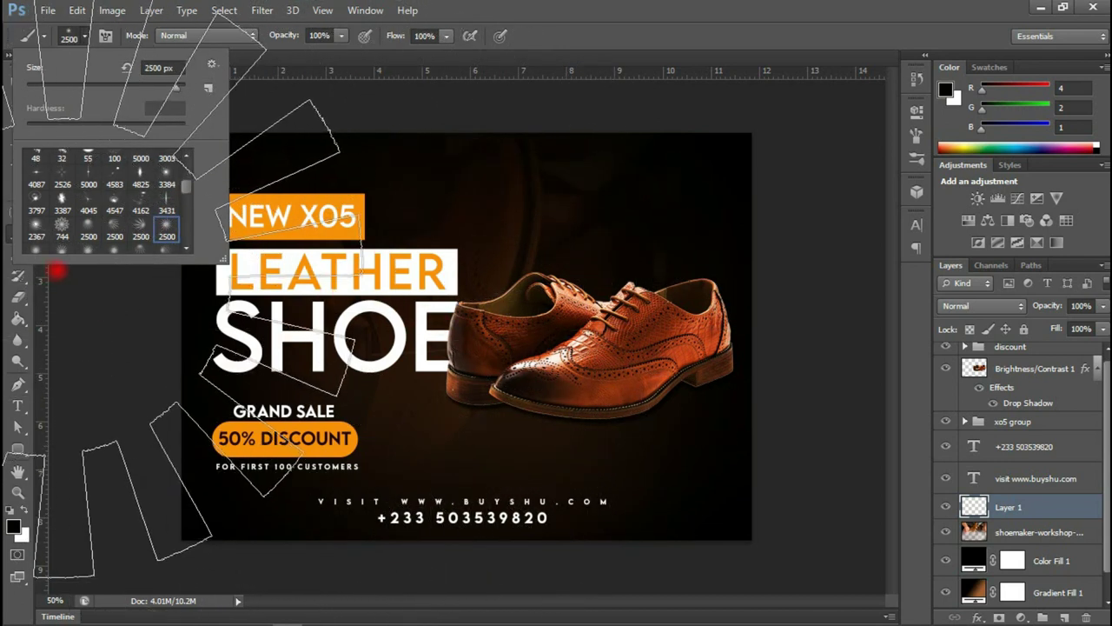
click(30, 293)
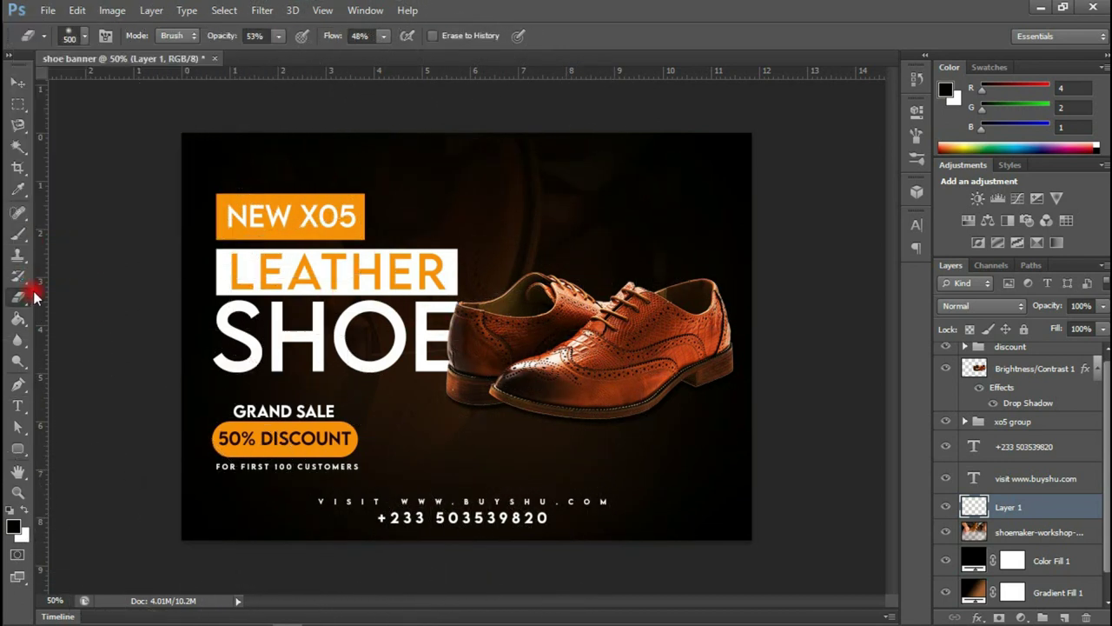
click(19, 234)
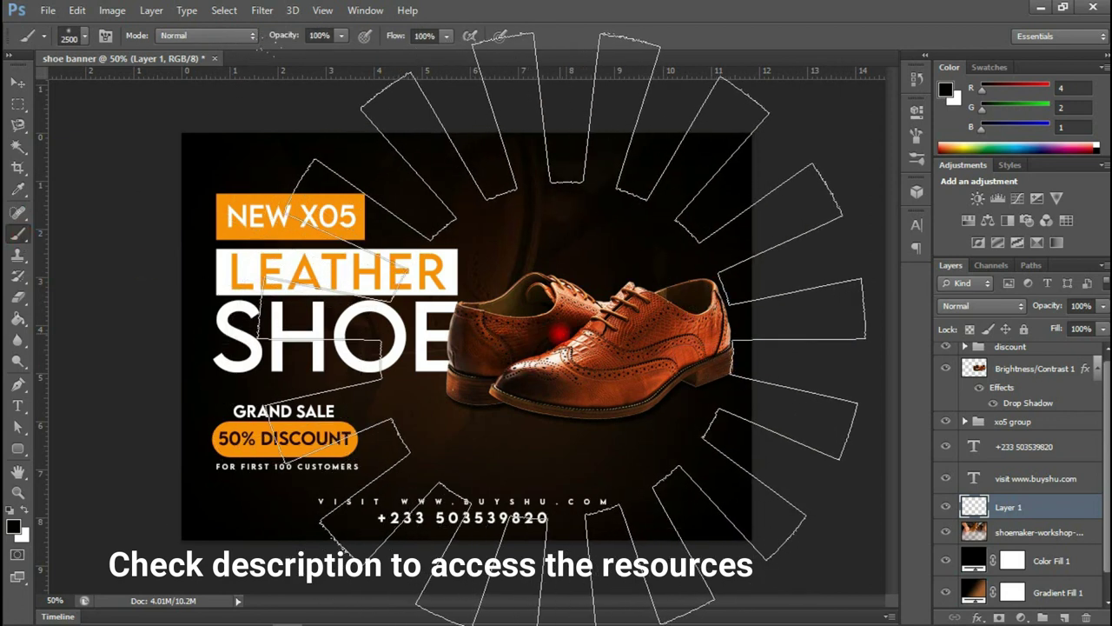
Reduce the sunburst brush to 1700 px so its rays fit around the shoes
key(bracketleft)
key(bracketleft)
key(bracketleft)
key(bracketleft)
key(bracketleft)
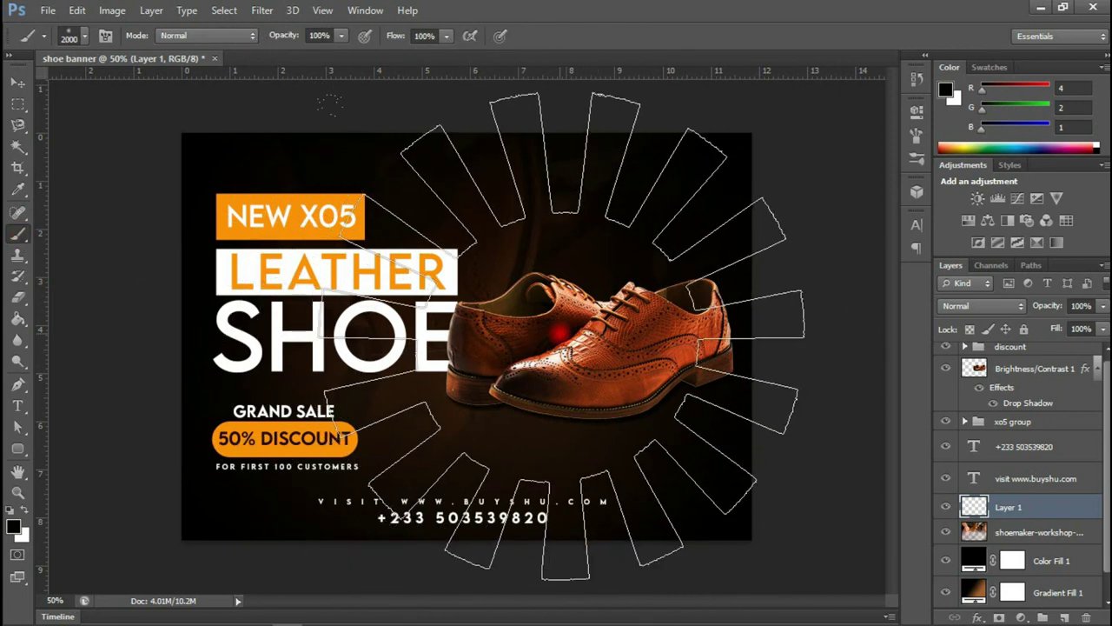
key(bracketleft)
key(bracketleft)
key(bracketleft)
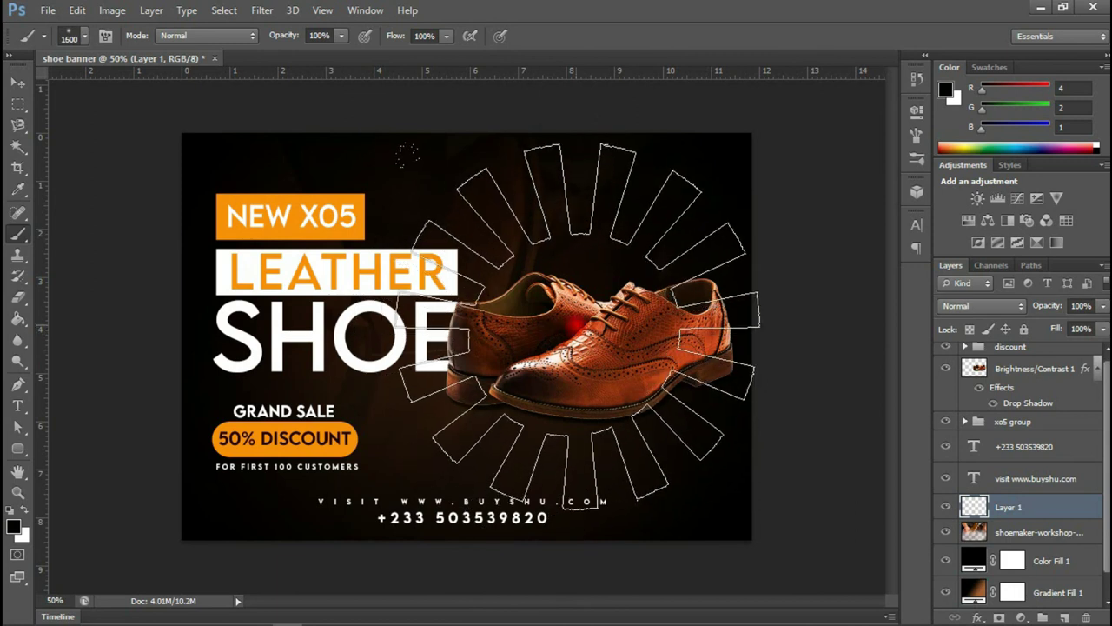
key(bracketright)
key(bracketright)
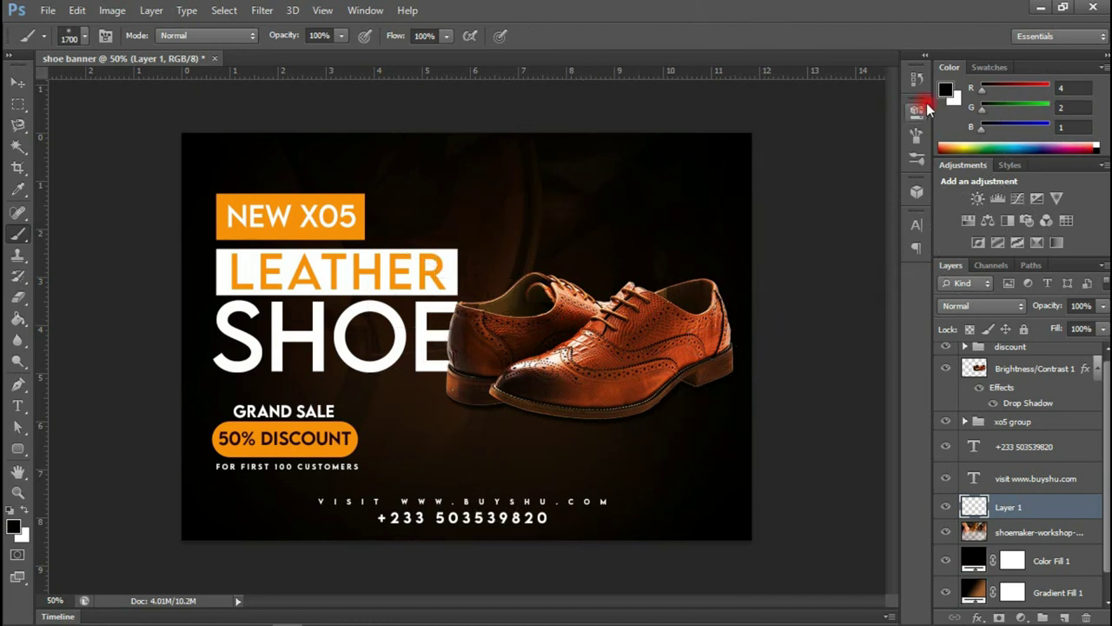
Try a white (#ffffff) sunburst stamp behind the shoes, and undo it
key(i)
click(942, 92)
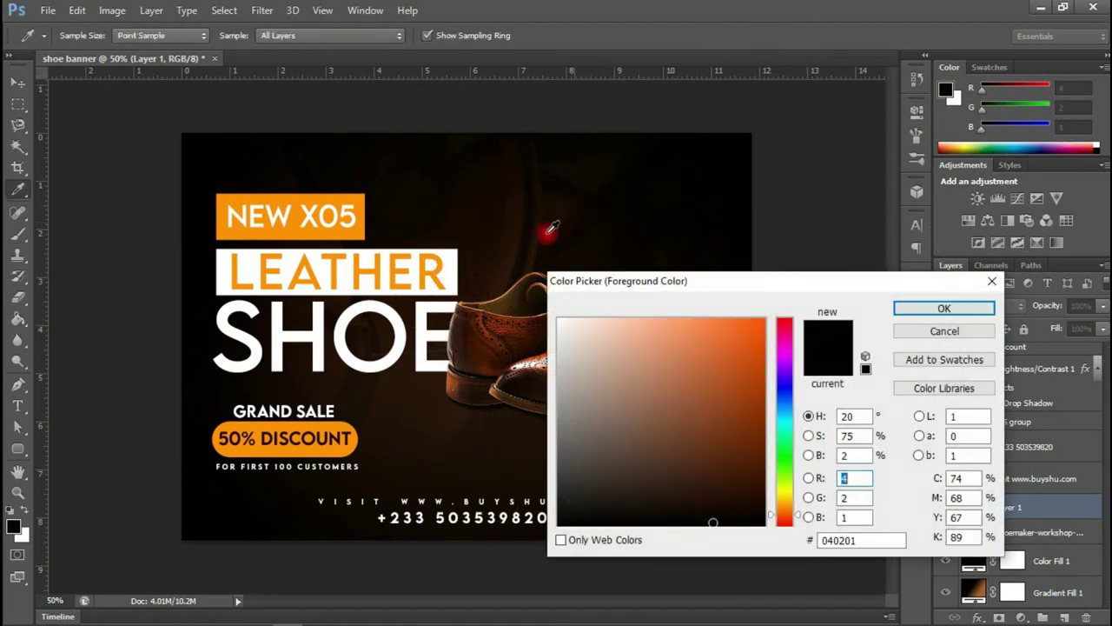
click(449, 261)
click(906, 306)
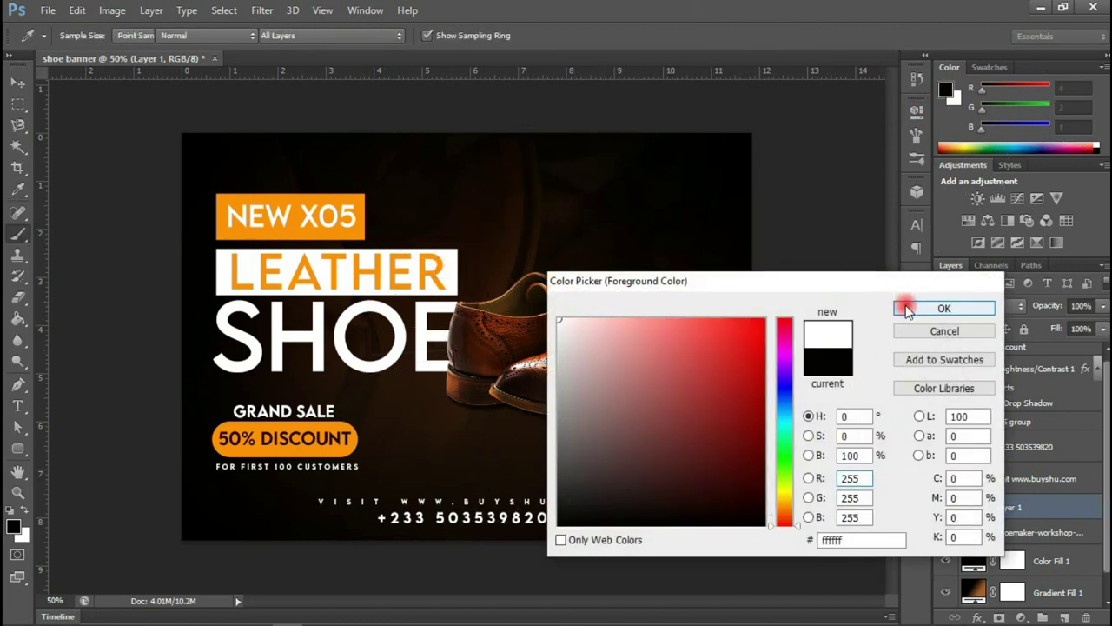
click(588, 319)
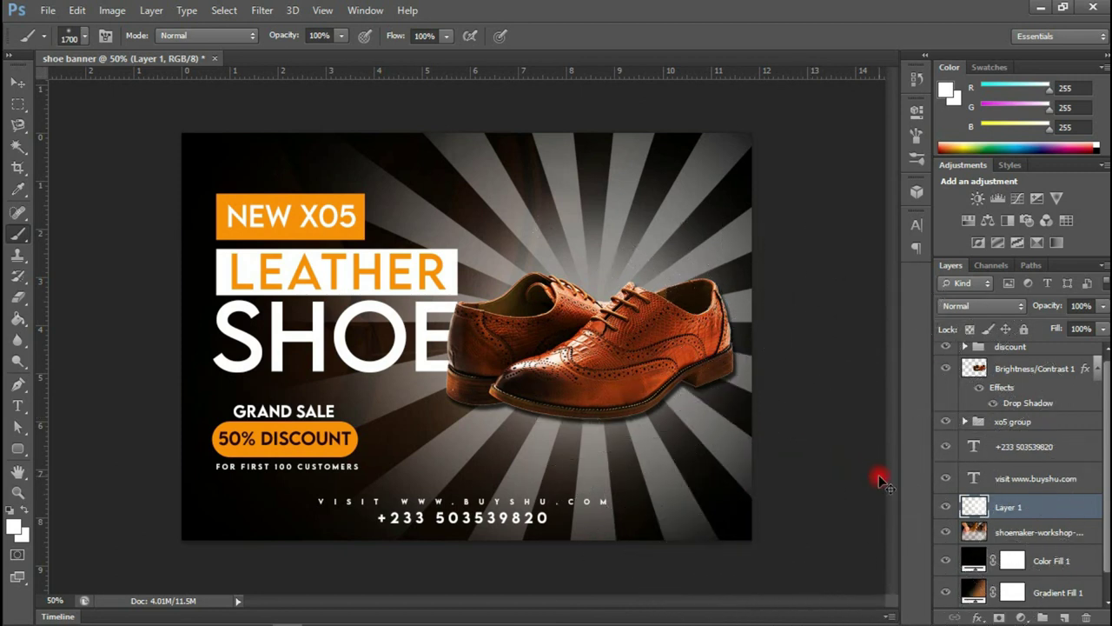
key(ctrl+z)
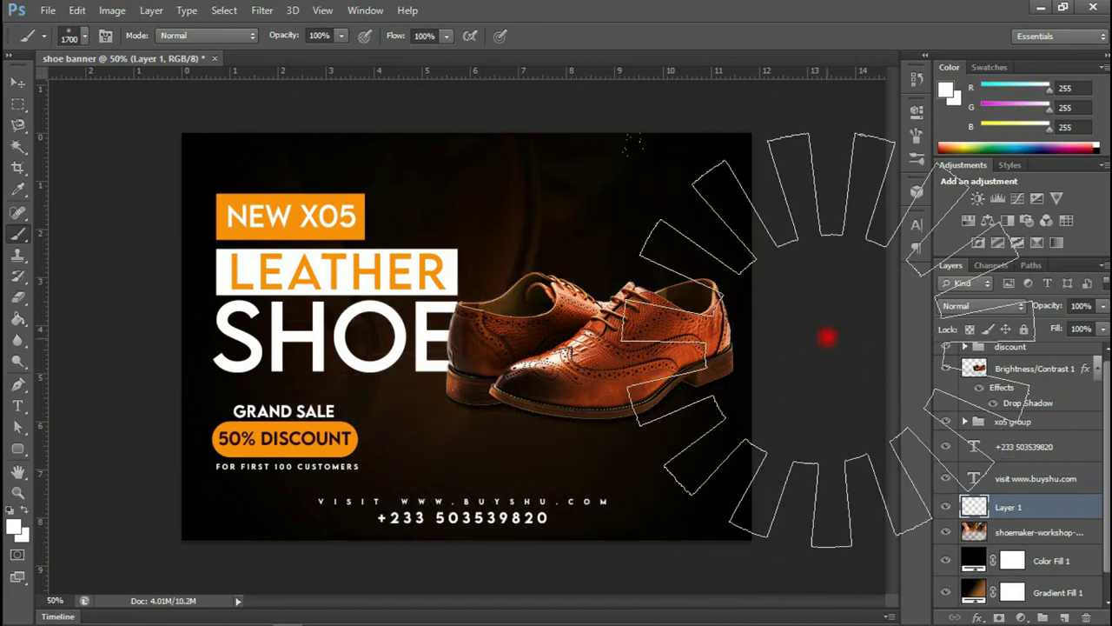
Set the foreground color to dark gray #4a4949 and stamp one sunburst centered behind the shoes
click(945, 90)
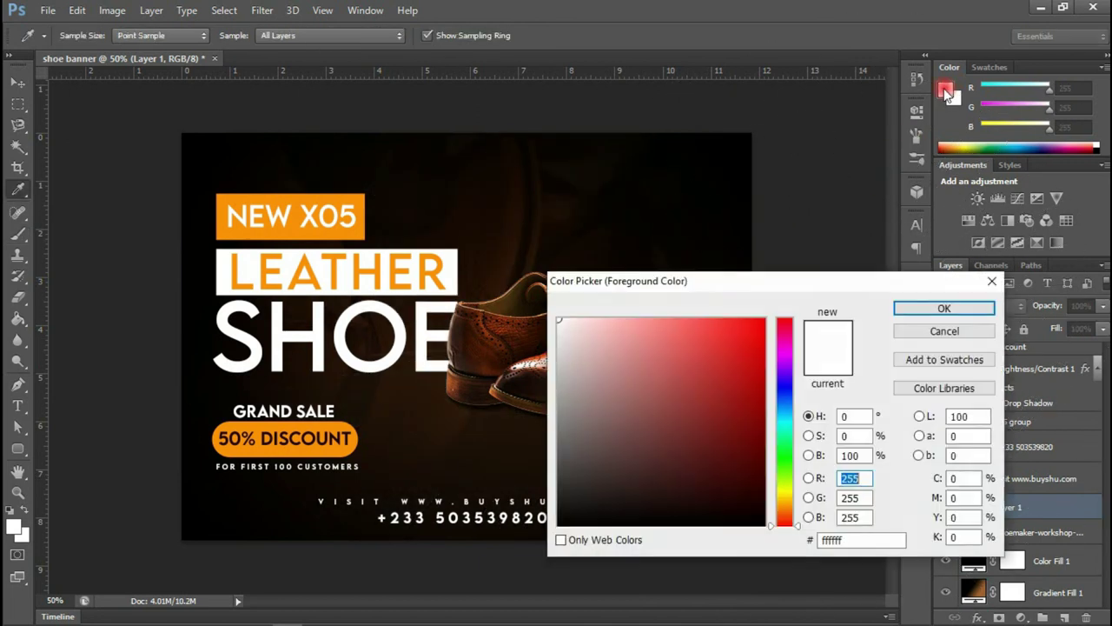
click(563, 439)
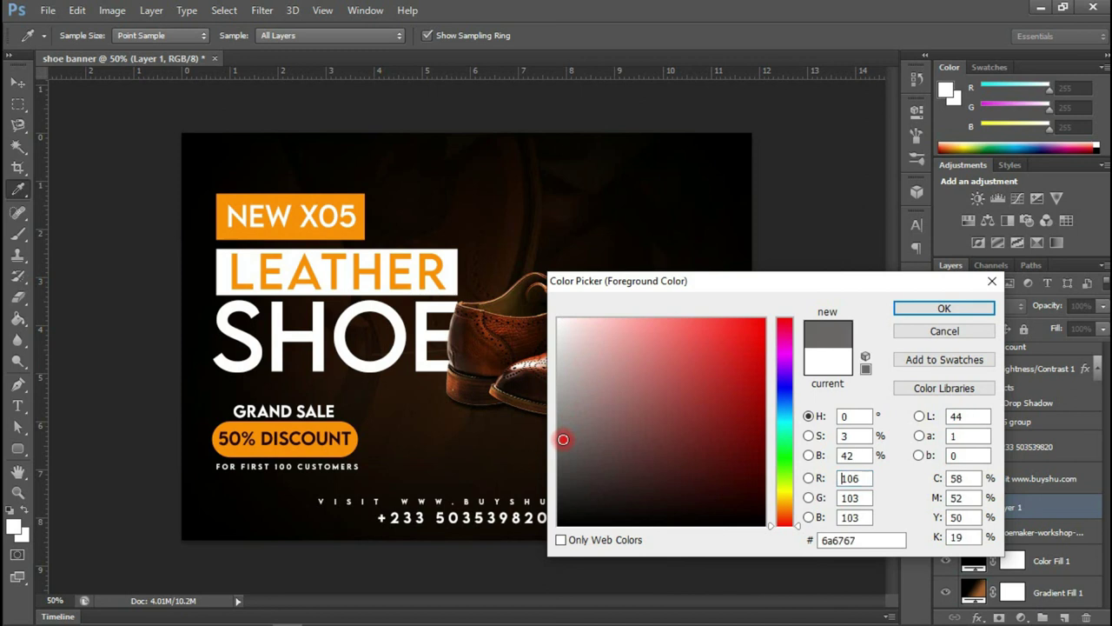
click(560, 466)
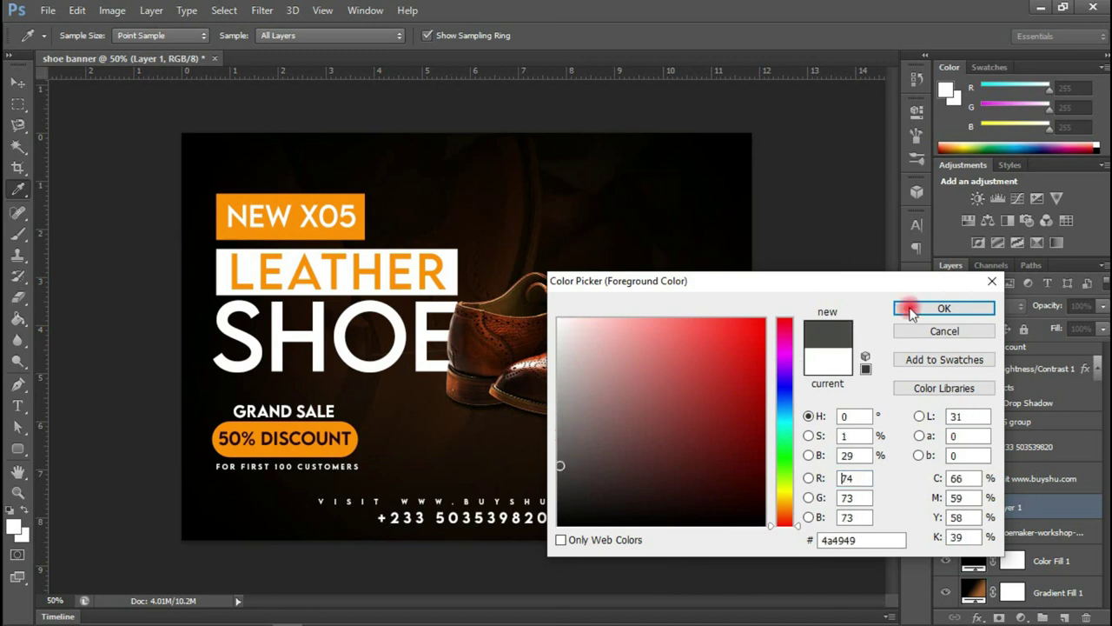
click(943, 307)
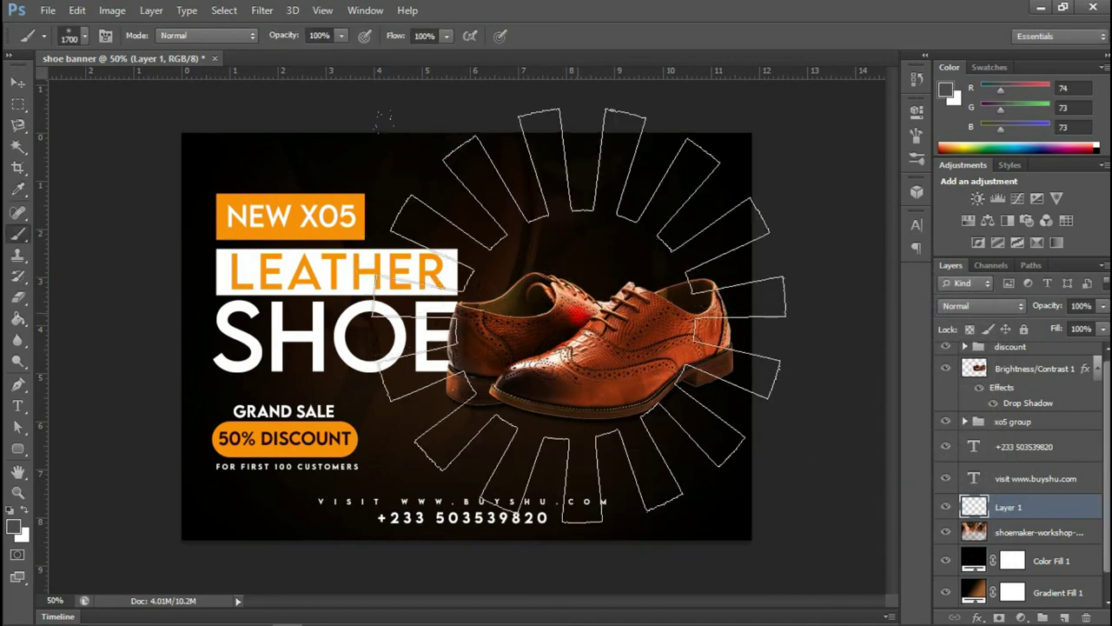
click(587, 341)
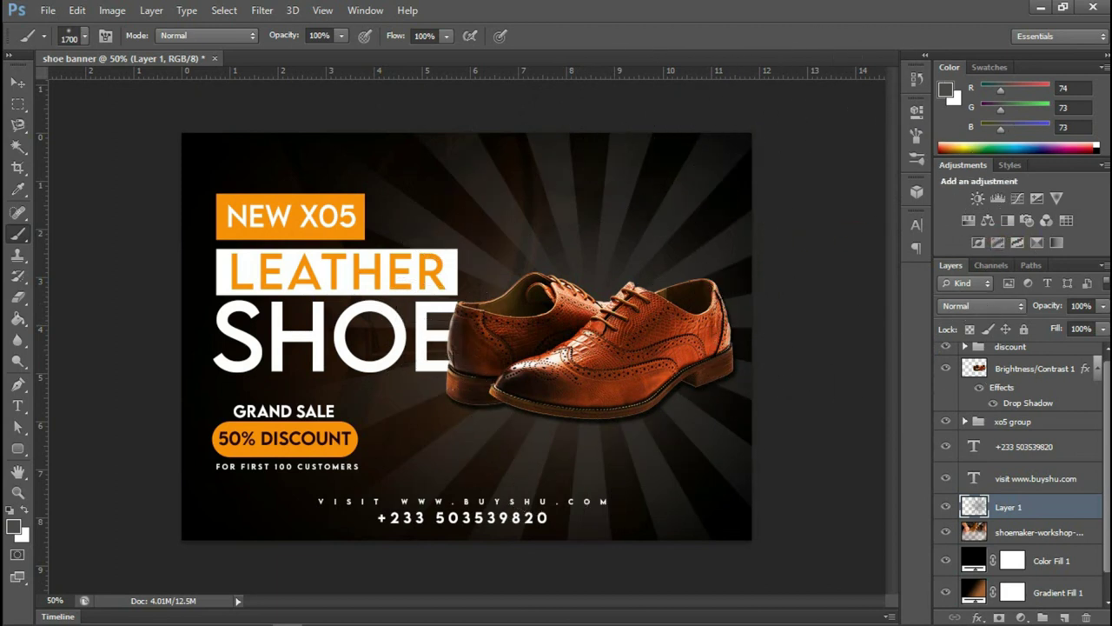
Lower the sunburst layer's opacity to 45%
click(1102, 311)
drag(1102, 330, 1059, 329)
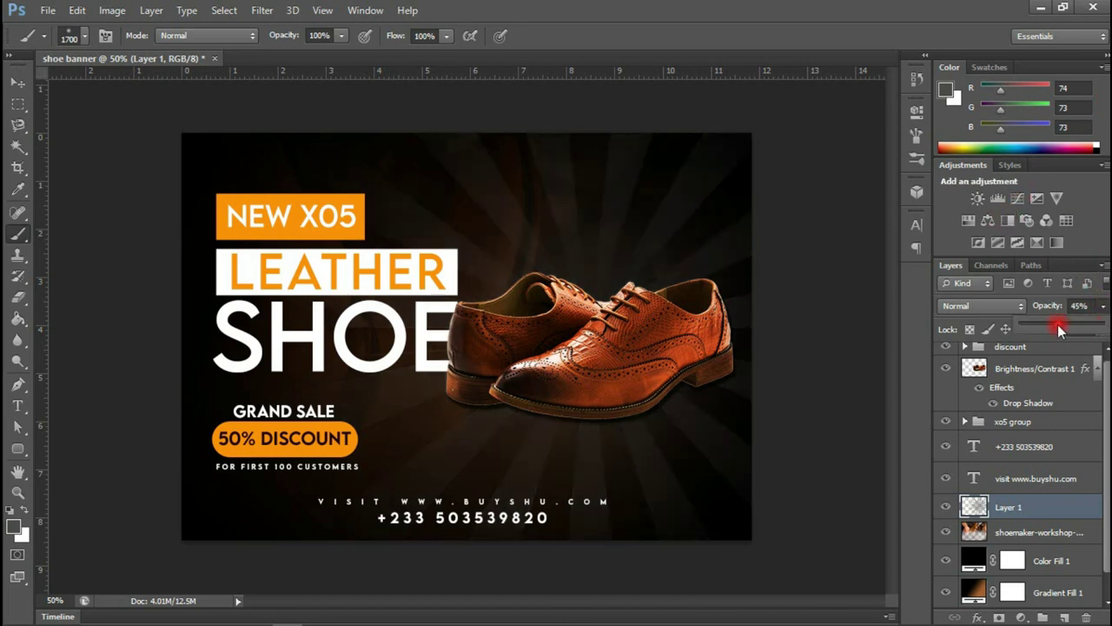